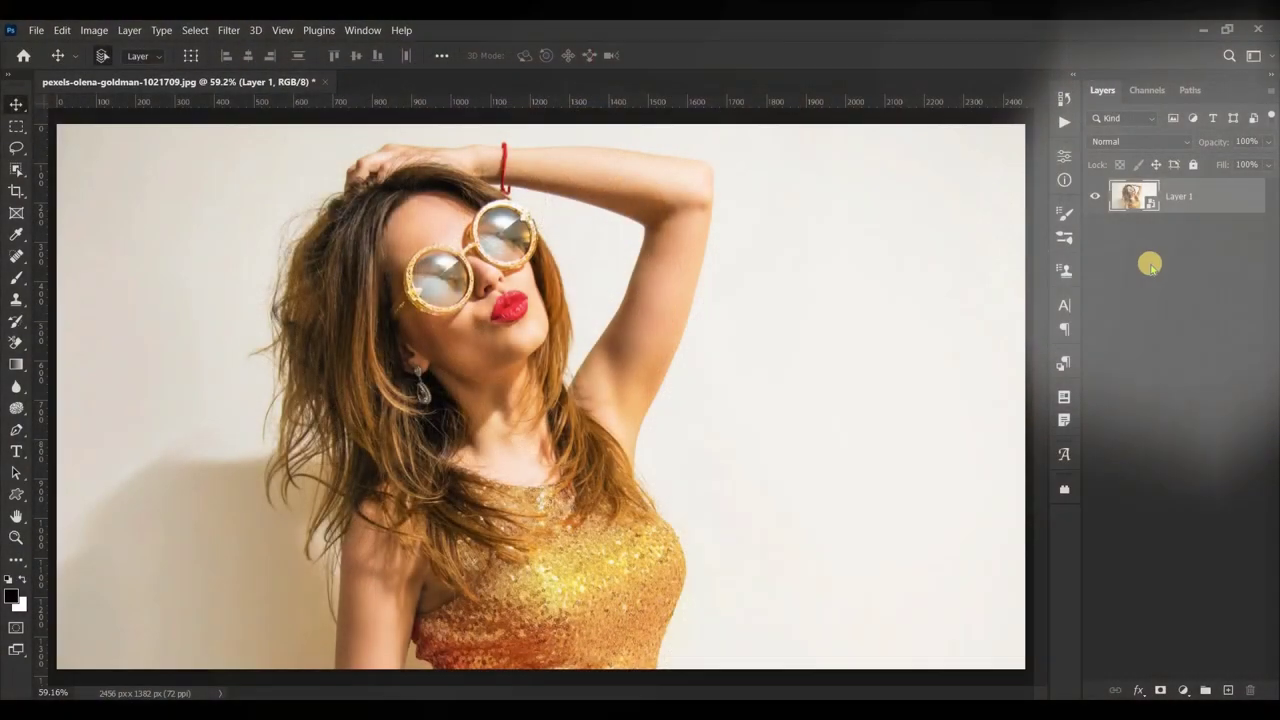
Duplicate Layer 1 and set the top copy's blend mode to Overlay
left_click(1131, 200)
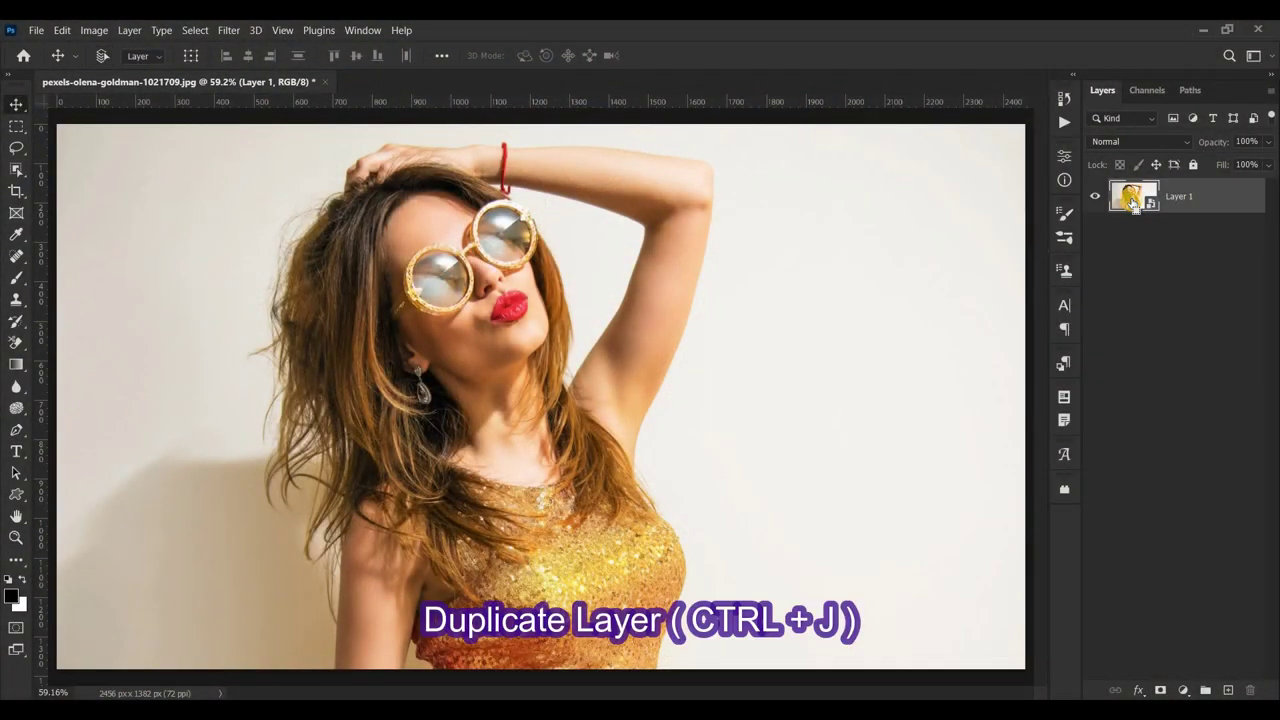
key("ctrl+j")
key("ctrl+j")
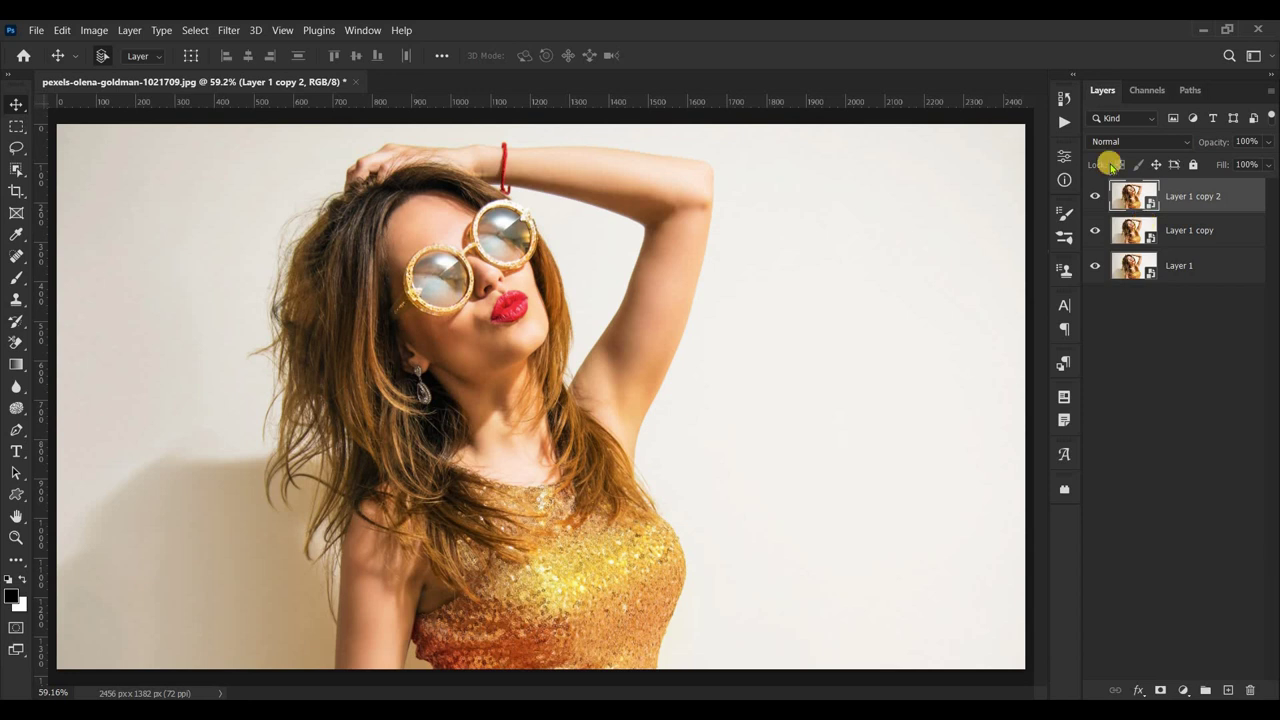
left_click(1127, 146)
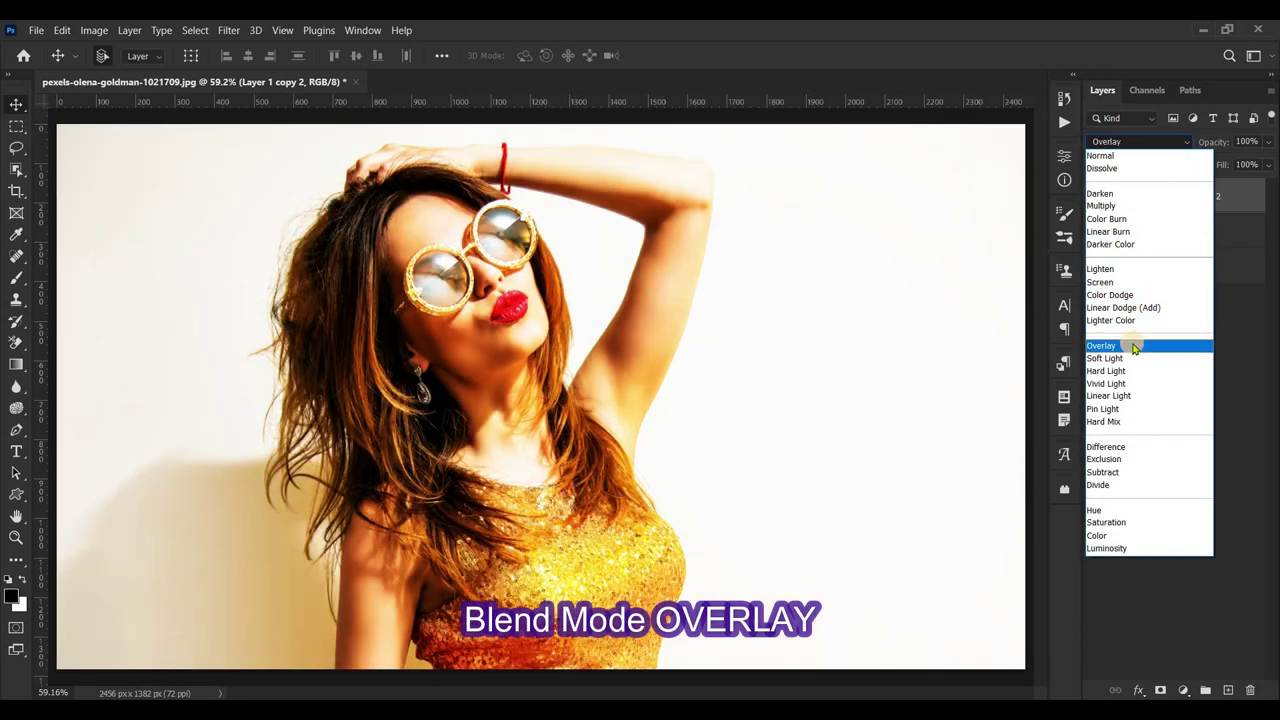
left_click(1135, 347)
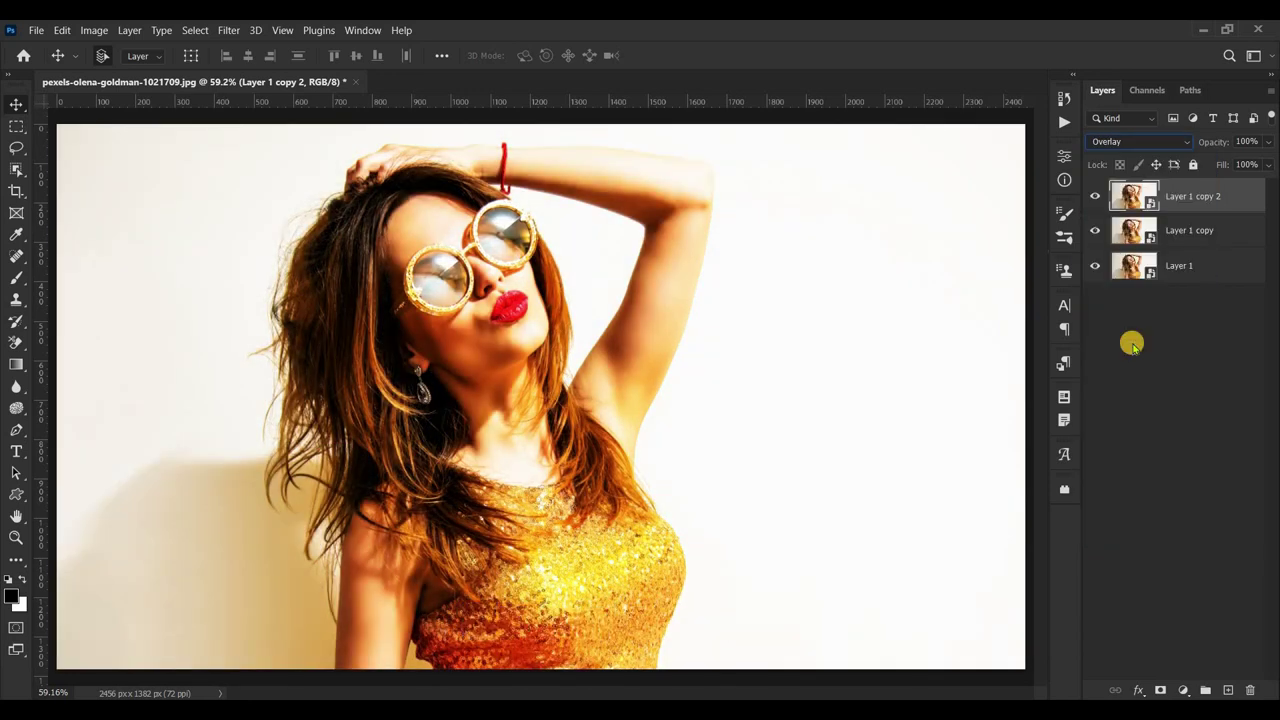
Apply a Shadows/Highlights adjustment to the top copy with its default settings
left_click(95, 30)
mouse_move(119, 69)
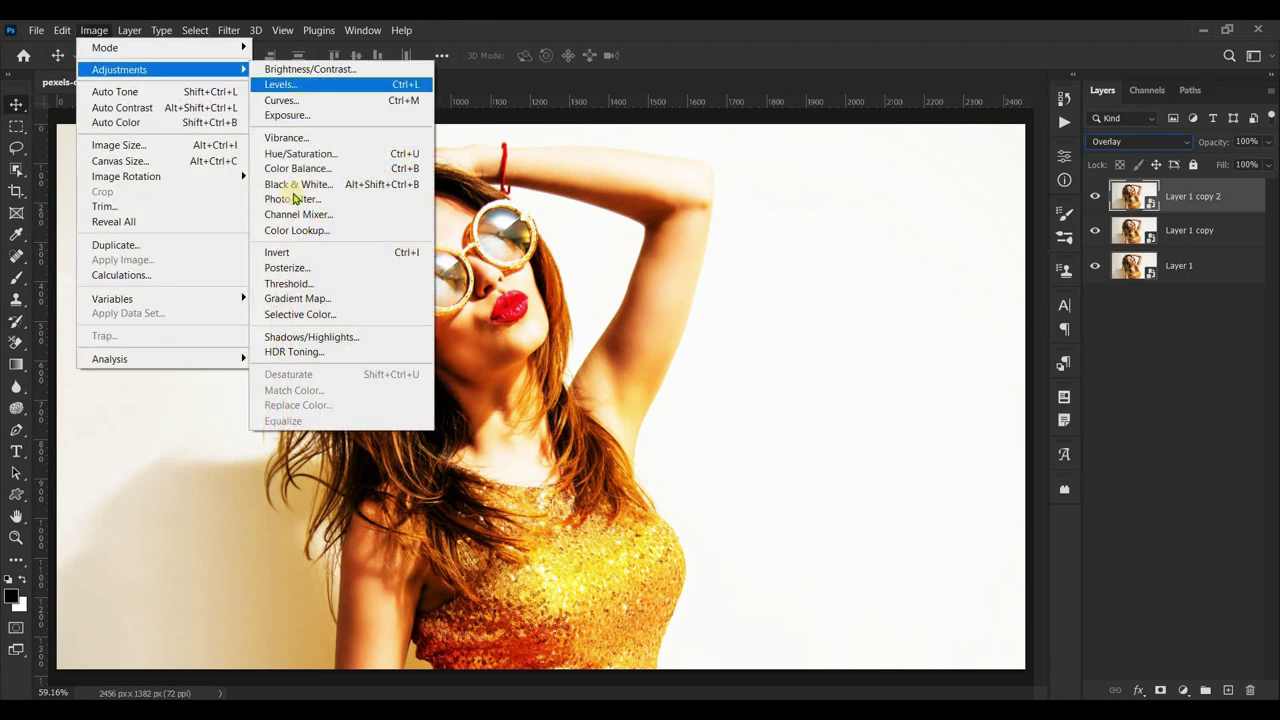
left_click(305, 337)
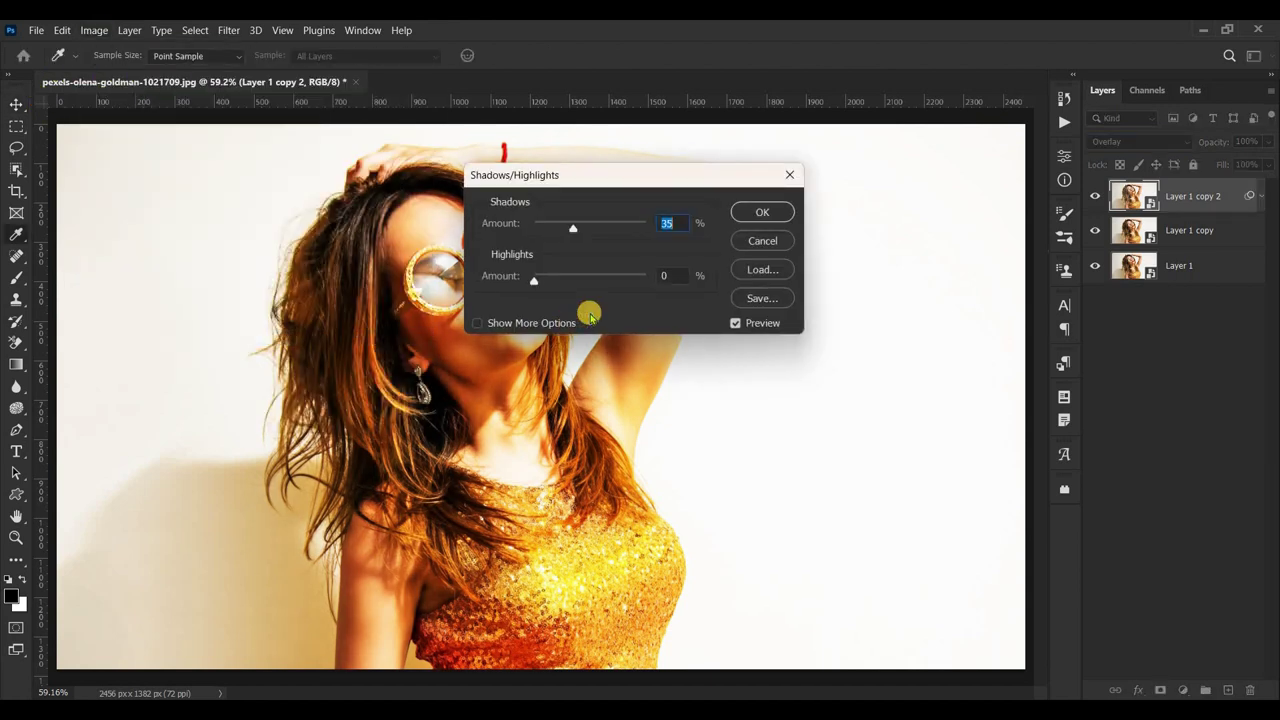
left_click(748, 213)
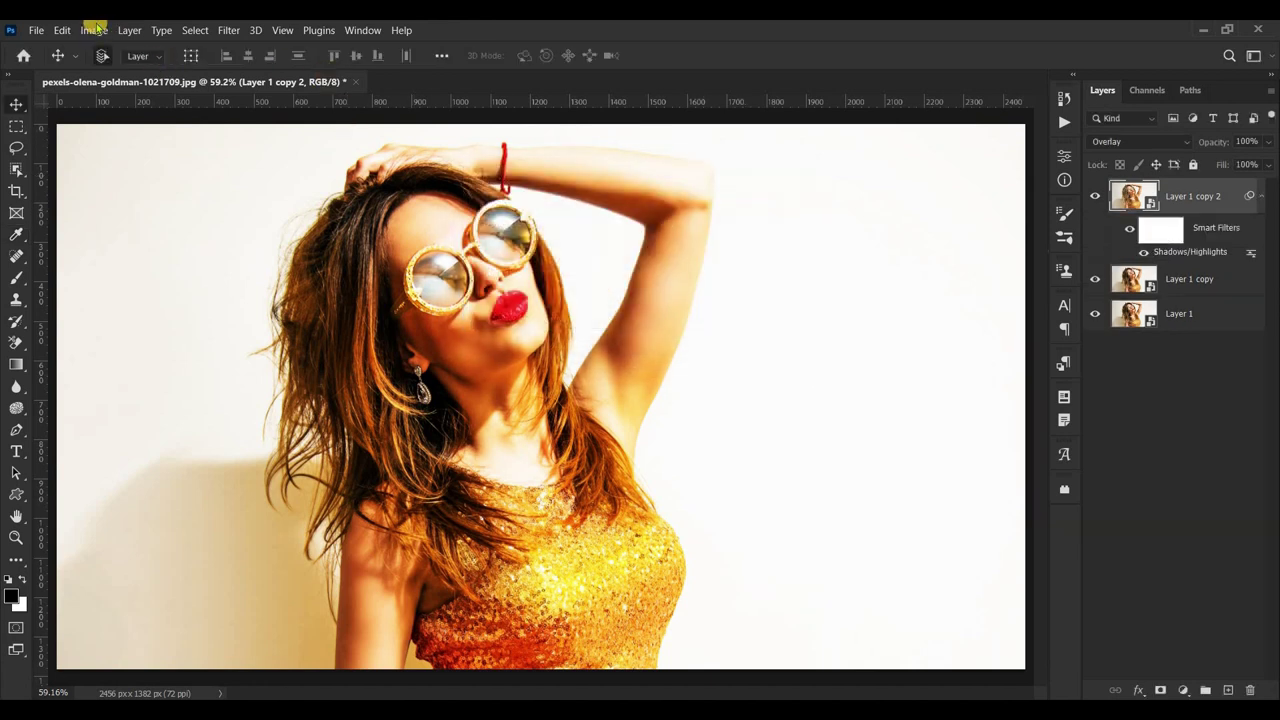
Set Levels input black point to 50 and white point to 235
left_click(95, 30)
mouse_move(119, 69)
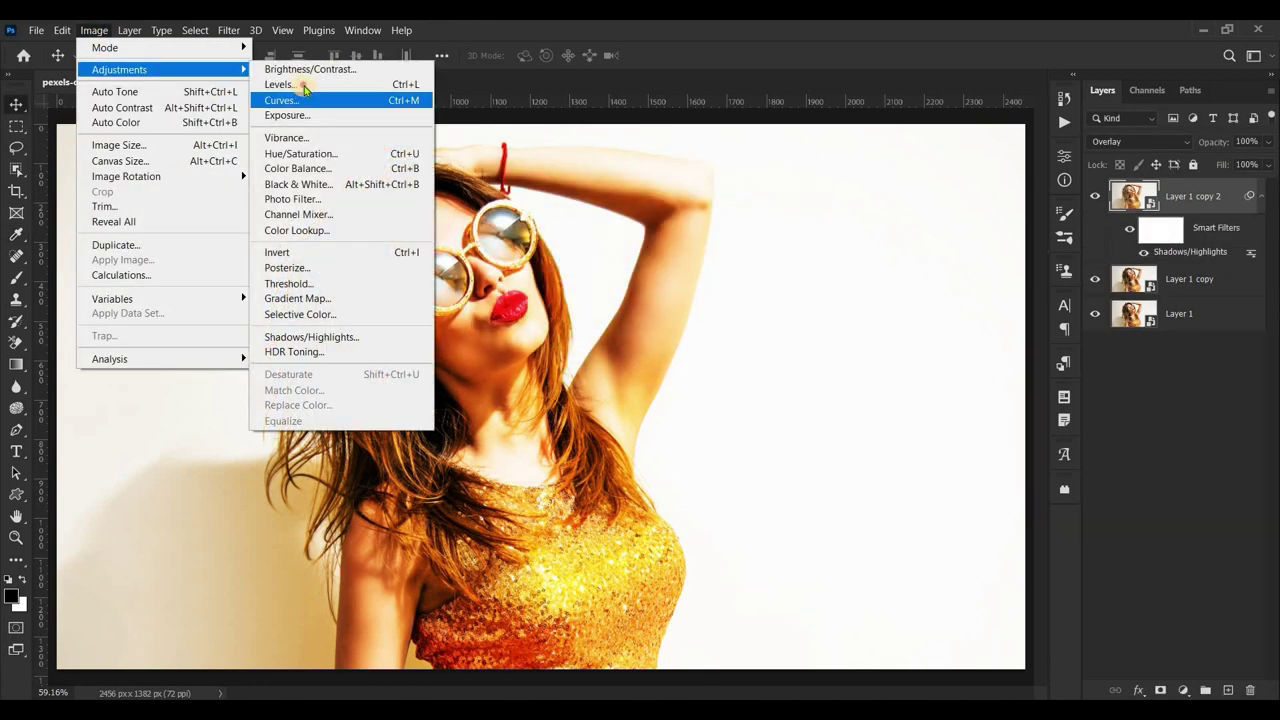
left_click(303, 88)
left_click_drag(620, 133, 856, 100)
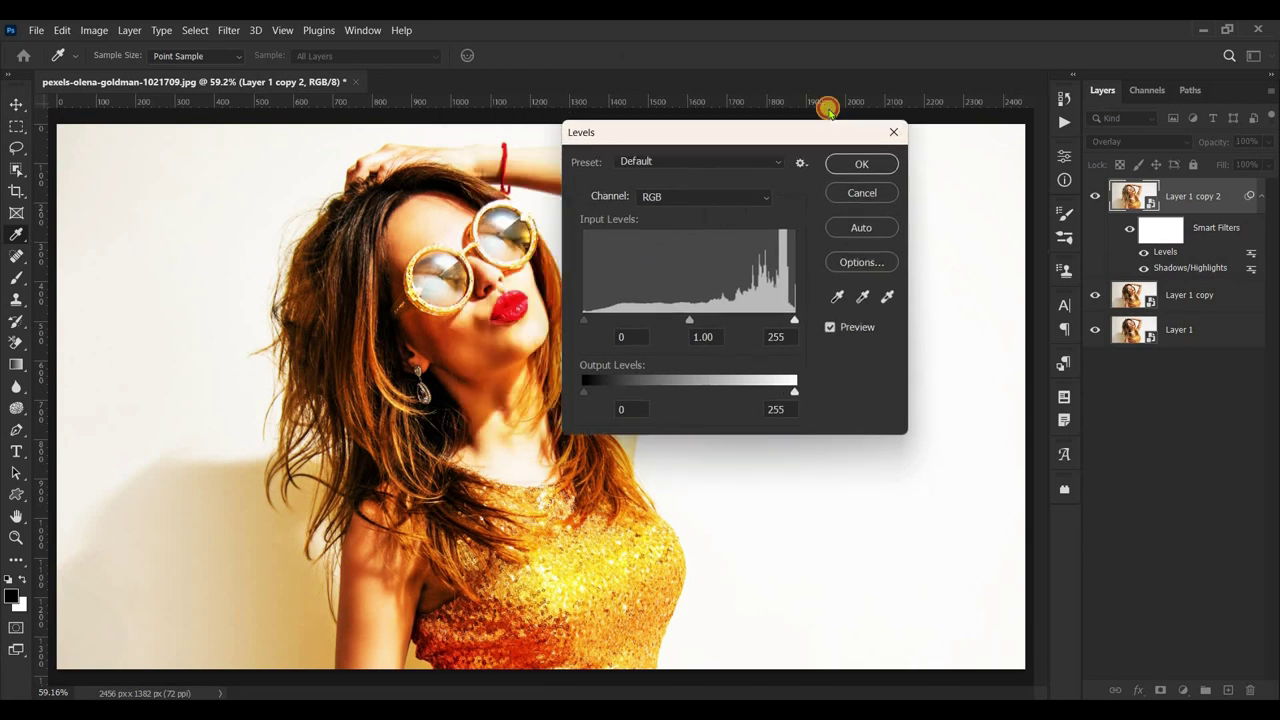
left_click_drag(725, 283, 748, 283)
left_click_drag(922, 285, 914, 285)
left_click(913, 285)
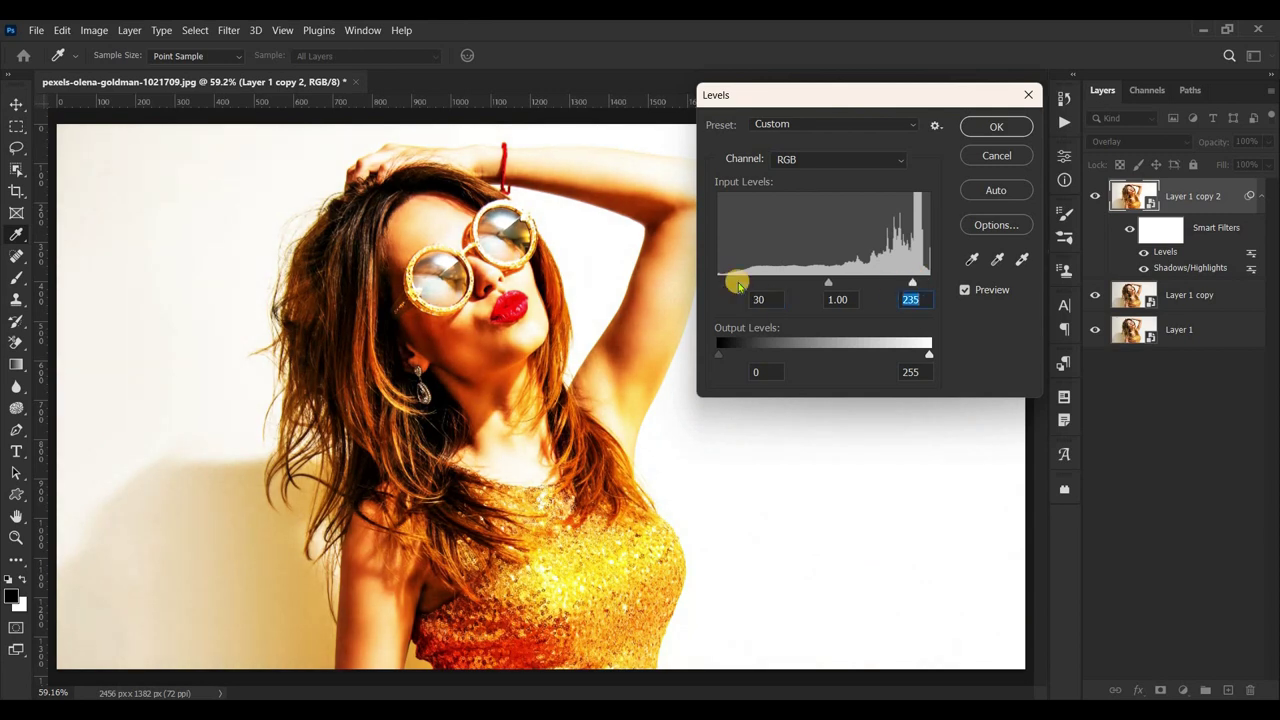
left_click_drag(757, 283, 763, 283)
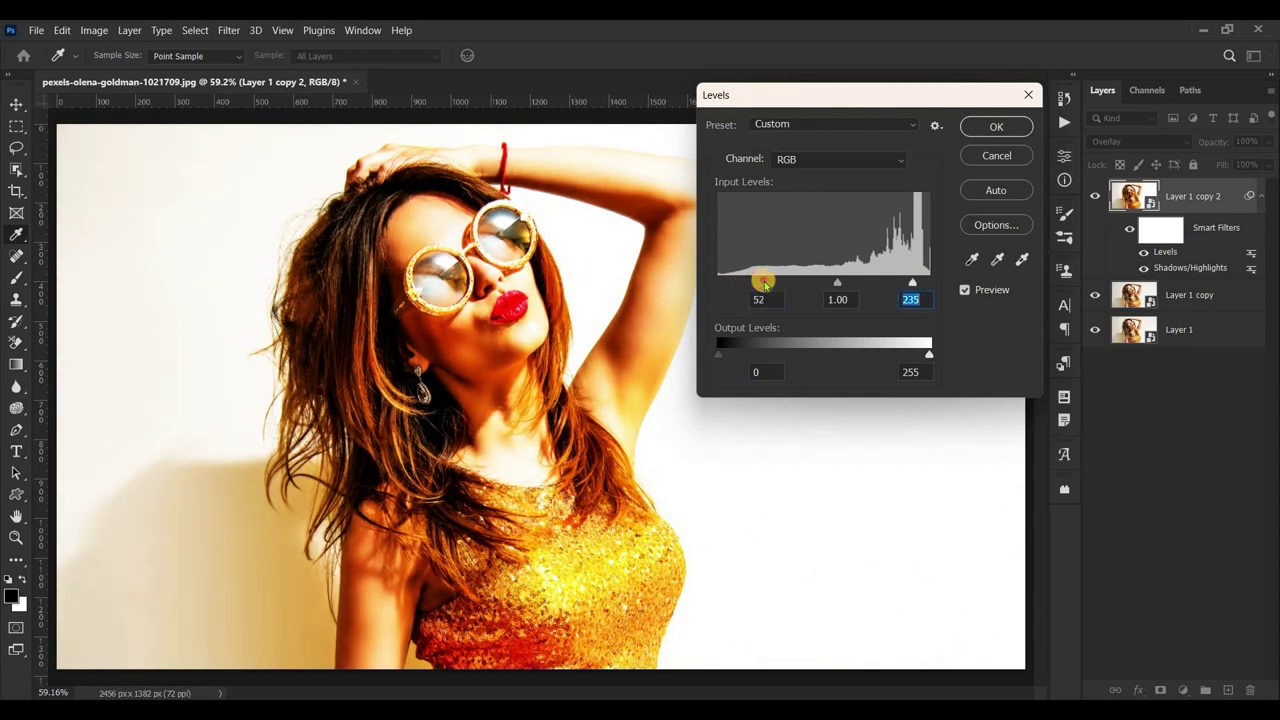
left_click(1003, 127)
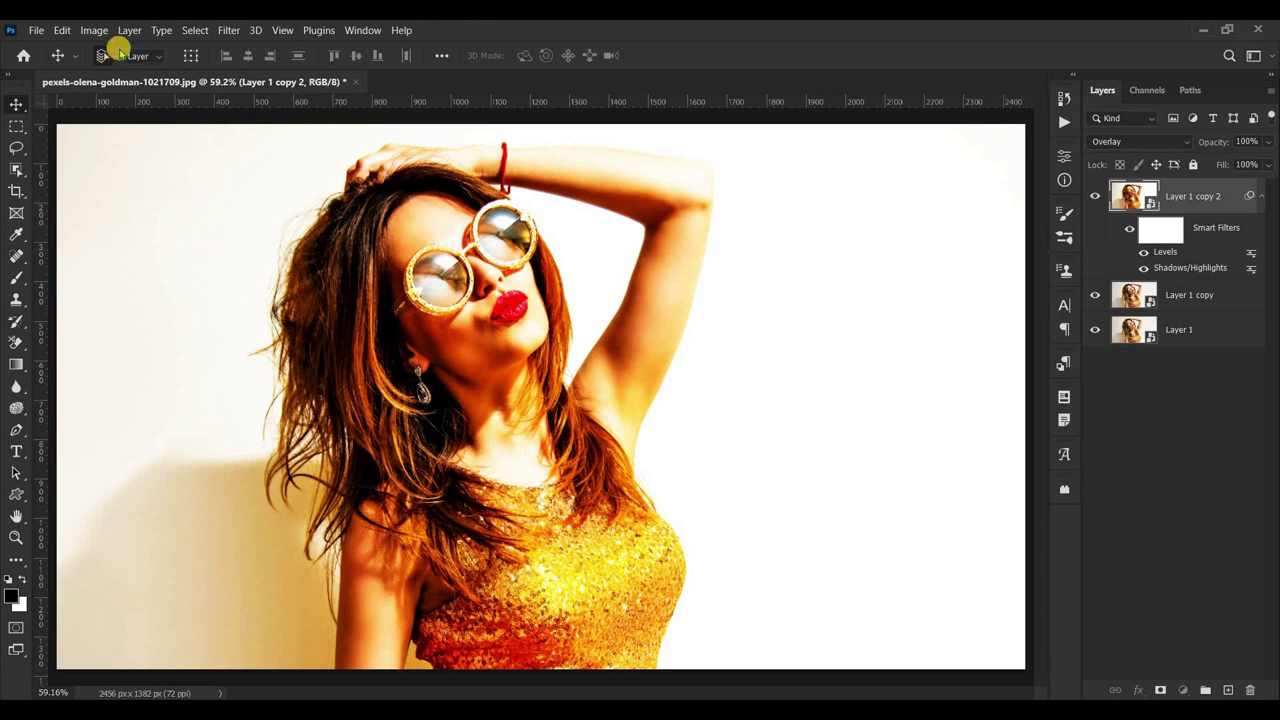
Apply a High Pass filter with a 20-pixel radius to the top copy
left_click(228, 30)
mouse_move(241, 368)
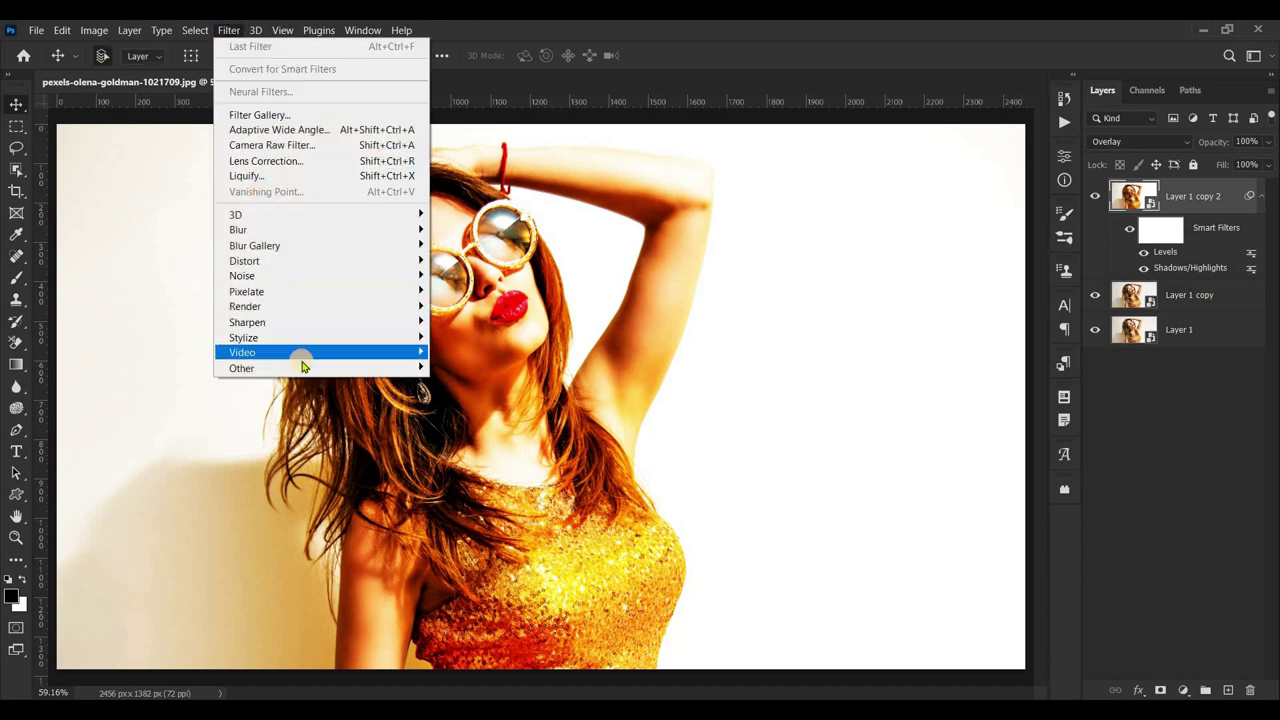
left_click(460, 381)
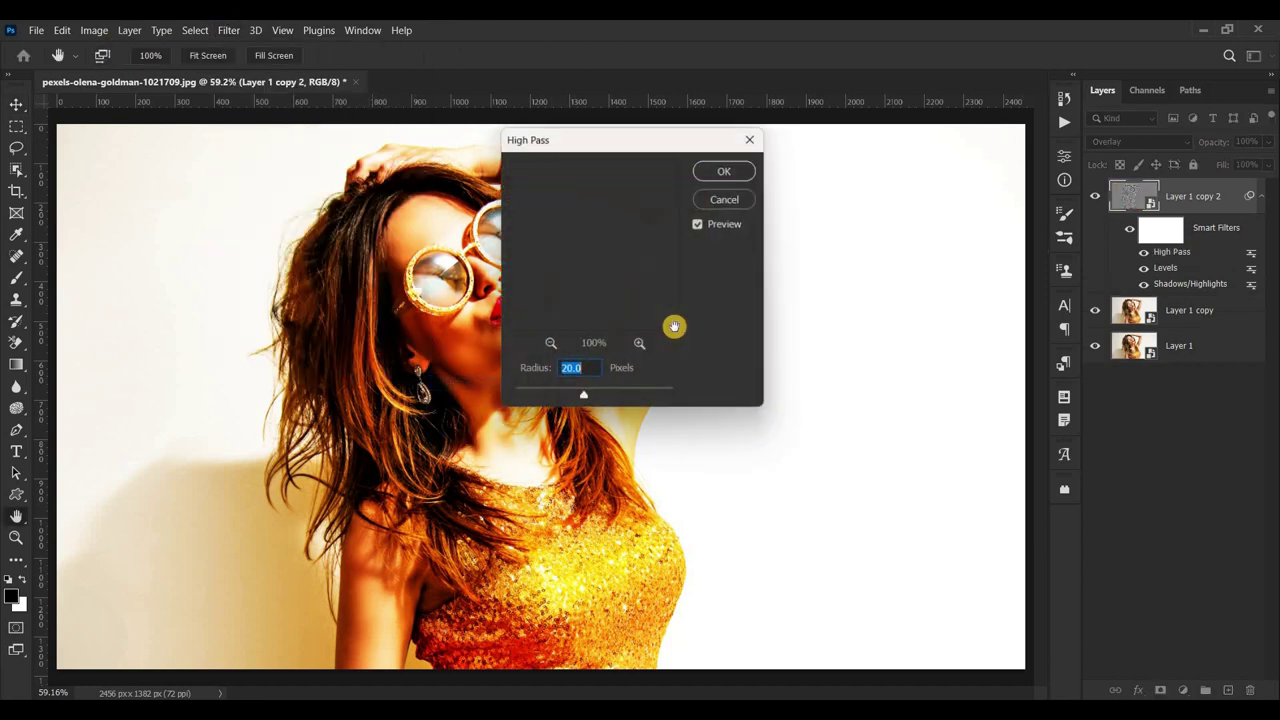
left_click(594, 369)
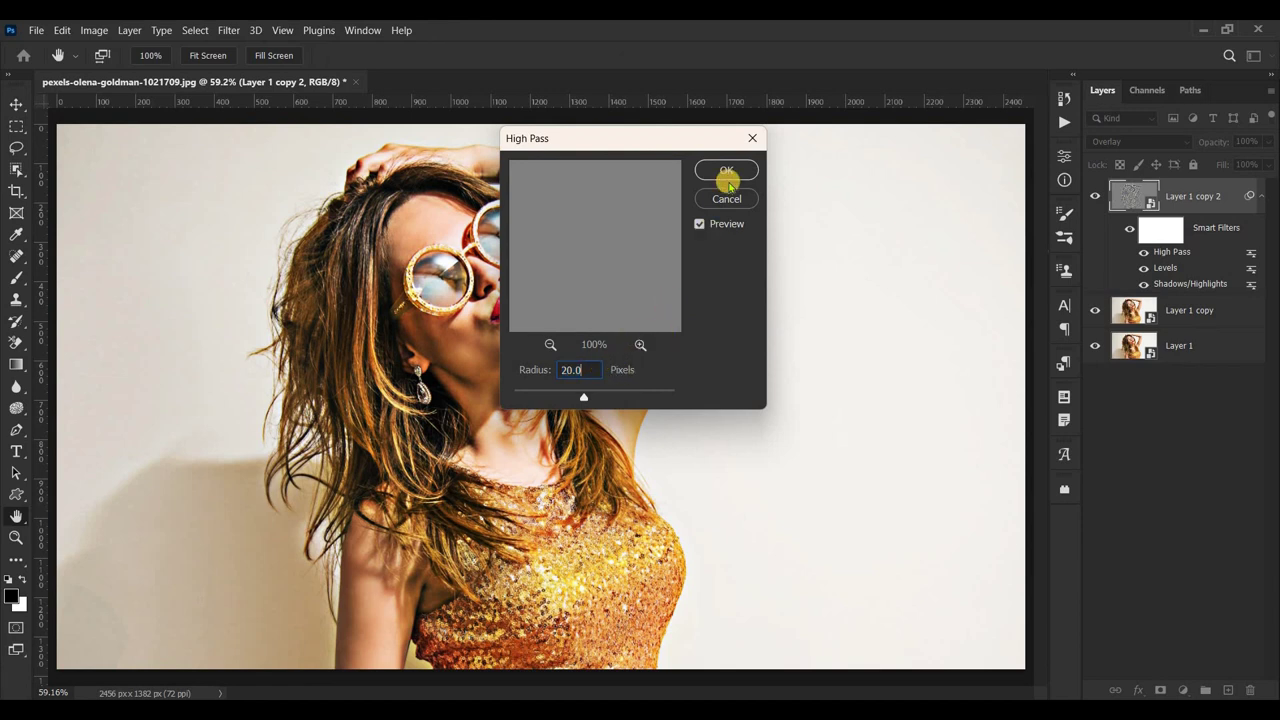
left_click(731, 172)
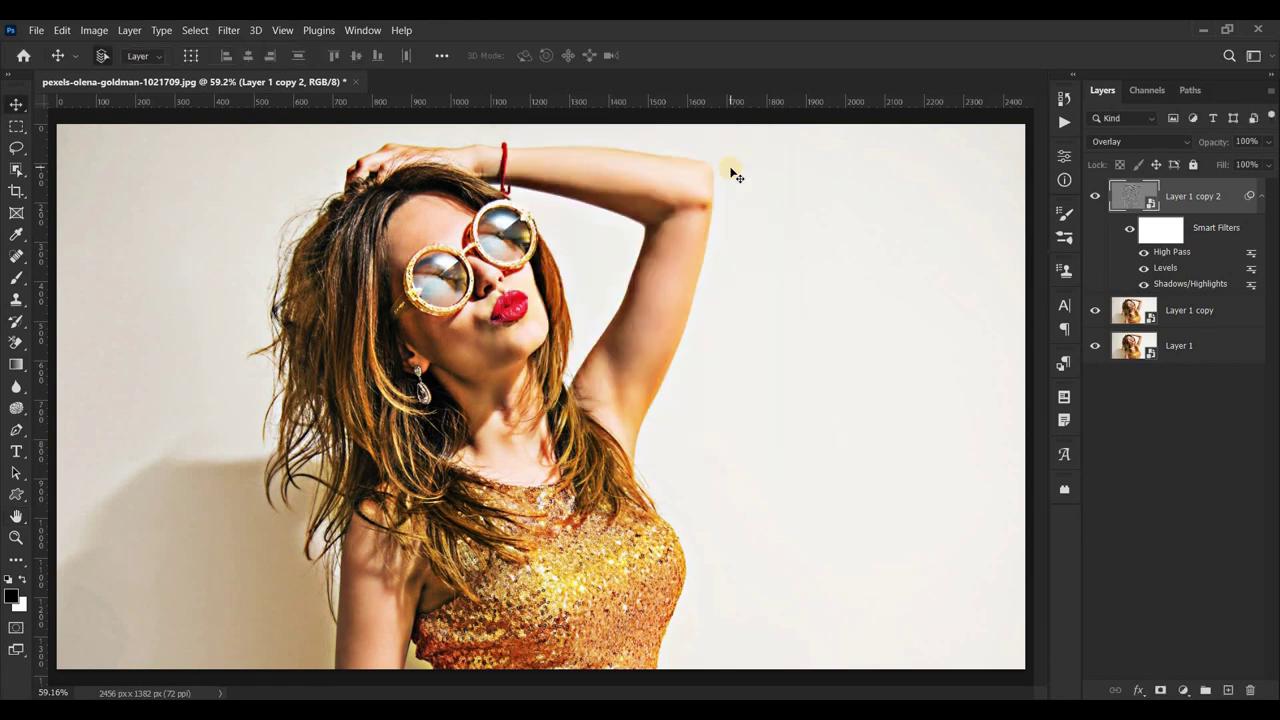
Apply Unsharp Mask with Amount 200 and Radius 5
left_click(229, 30)
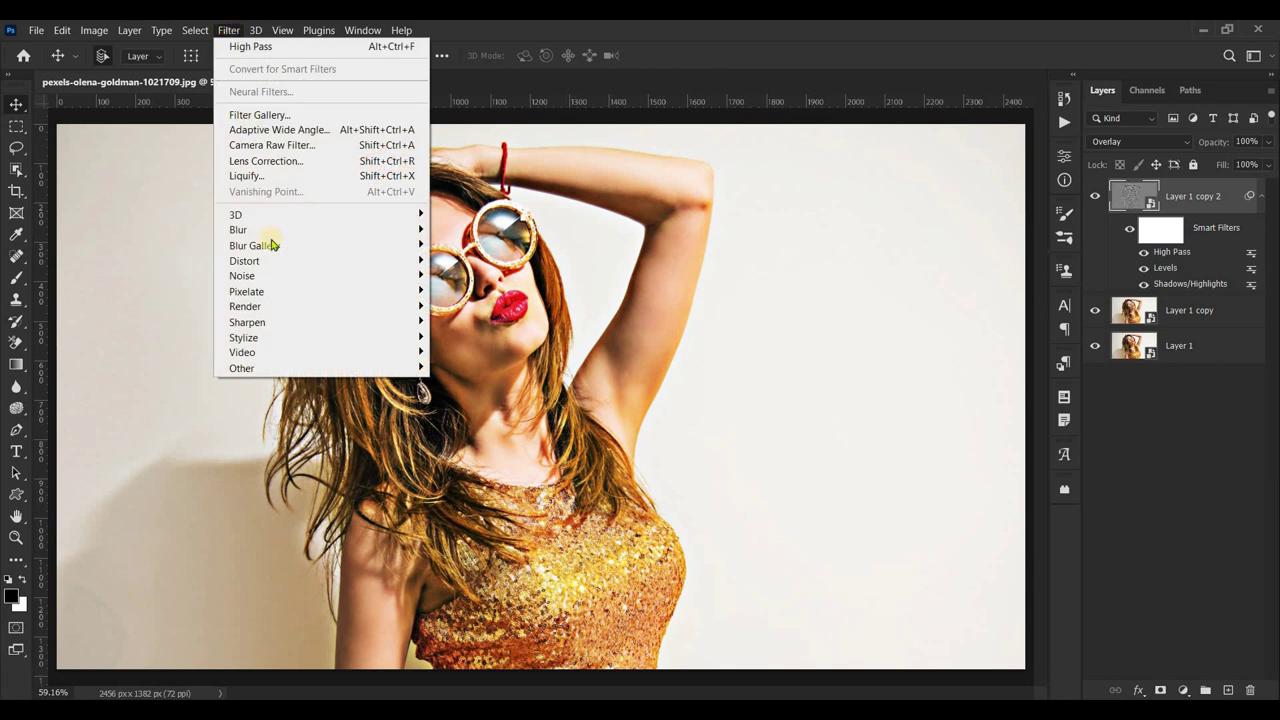
mouse_move(247, 322)
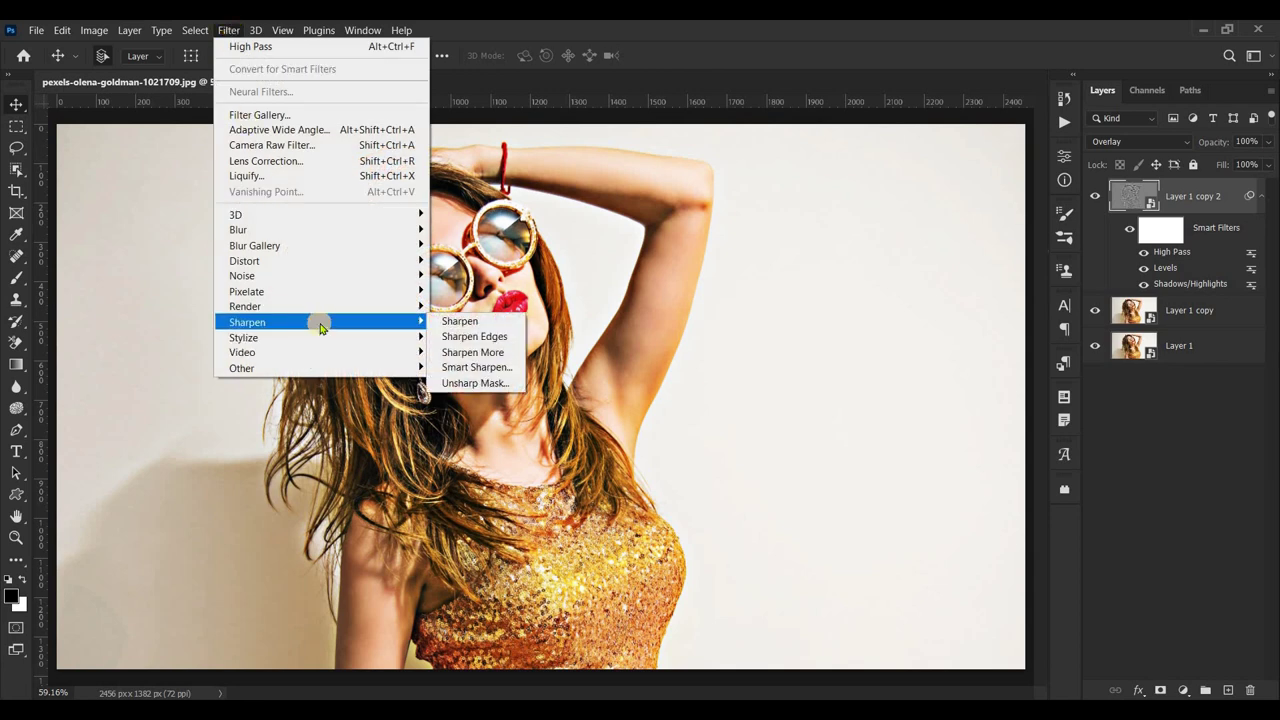
left_click(468, 383)
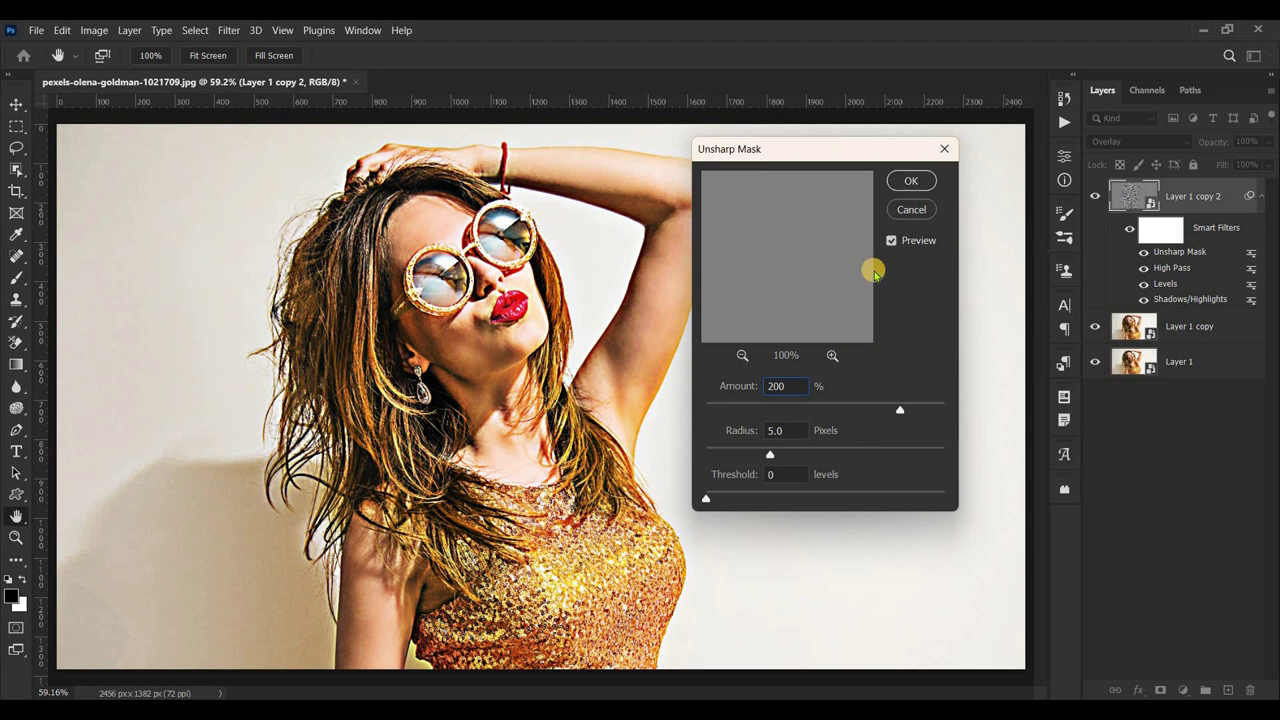
left_click(911, 180)
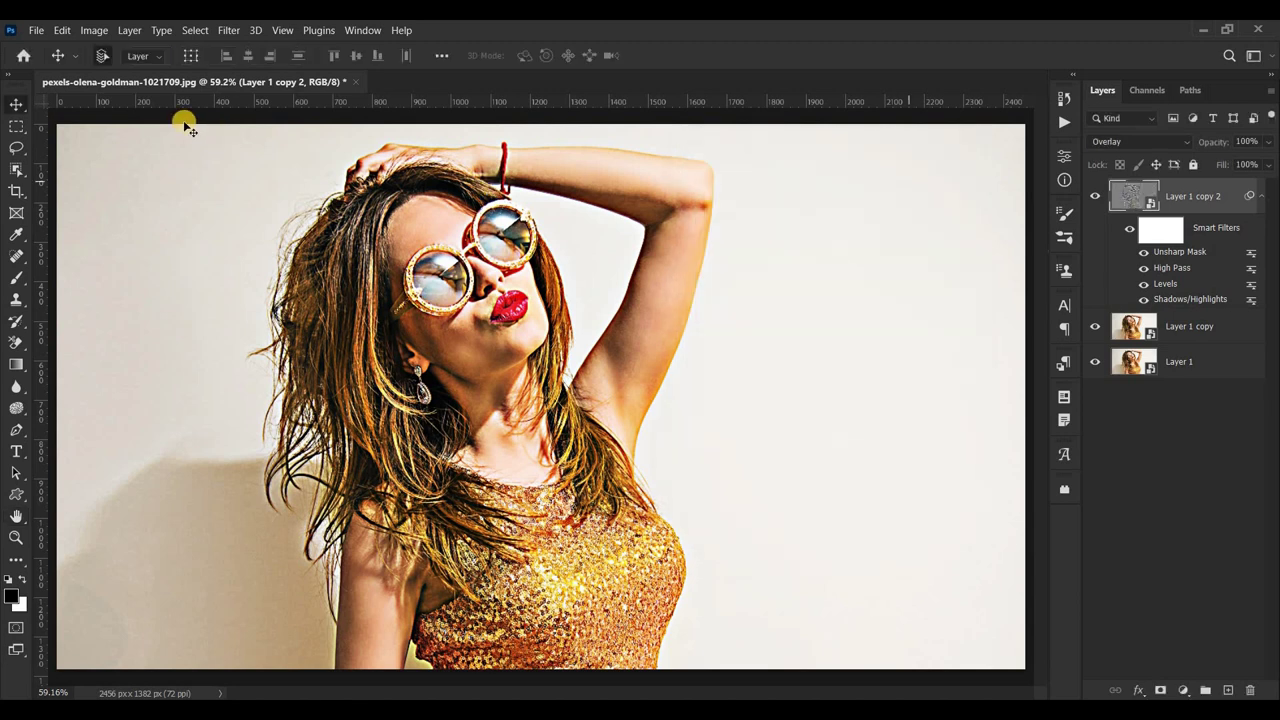
left_click(229, 31)
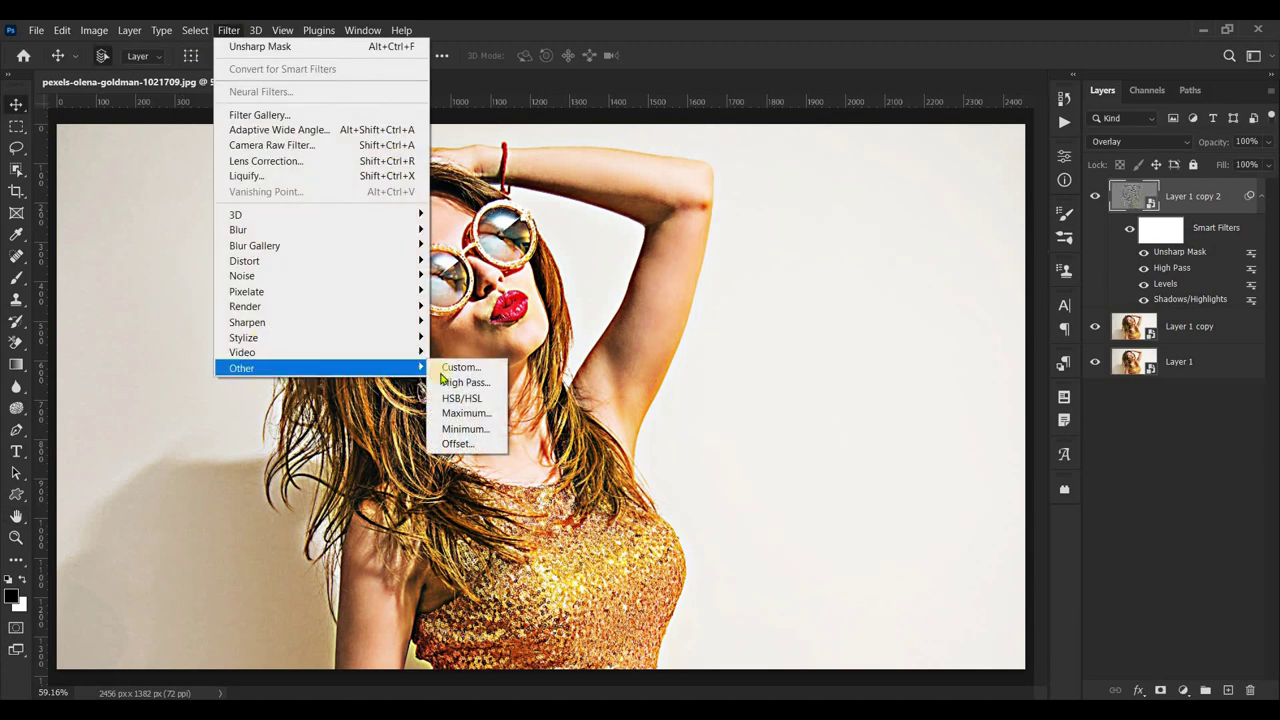
Apply the Oil Paint filter to the top copy
mouse_move(243, 337)
left_click(462, 398)
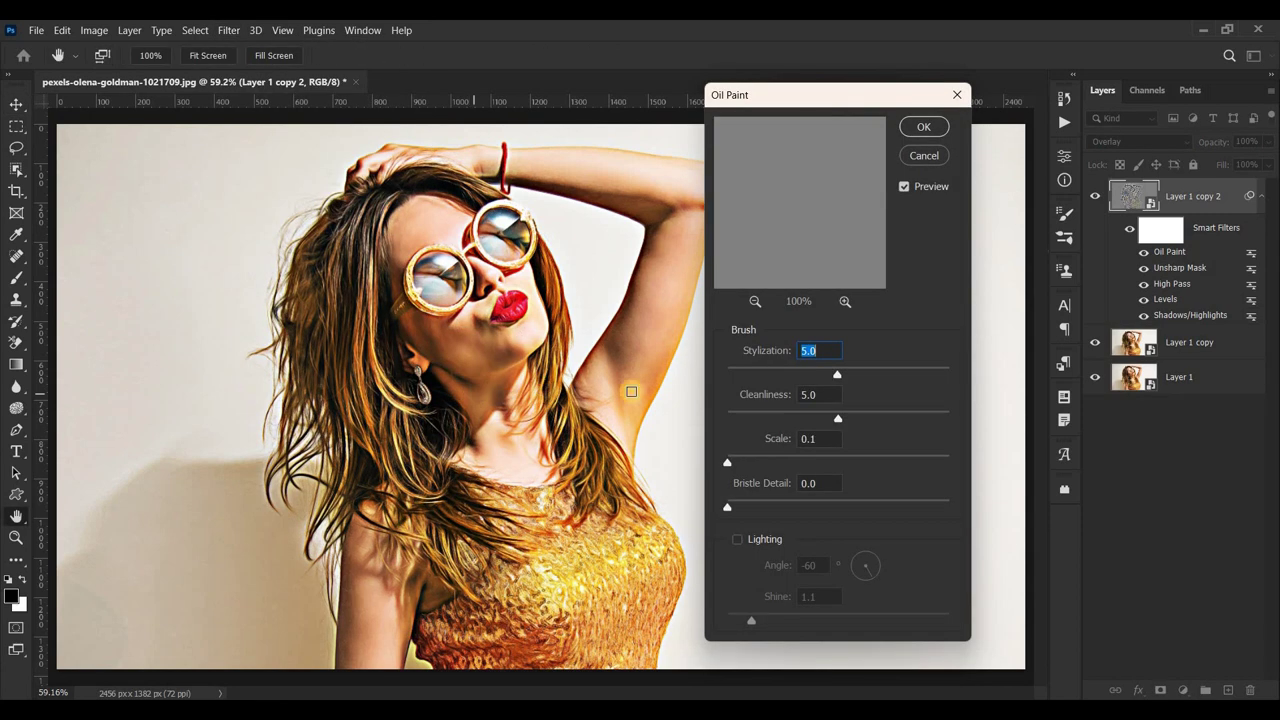
left_click_drag(786, 194, 854, 251)
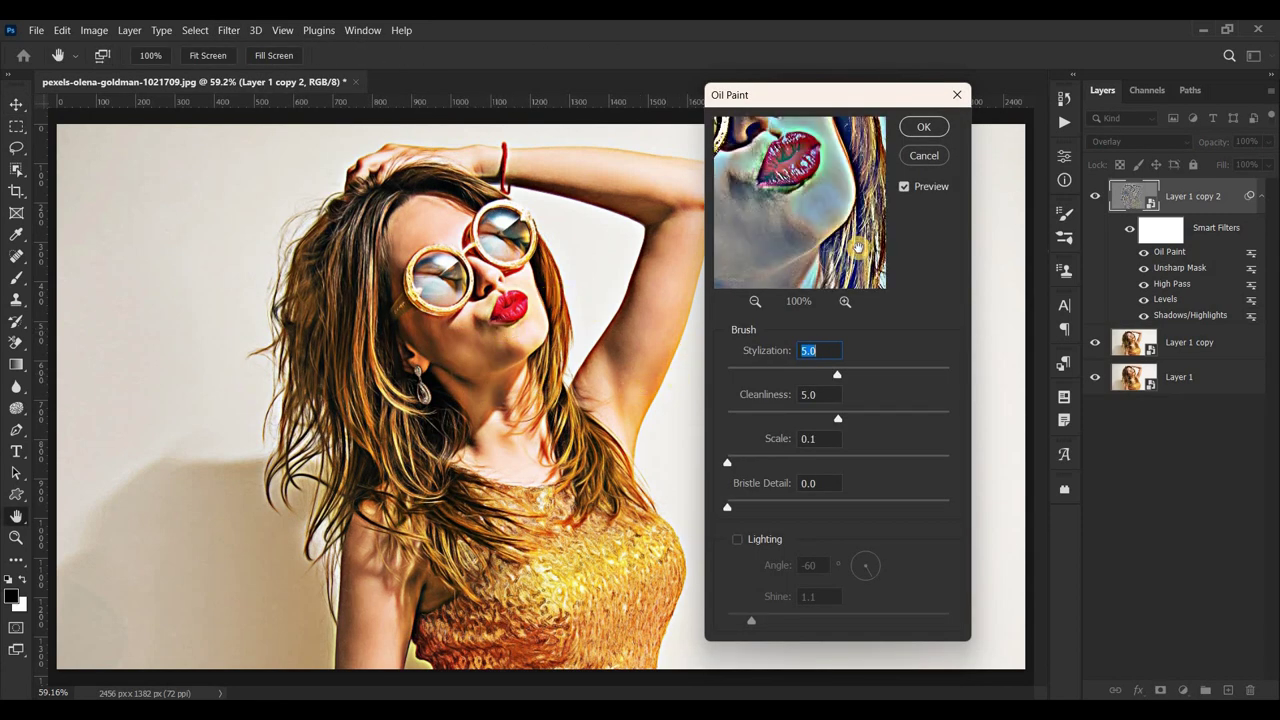
left_click(930, 128)
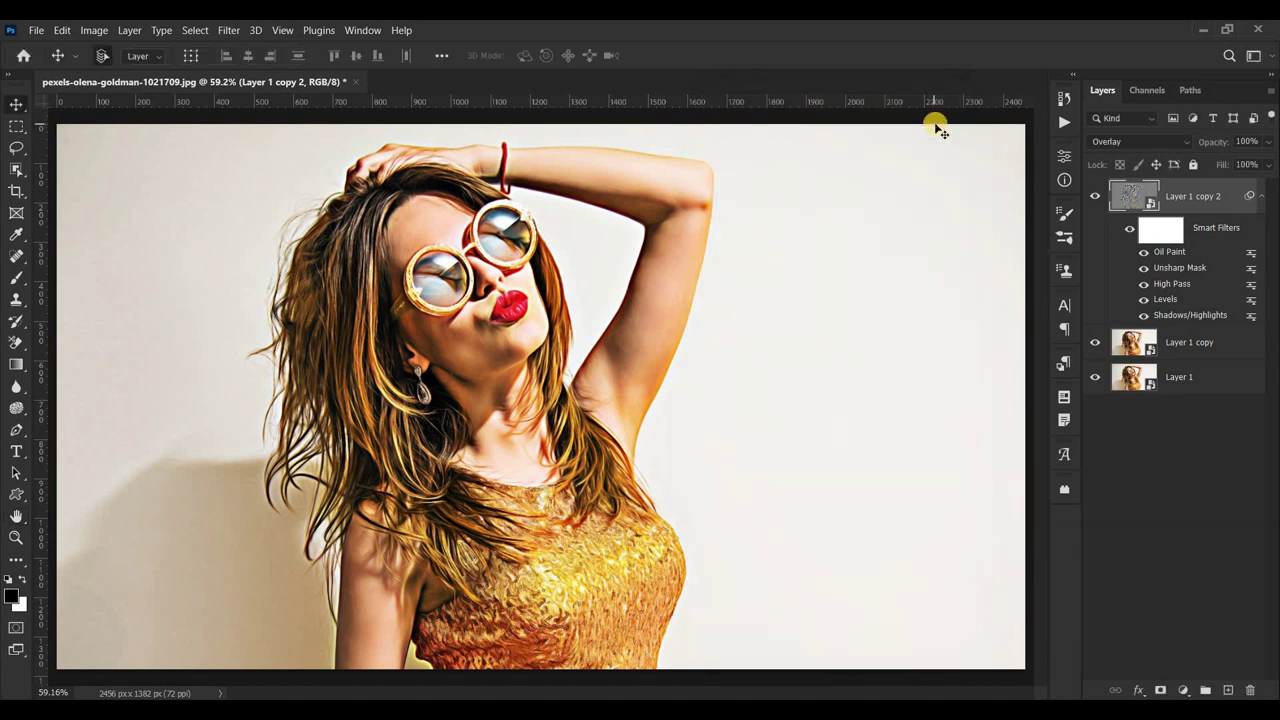
Apply the Reduce Noise filter twice to smooth the painted copy
left_click(232, 30)
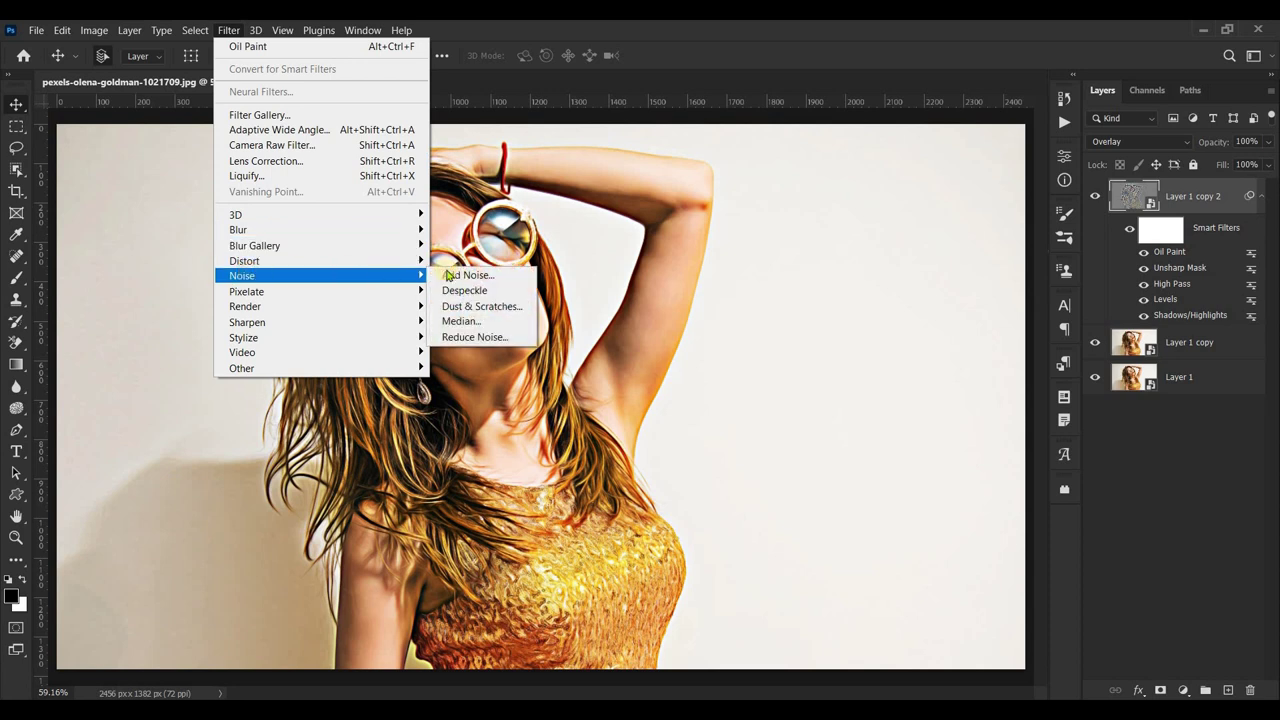
left_click(458, 337)
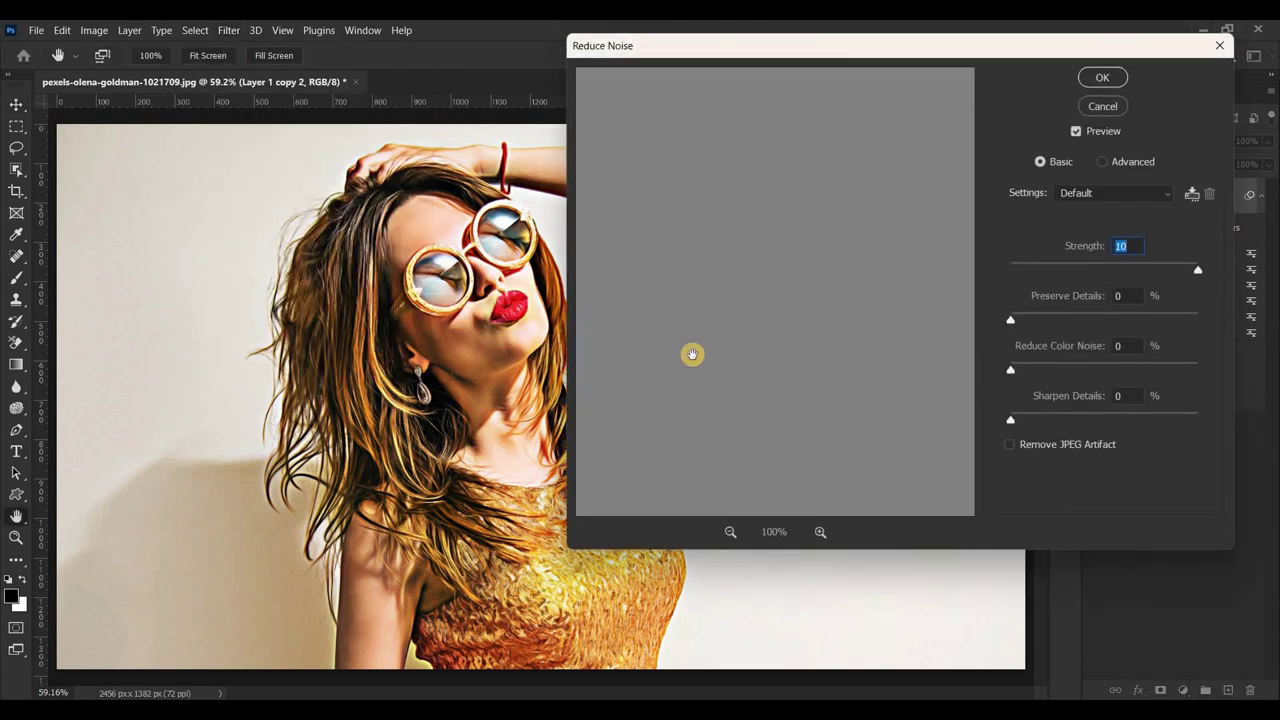
left_click(1102, 78)
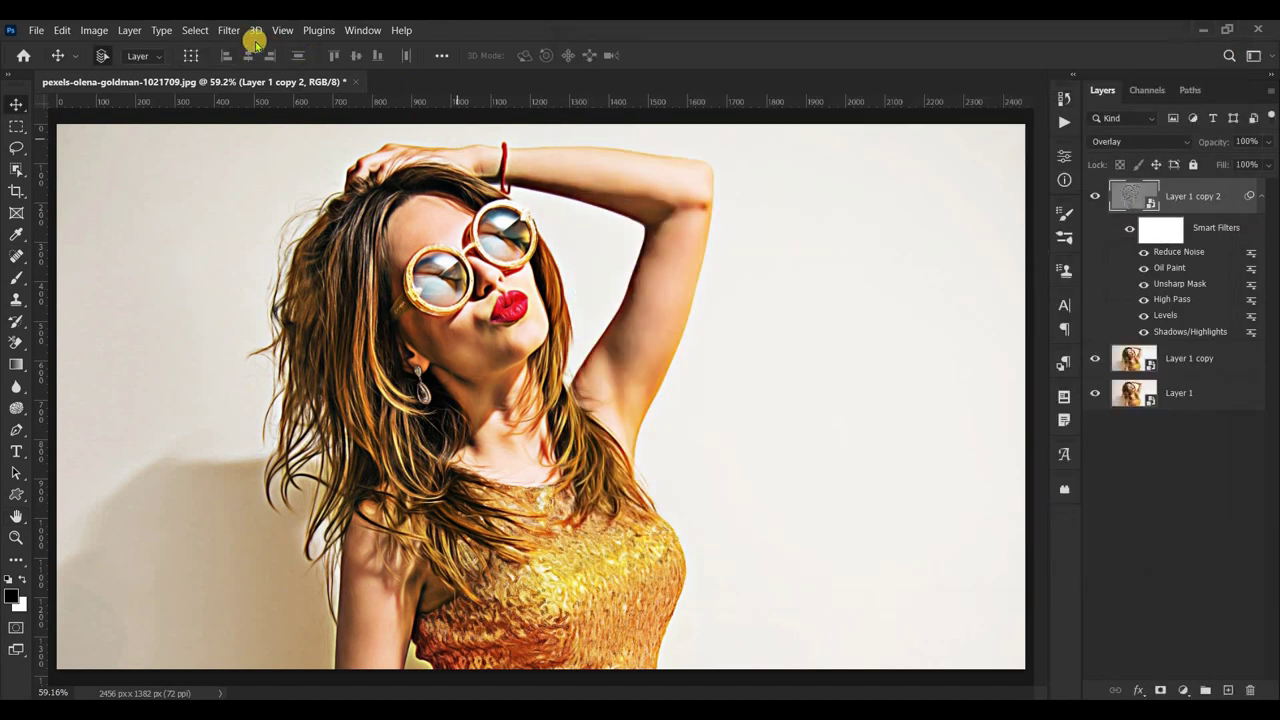
left_click(229, 30)
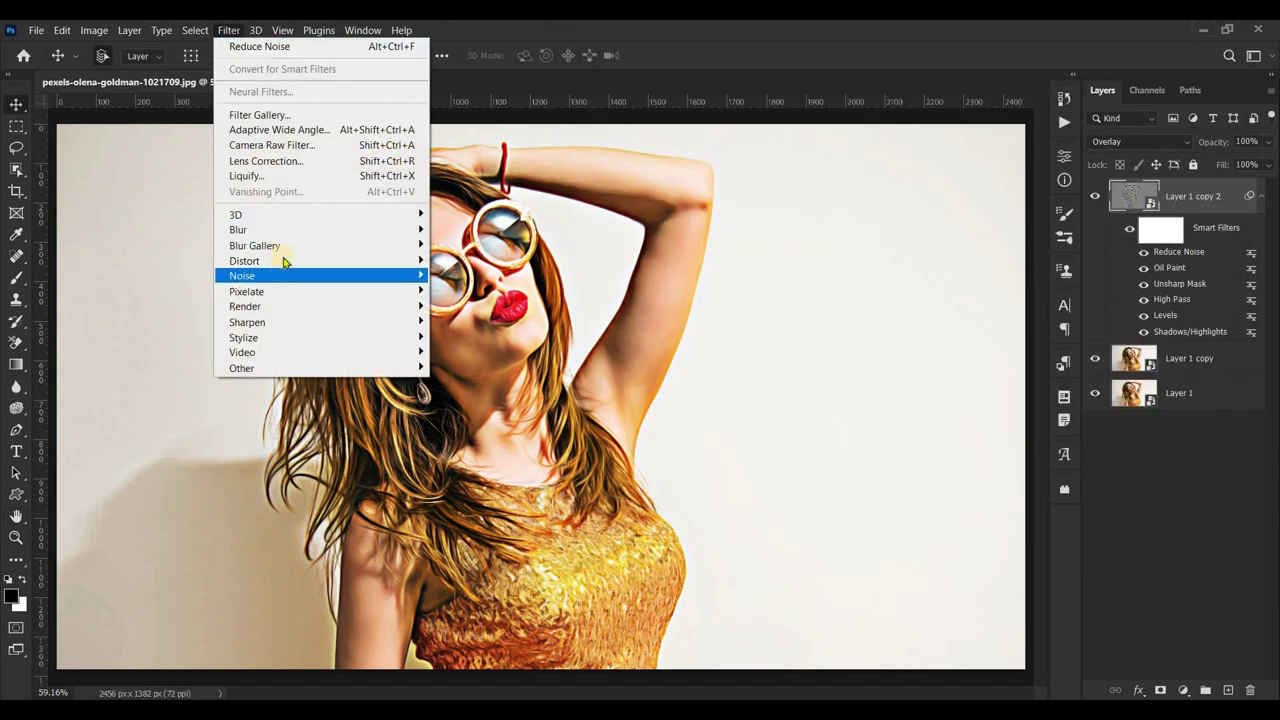
mouse_move(242, 276)
left_click(492, 338)
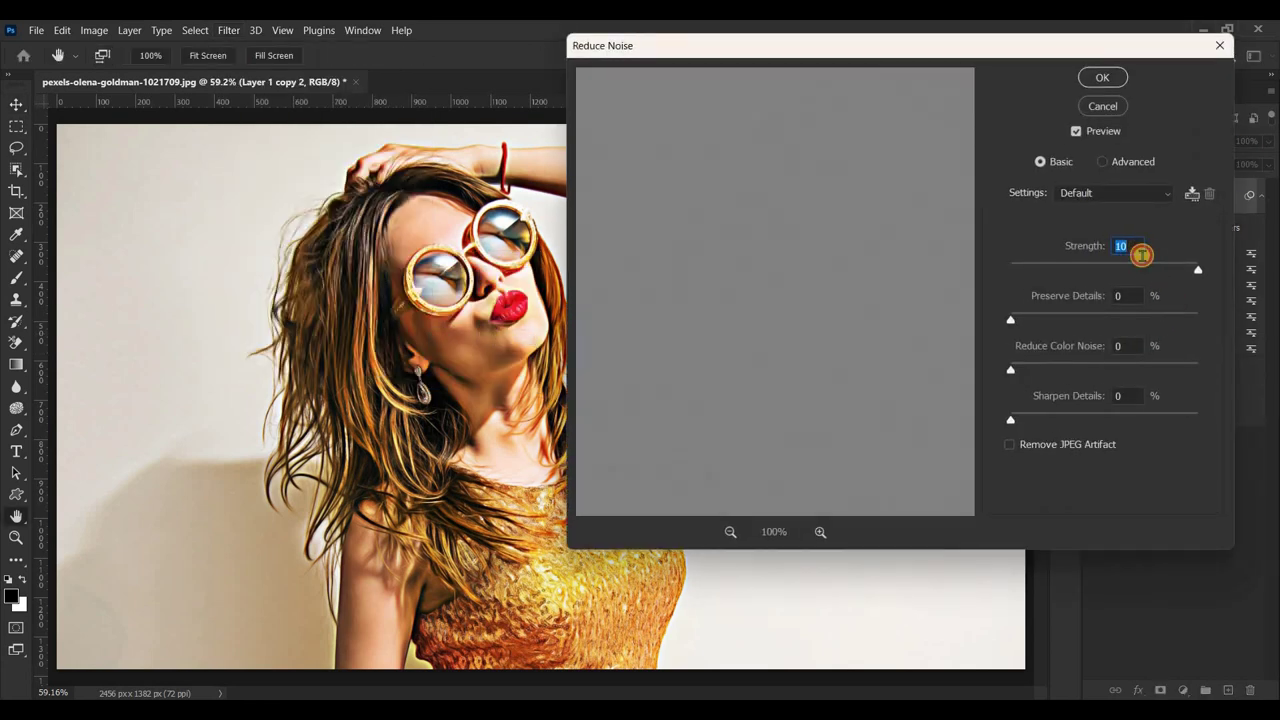
left_click(1130, 295)
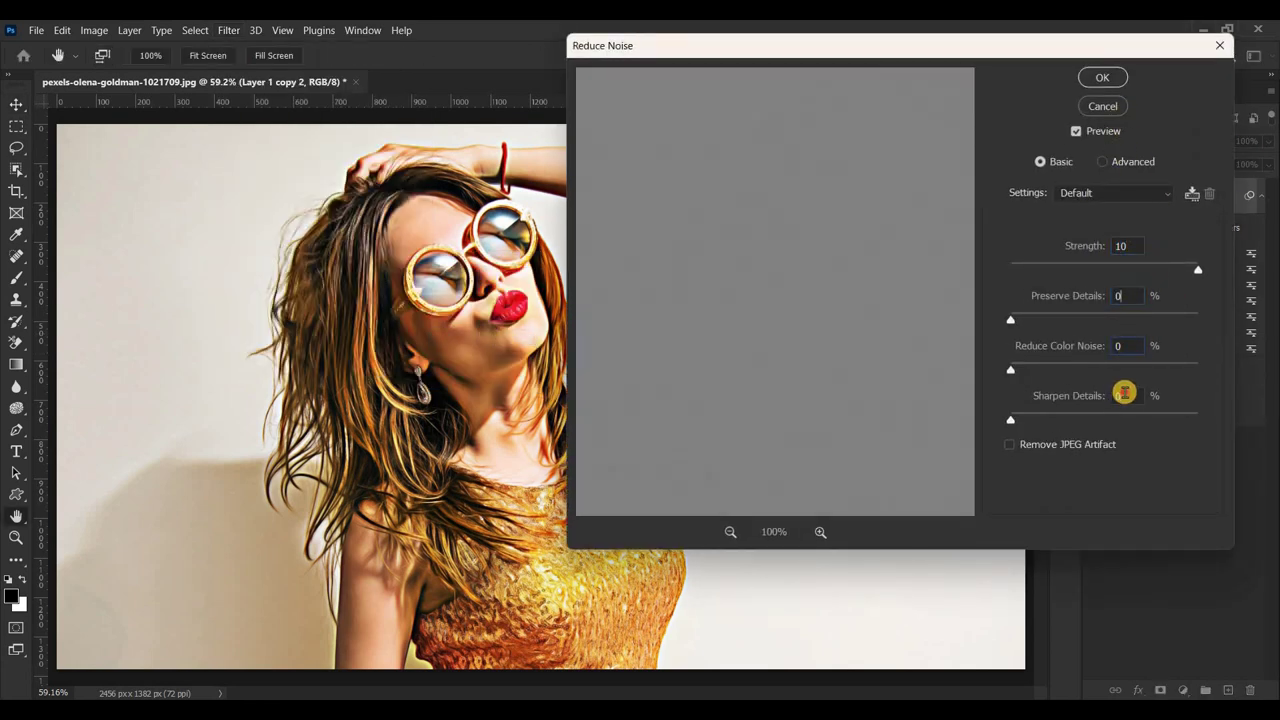
left_click(1102, 77)
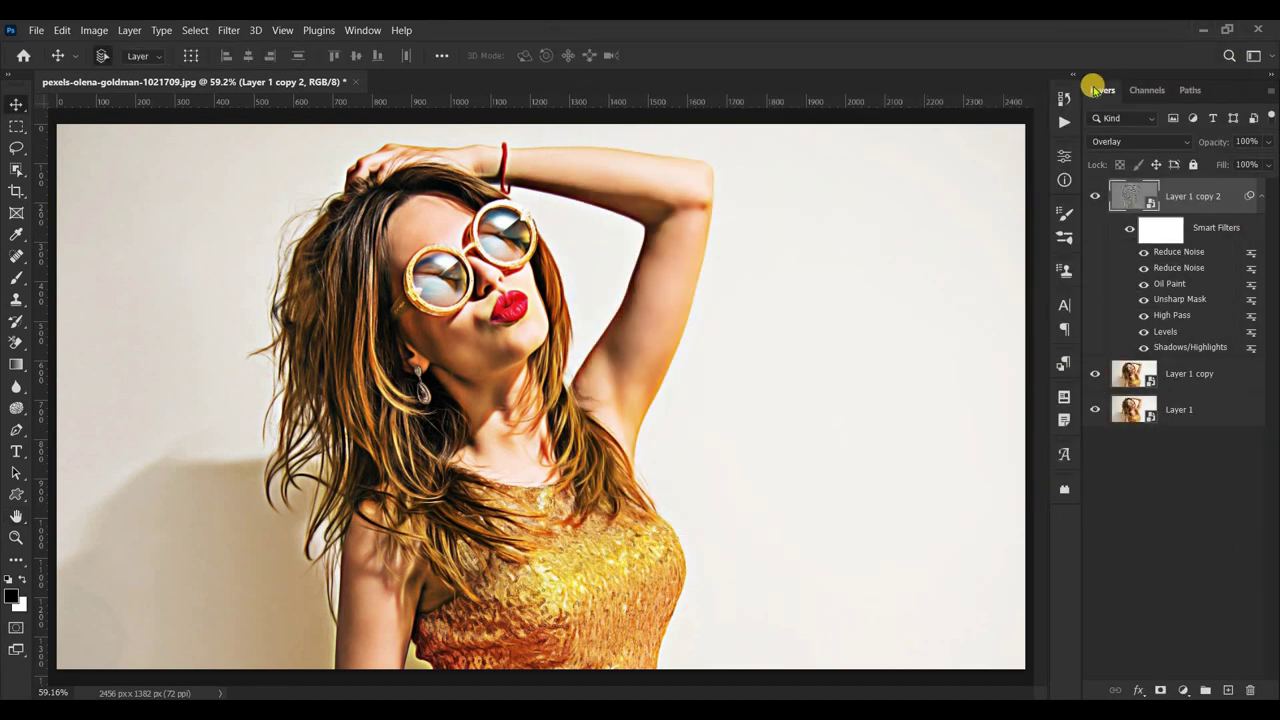
Merge Layer 1 copy with the copy above into Layer 1 copy 2
left_click(1211, 377, "ctrl")
right_click(1211, 377)
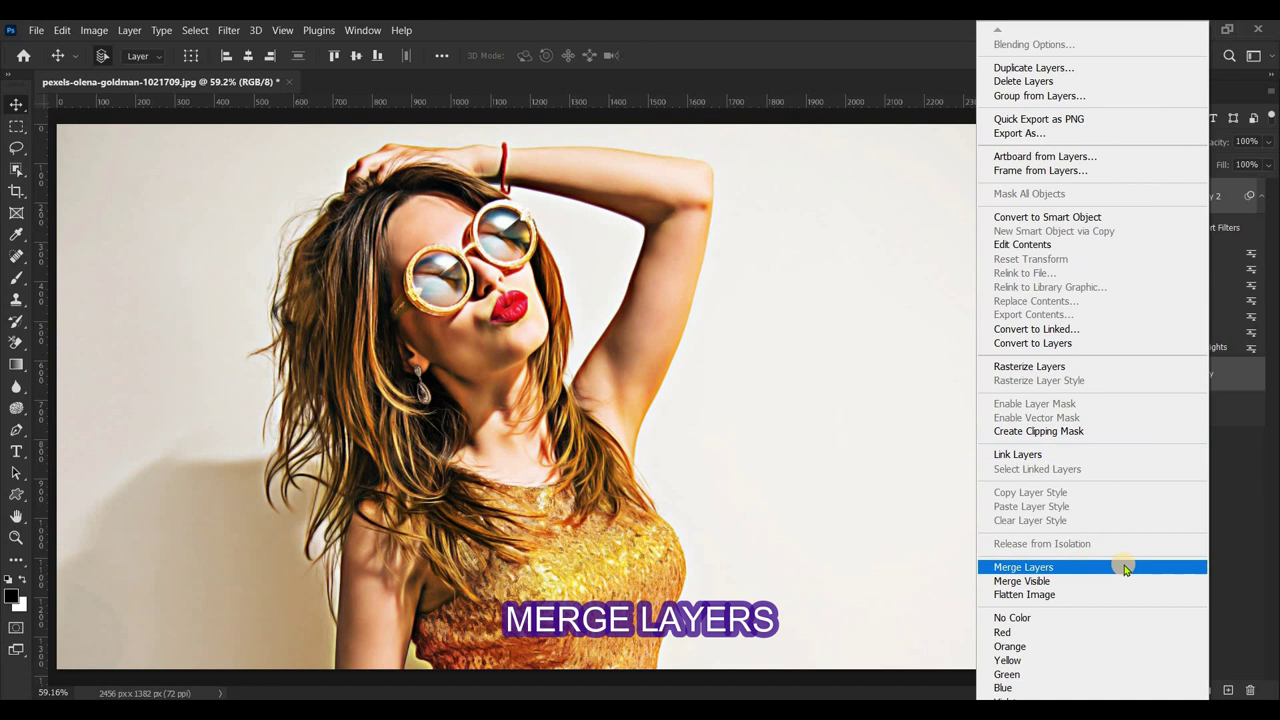
left_click(1125, 568)
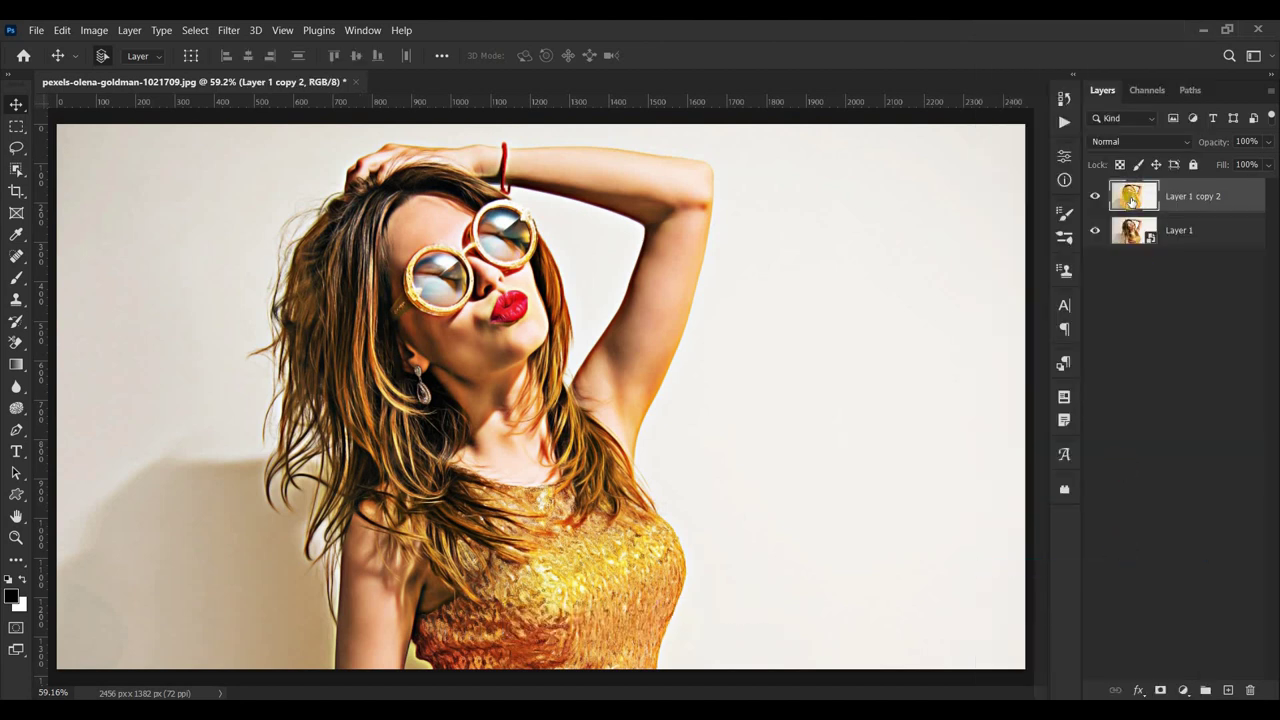
Duplicate Layer 1 copy 2 as Layer 1 copy 3
right_click(1183, 197)
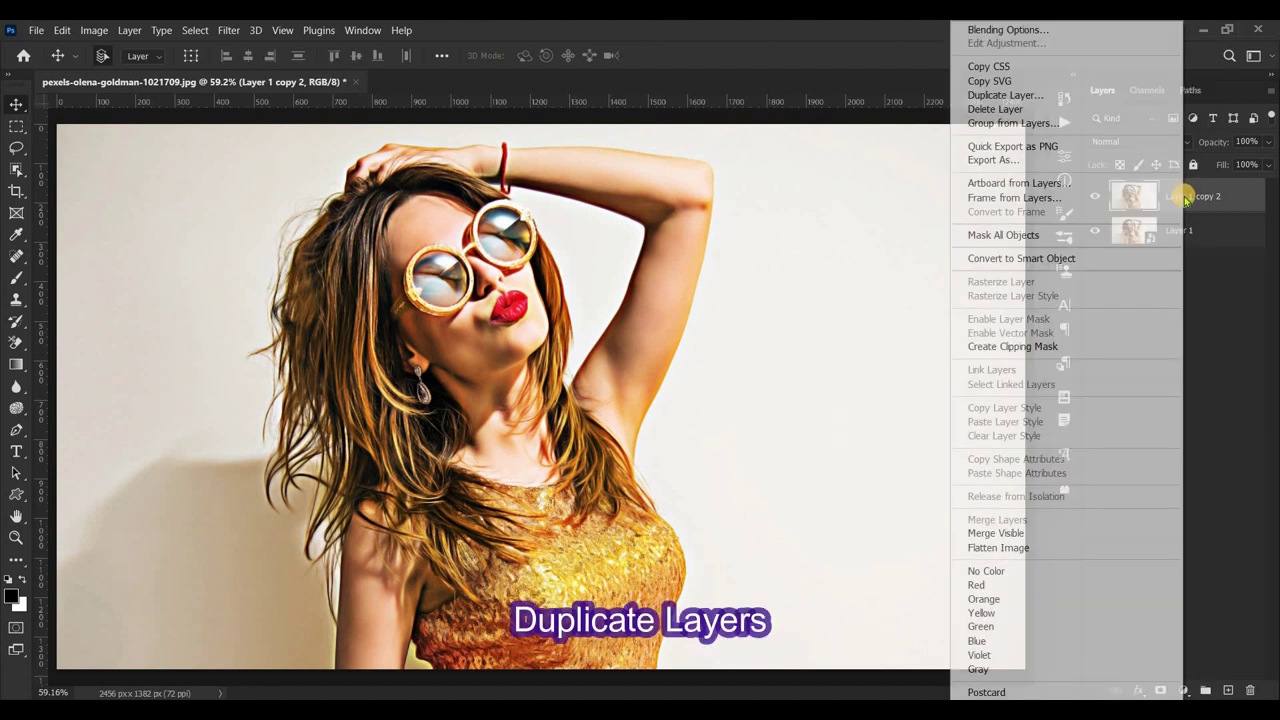
left_click(1005, 95)
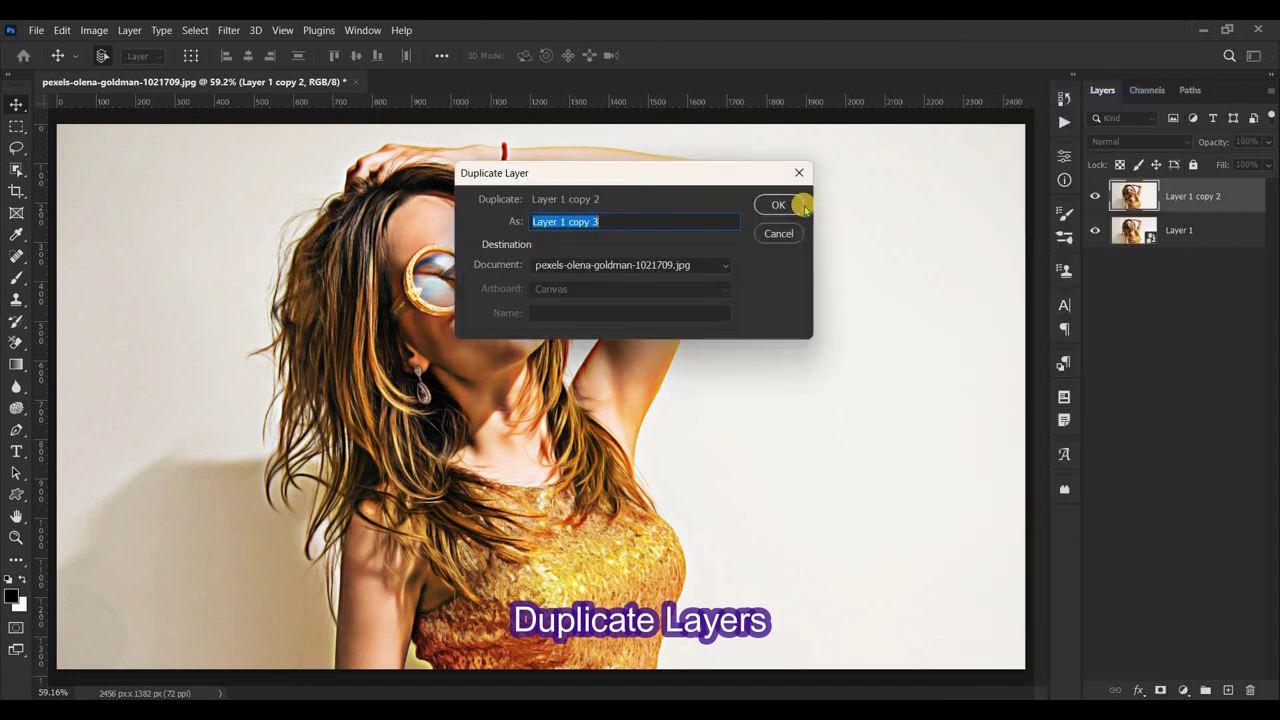
left_click(780, 205)
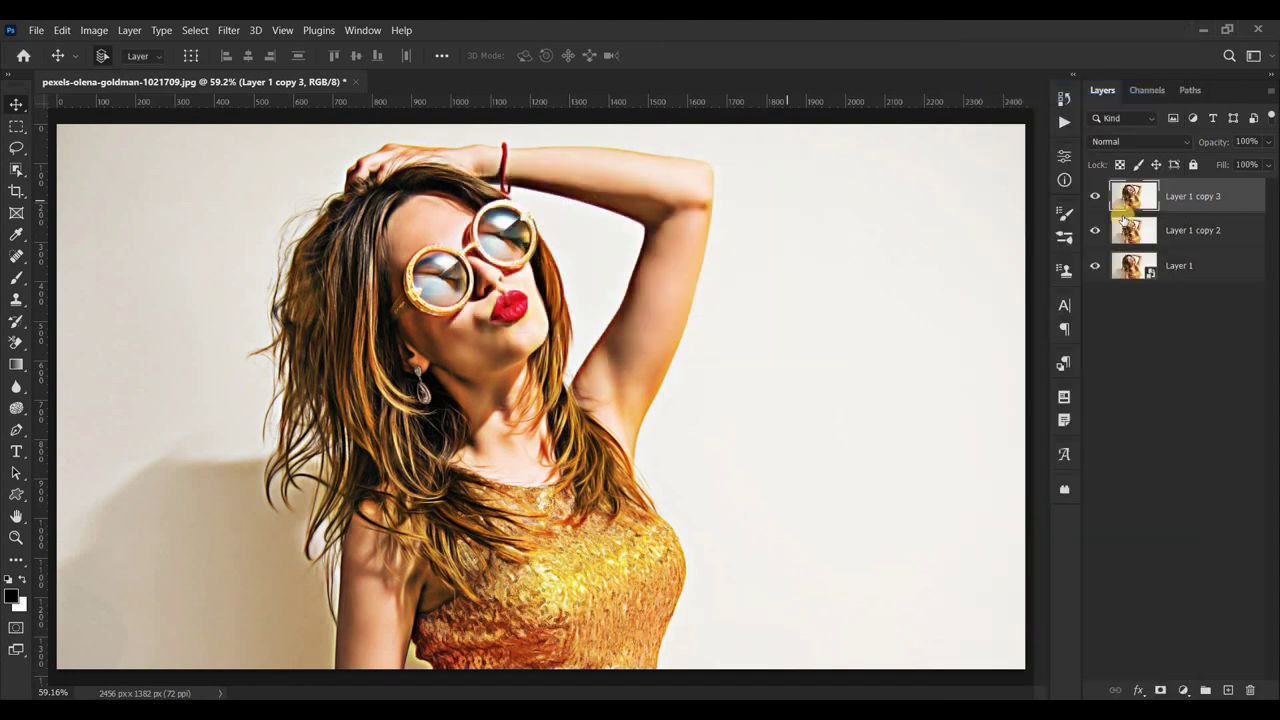
Blend Layer 1 copy 3 in Overlay and apply Shadows/Highlights with Amount 20%
left_click(1137, 143)
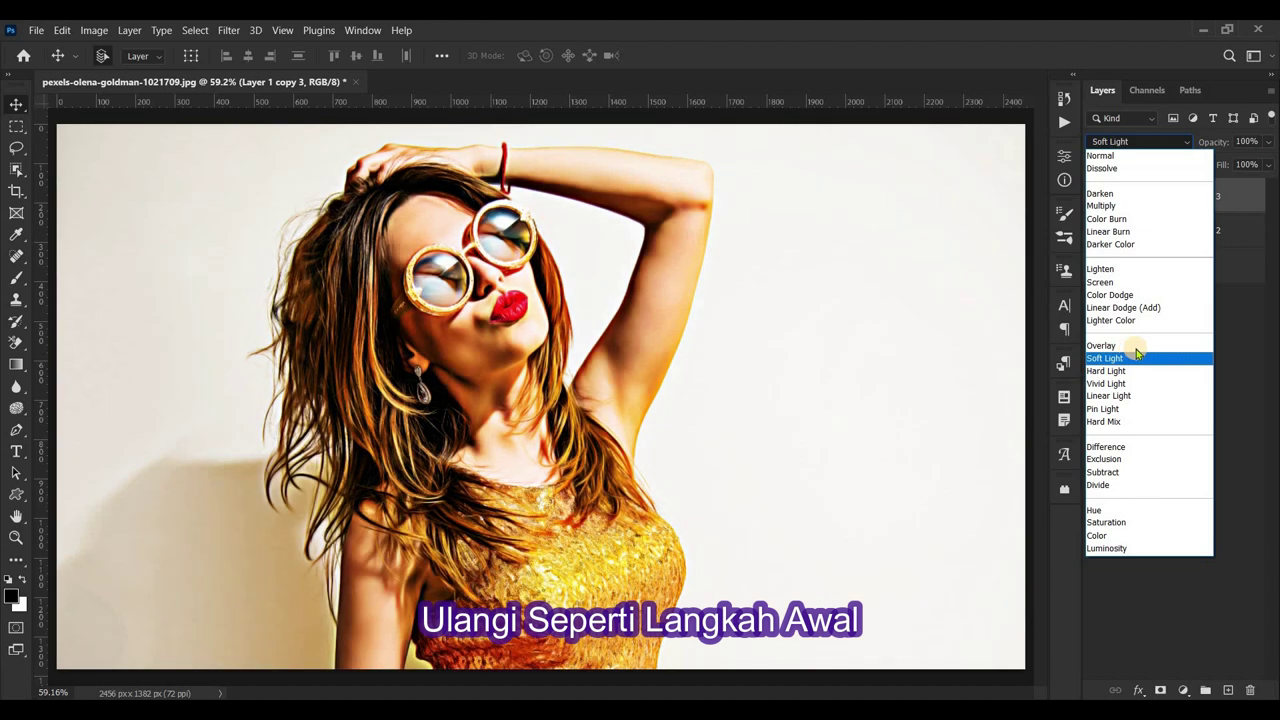
left_click(1145, 348)
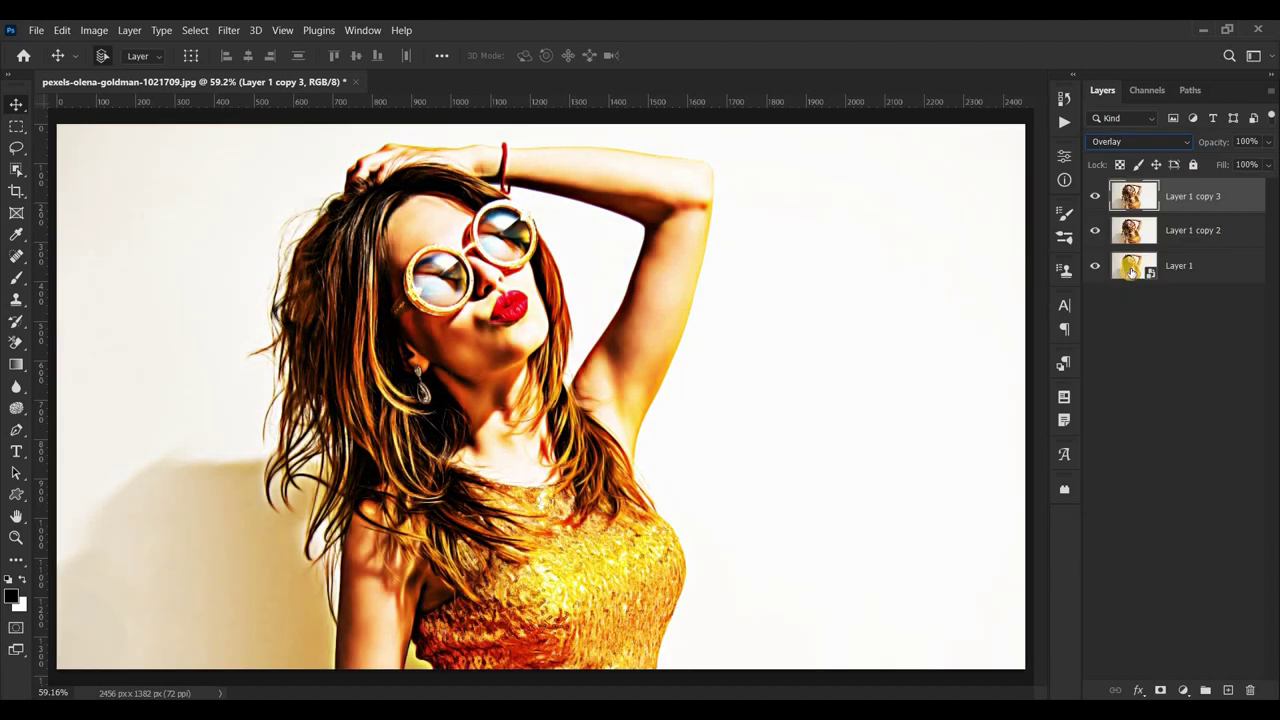
left_click(93, 30)
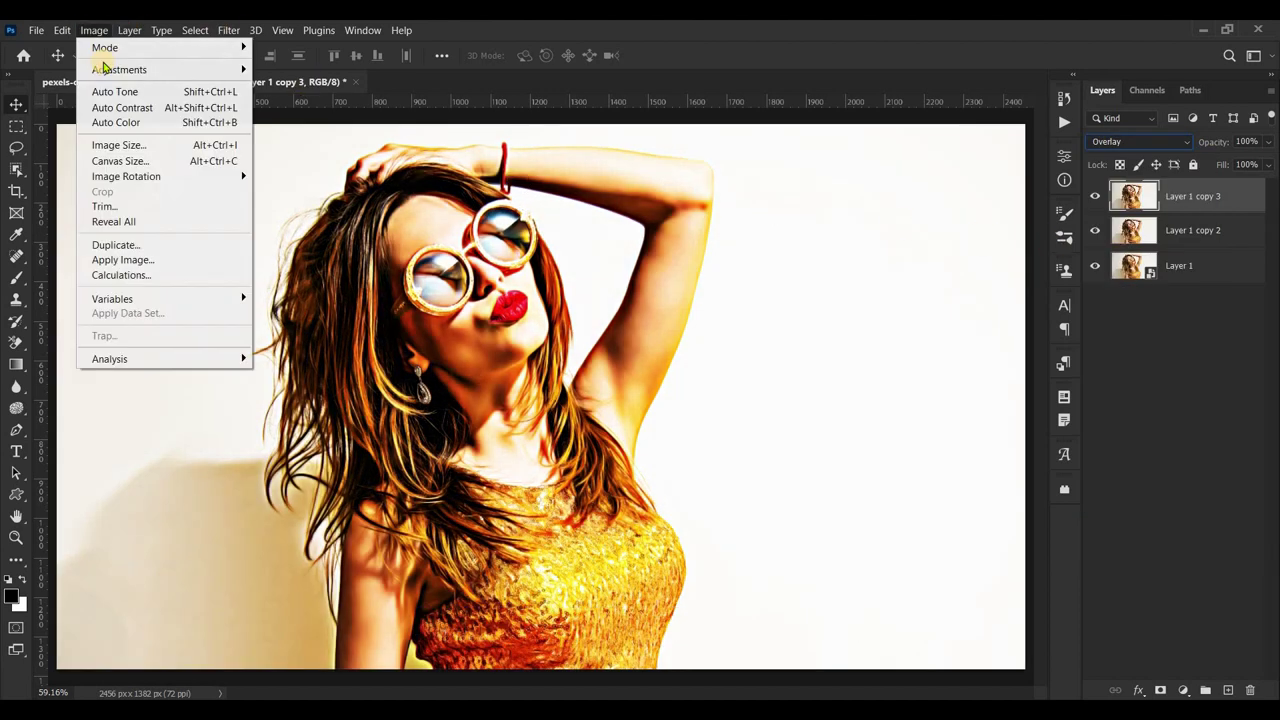
mouse_move(119, 69)
left_click(366, 337)
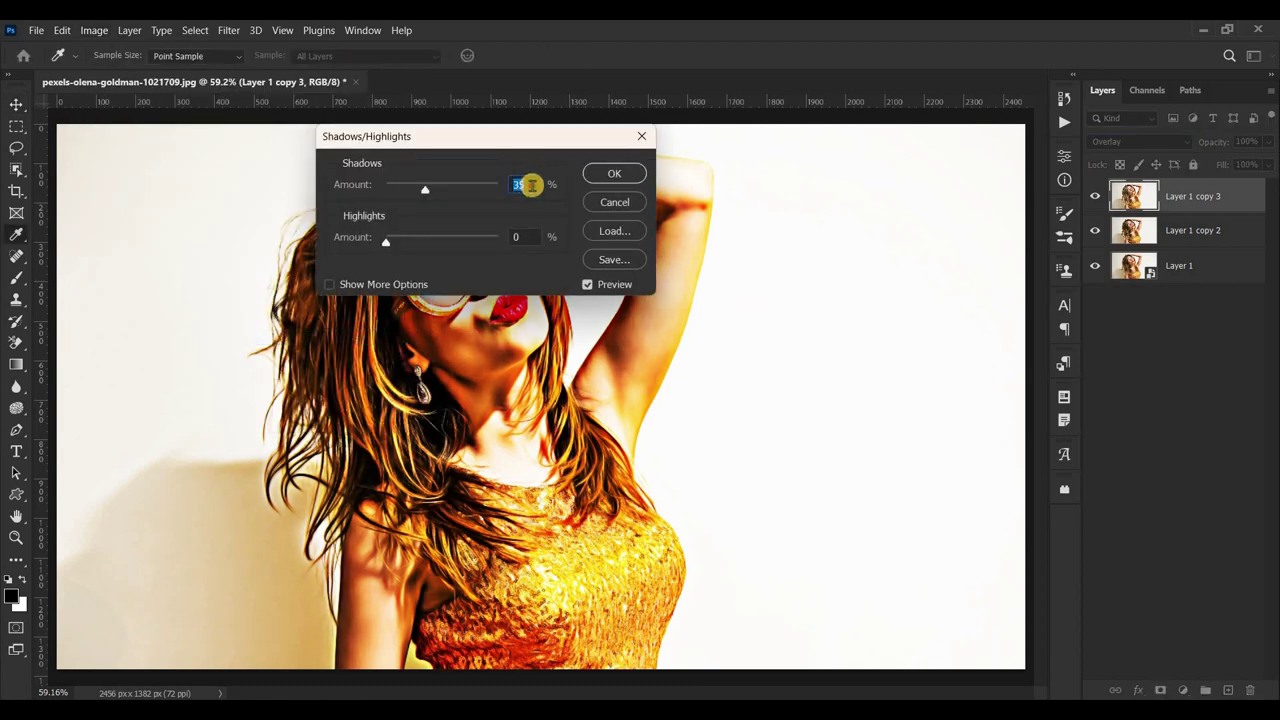
key("BackSpace")
type("20")
left_click(614, 172)
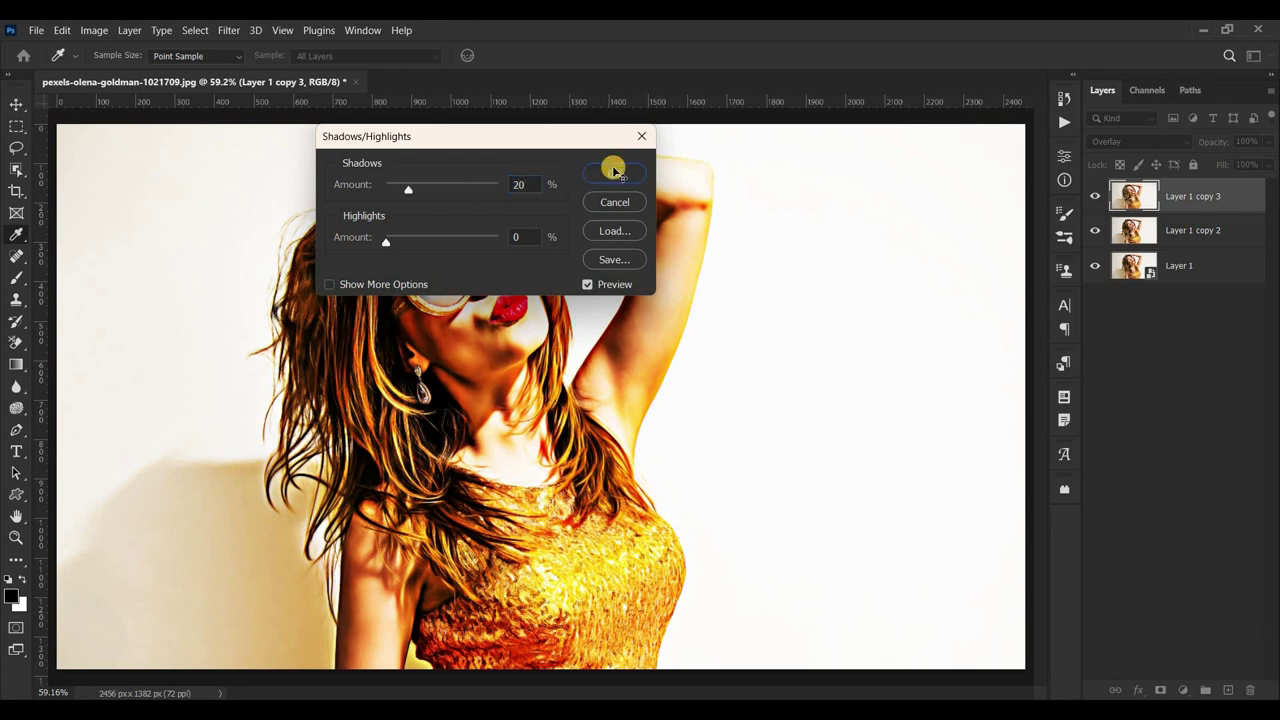
Set Levels input black point to 33 and white point to 240
left_click(94, 30)
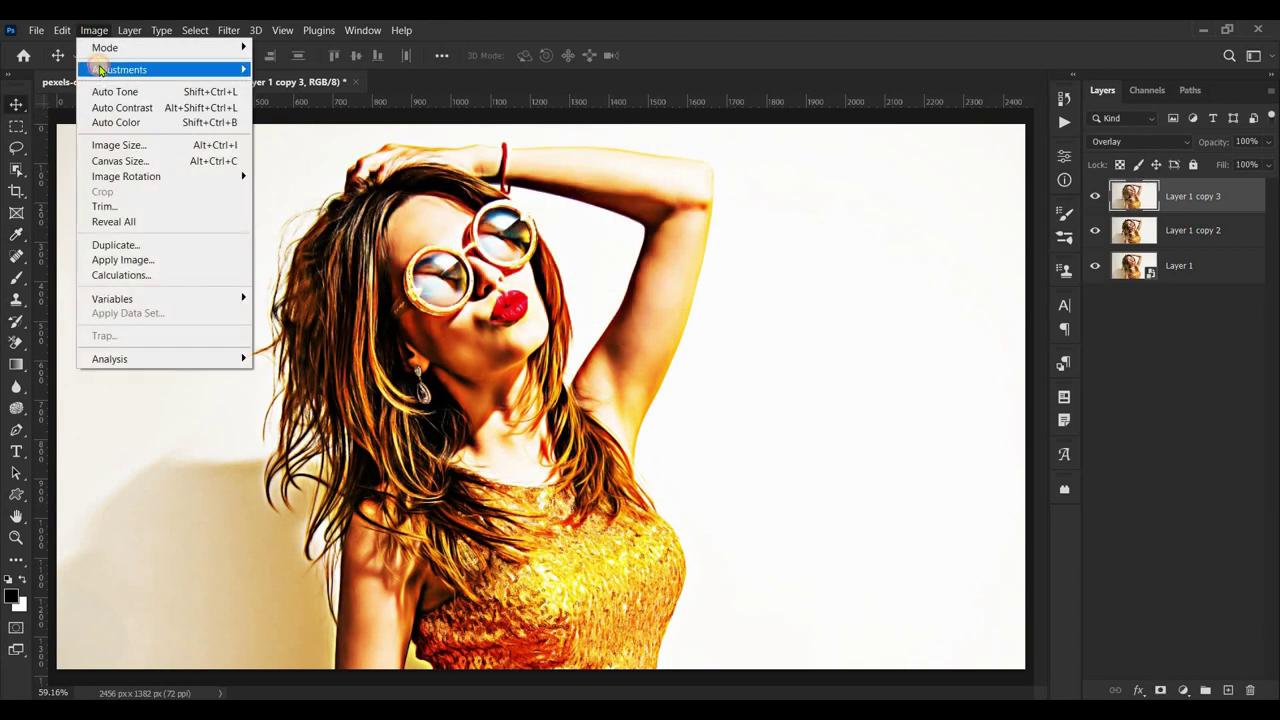
mouse_move(119, 69)
left_click(344, 85)
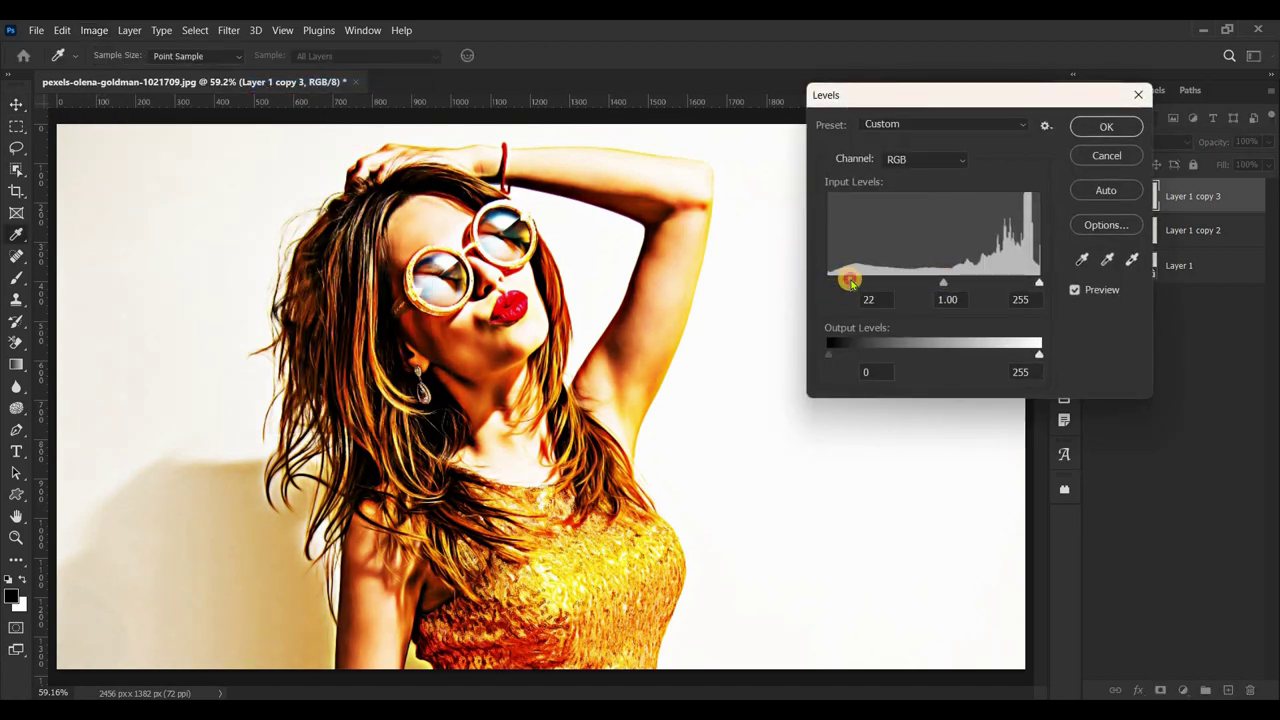
left_click(857, 284)
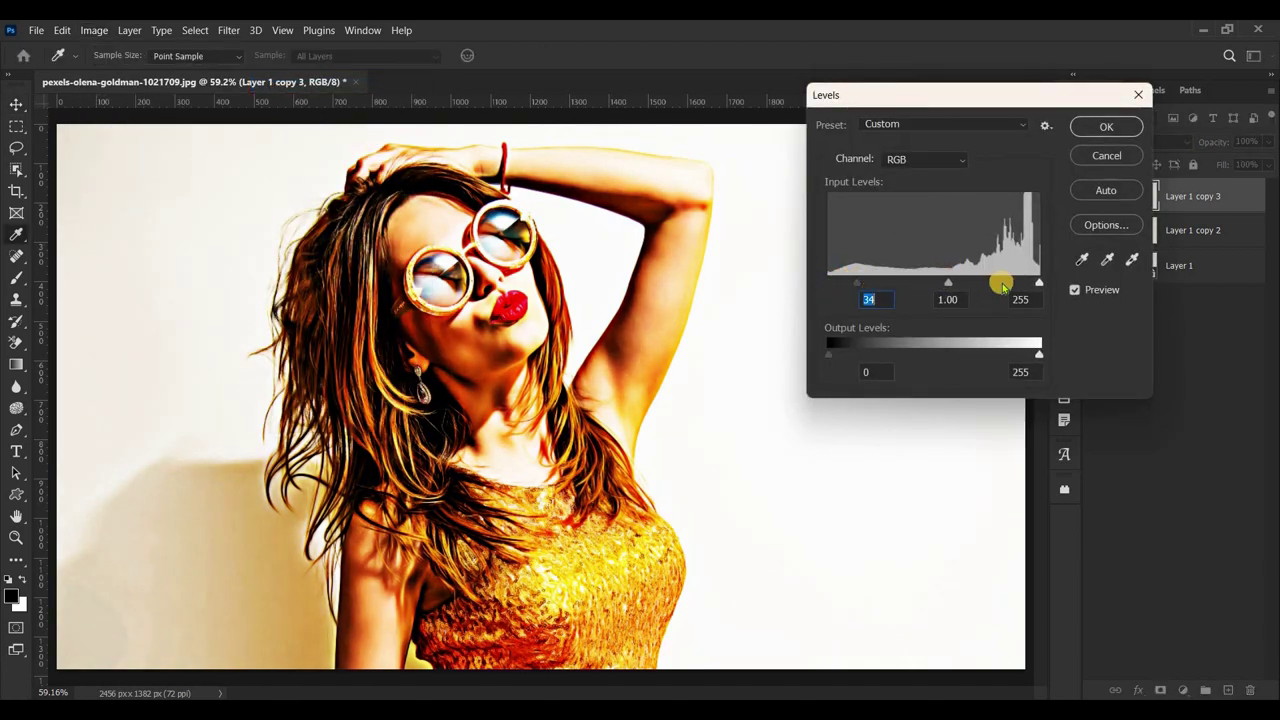
left_click_drag(1032, 284, 1026, 284)
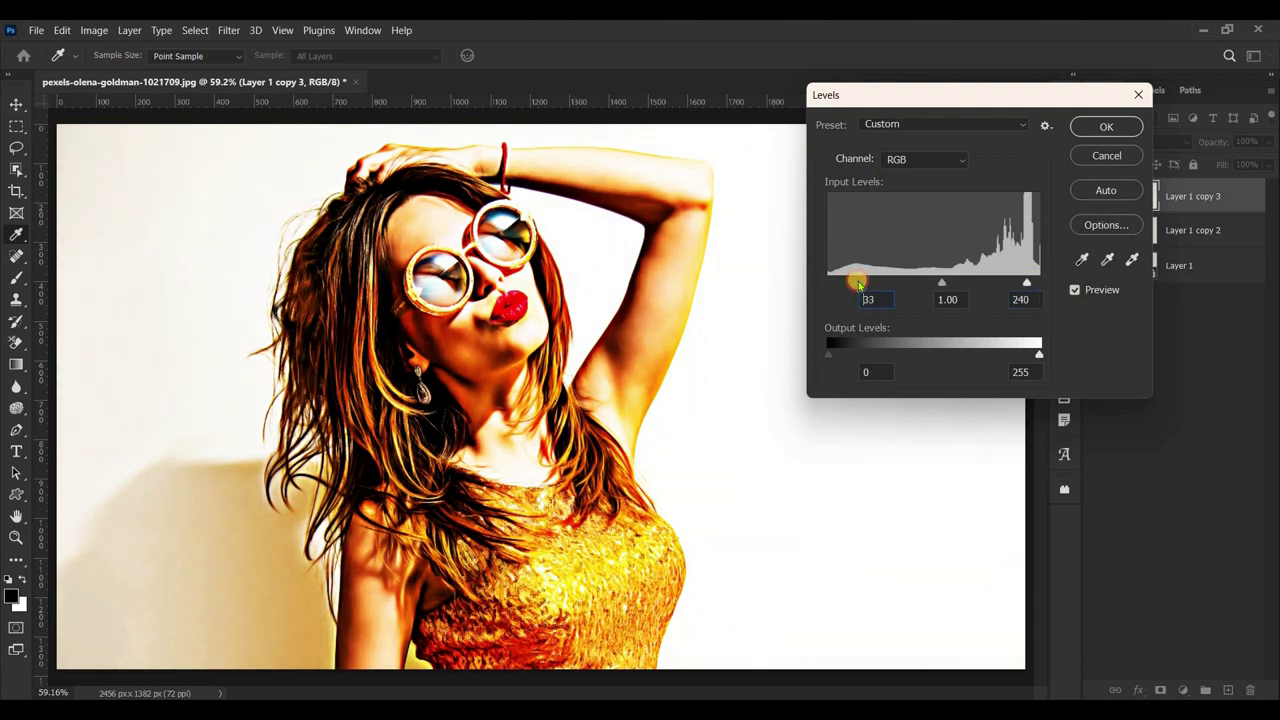
left_click(1090, 126)
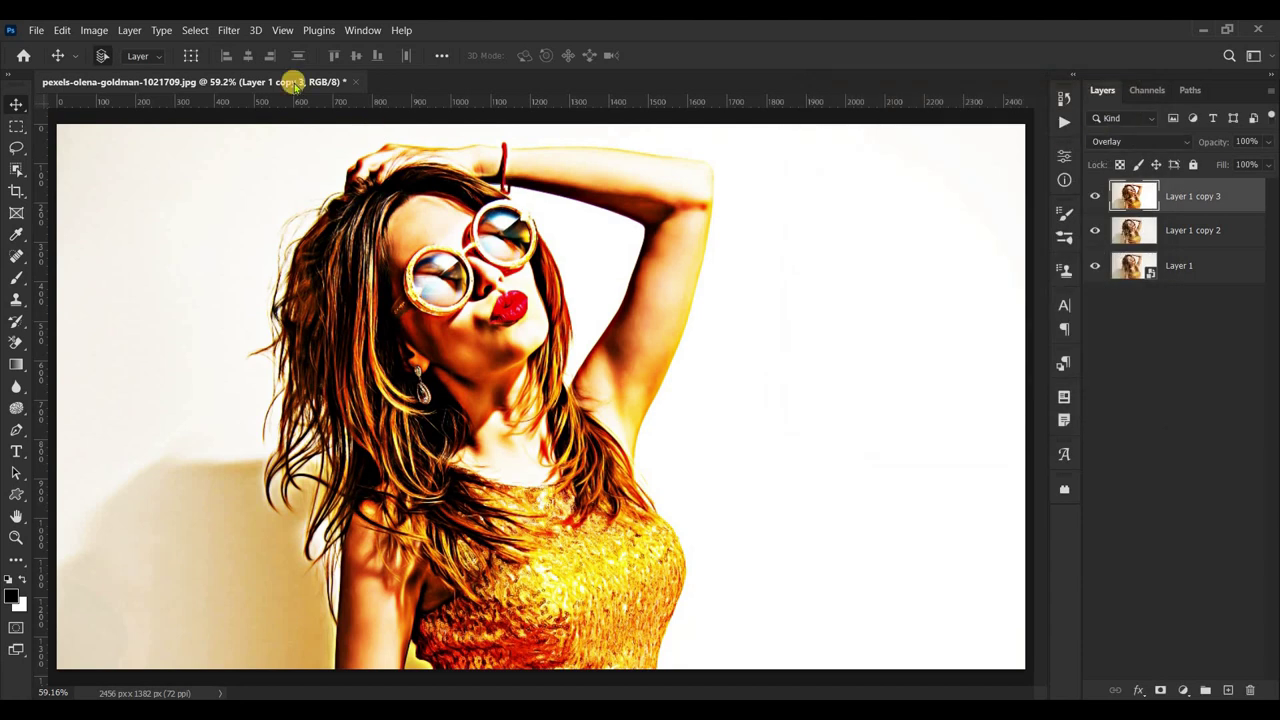
Apply a 20-pixel High Pass filter to Layer 1 copy 3
left_click(229, 30)
mouse_move(241, 368)
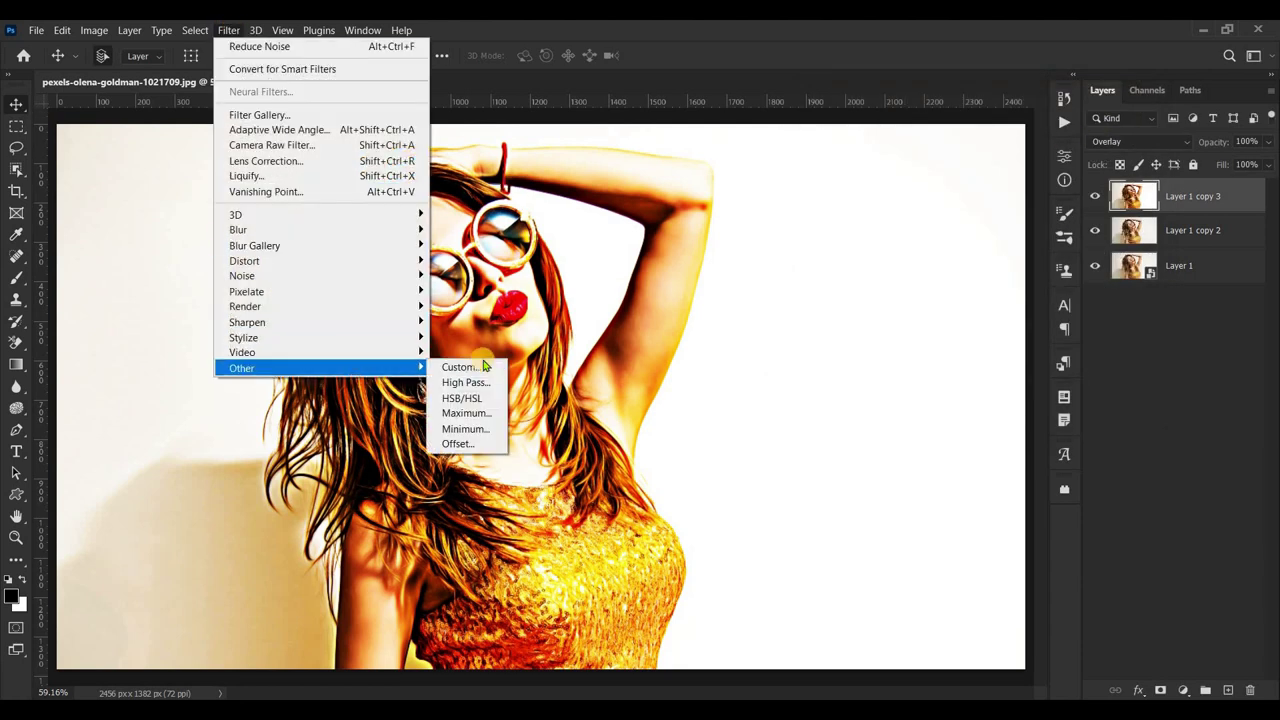
left_click(462, 382)
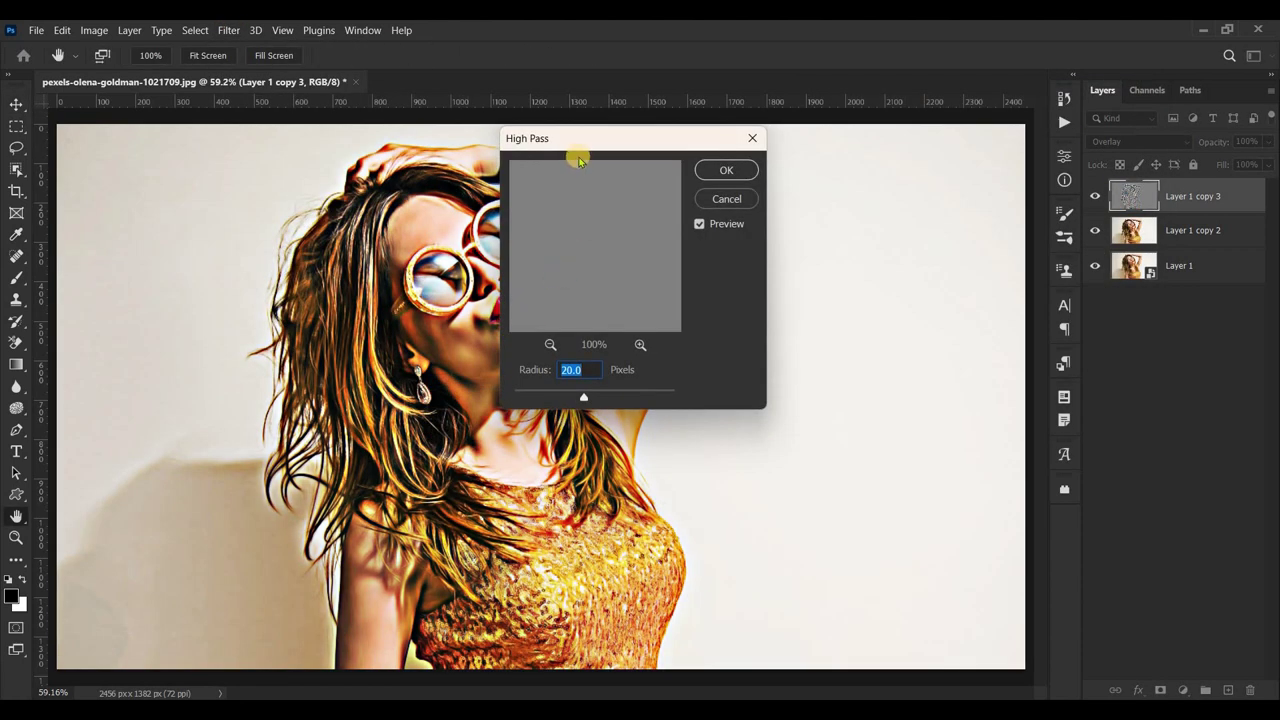
left_click(790, 369)
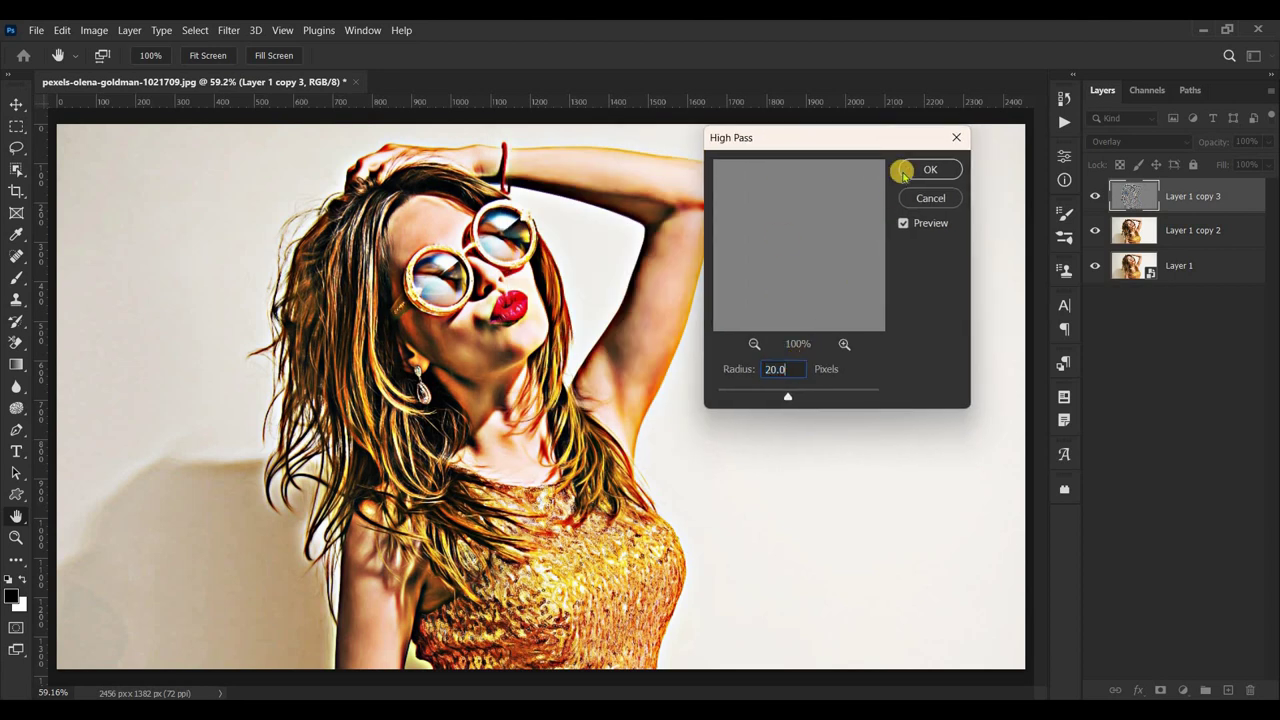
left_click(918, 170)
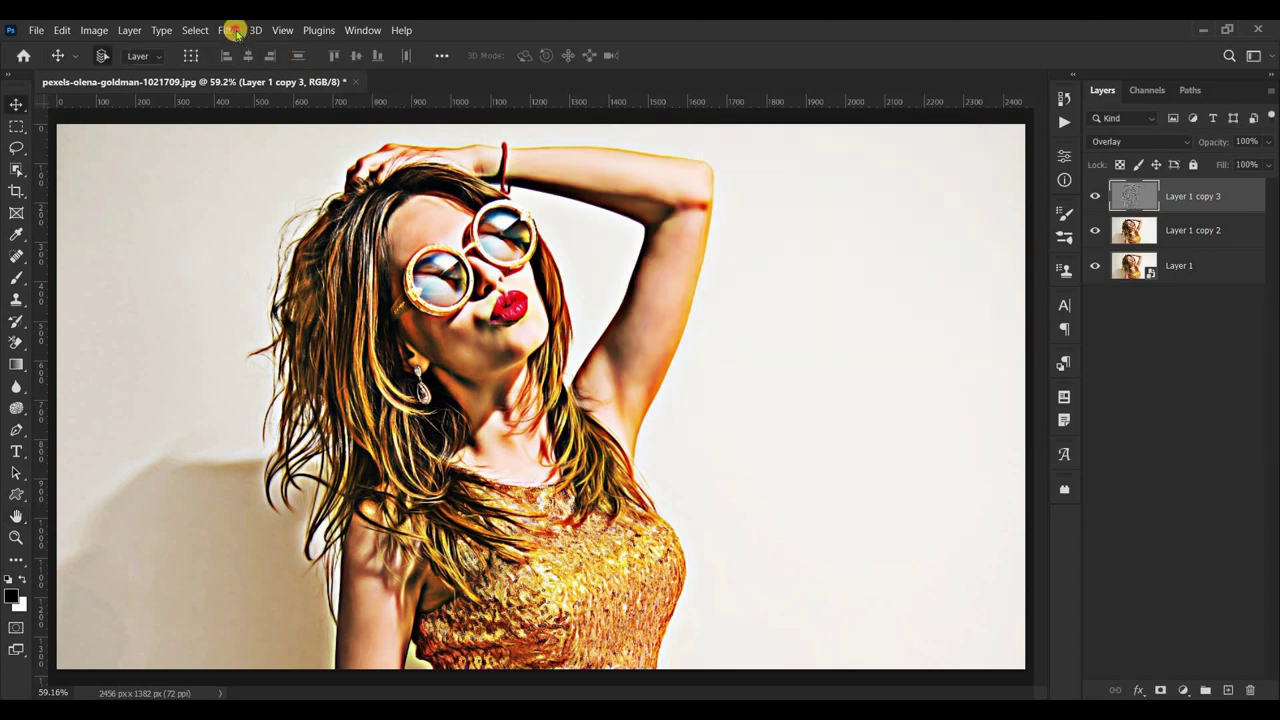
Run Reduce Noise twice on Layer 1 copy 3
left_click(229, 30)
mouse_move(242, 276)
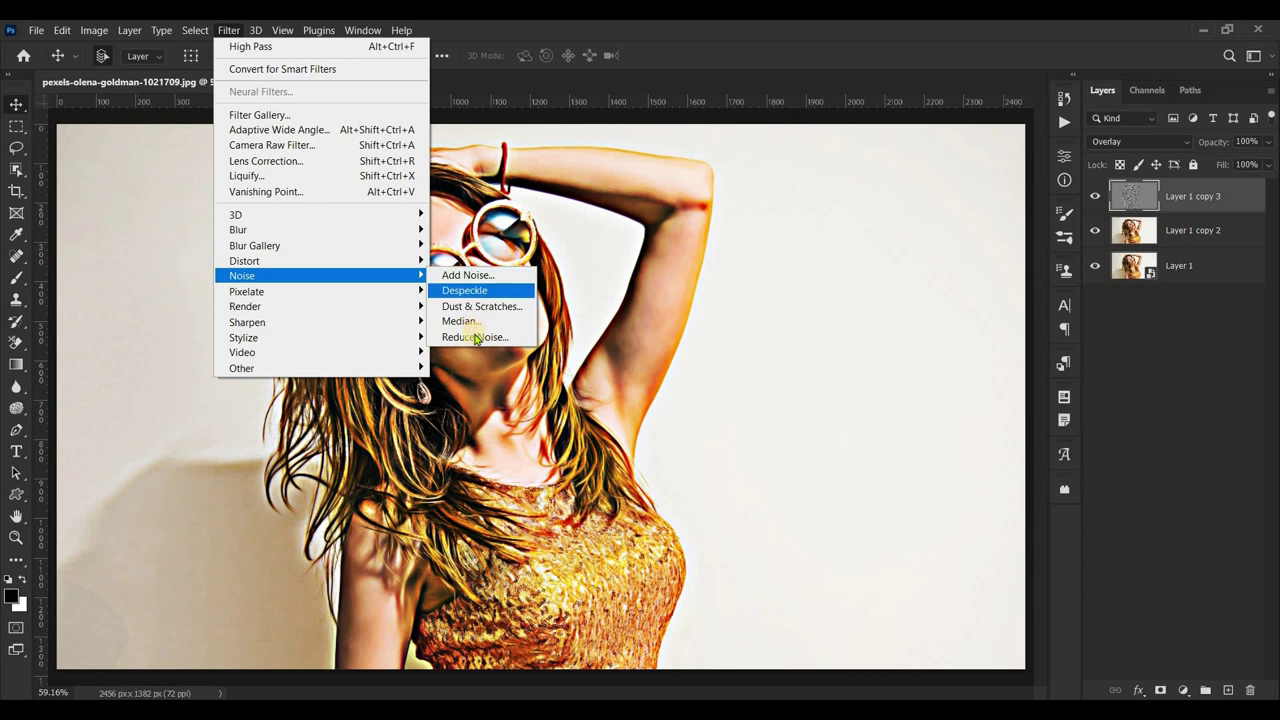
left_click(472, 337)
left_click(1097, 78)
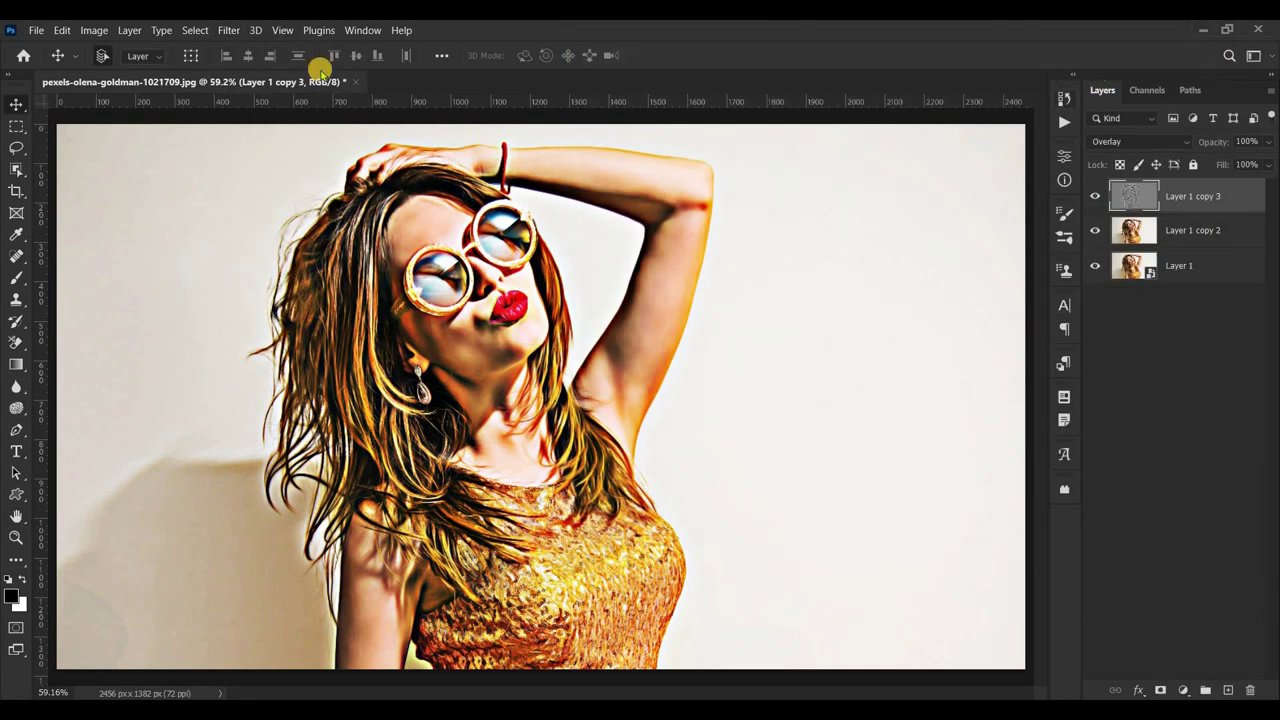
left_click(229, 30)
mouse_move(242, 276)
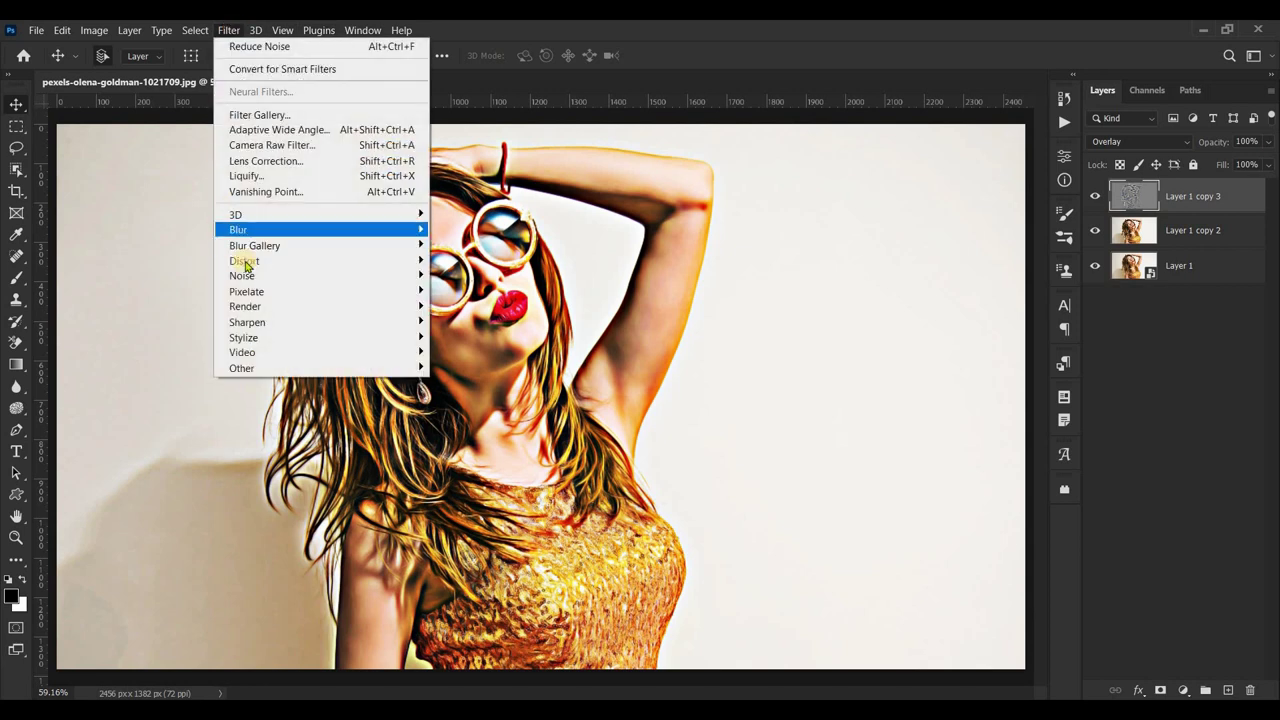
left_click(500, 337)
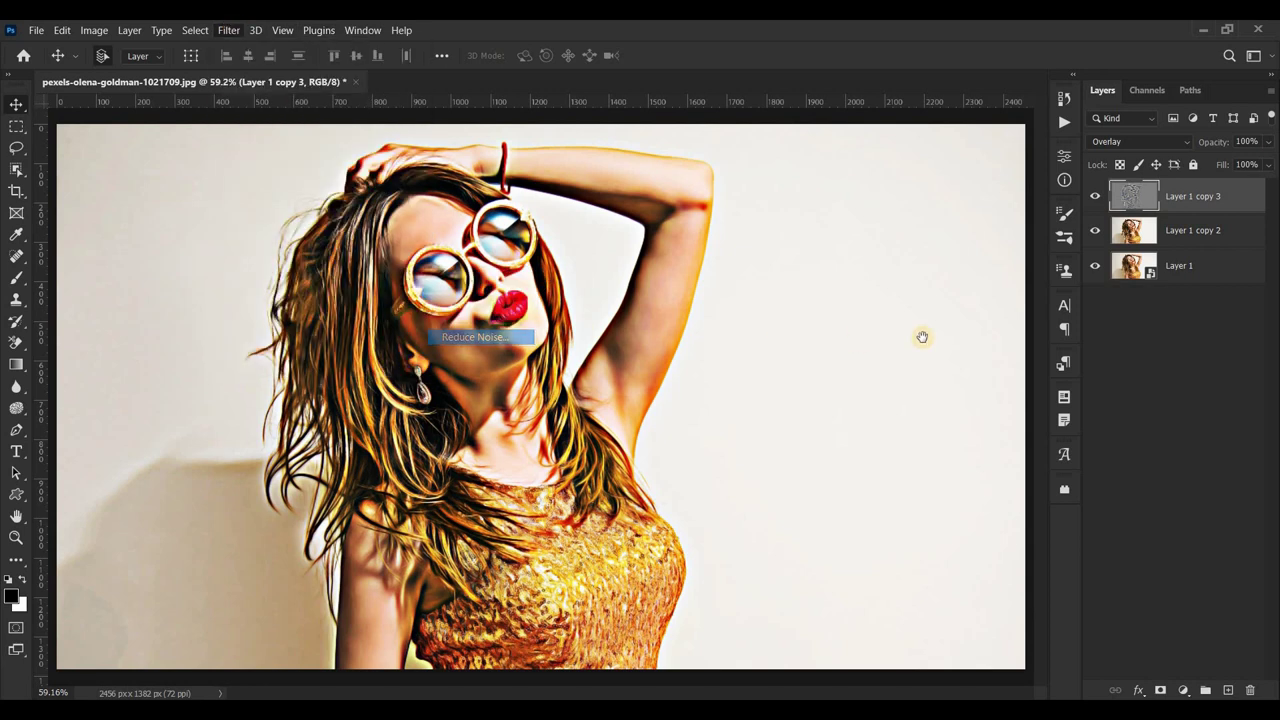
left_click(1138, 246)
left_click(1106, 78)
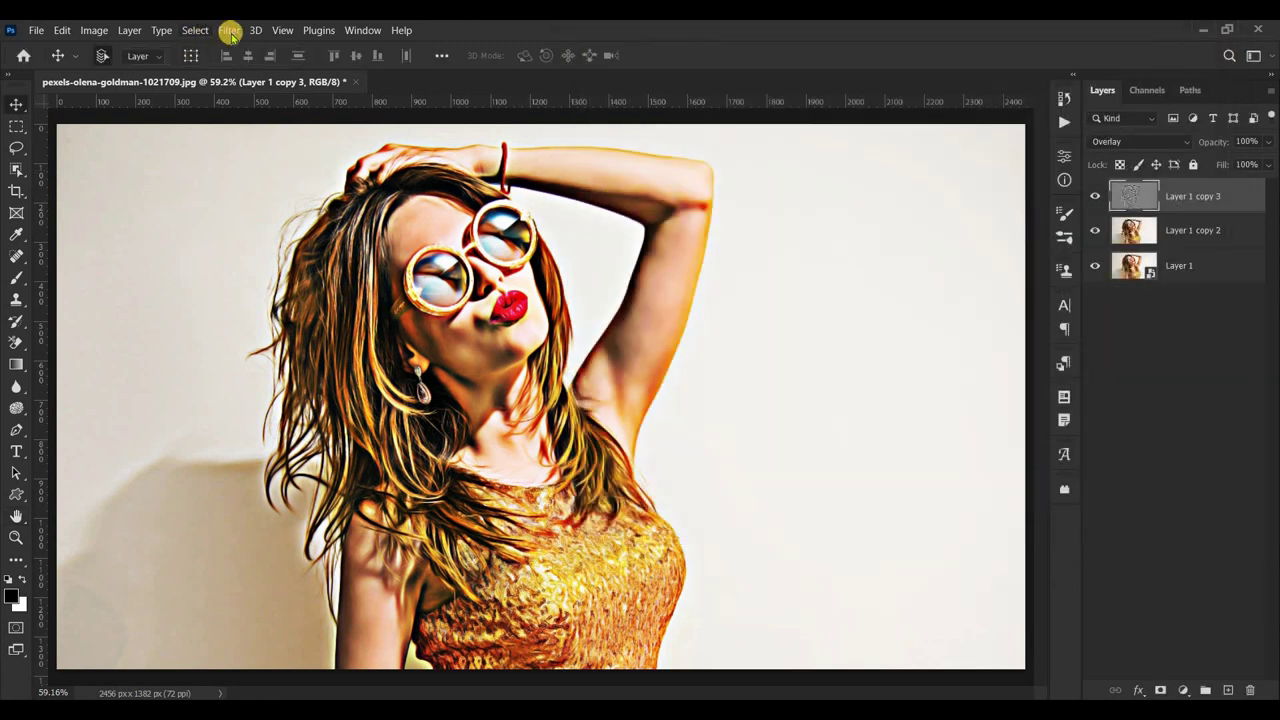
Apply Surface Blur with Radius 20 and Threshold 20
left_click(228, 30)
mouse_move(245, 230)
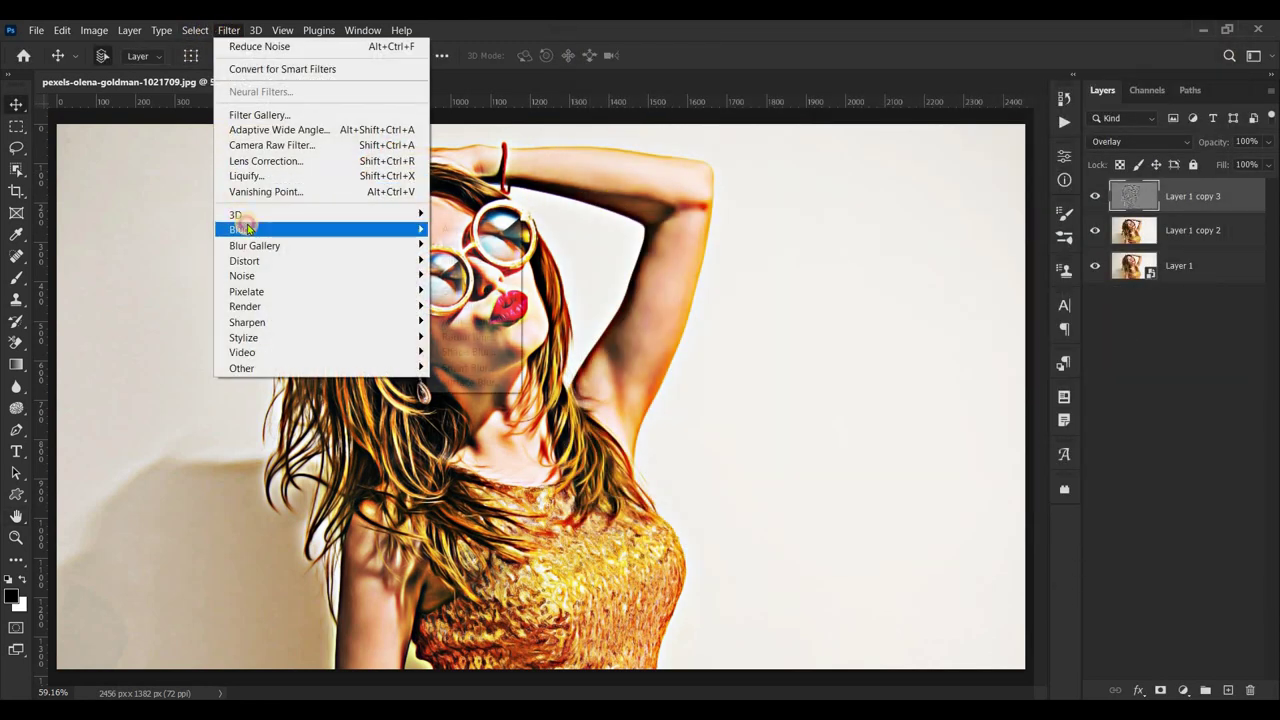
left_click(470, 382)
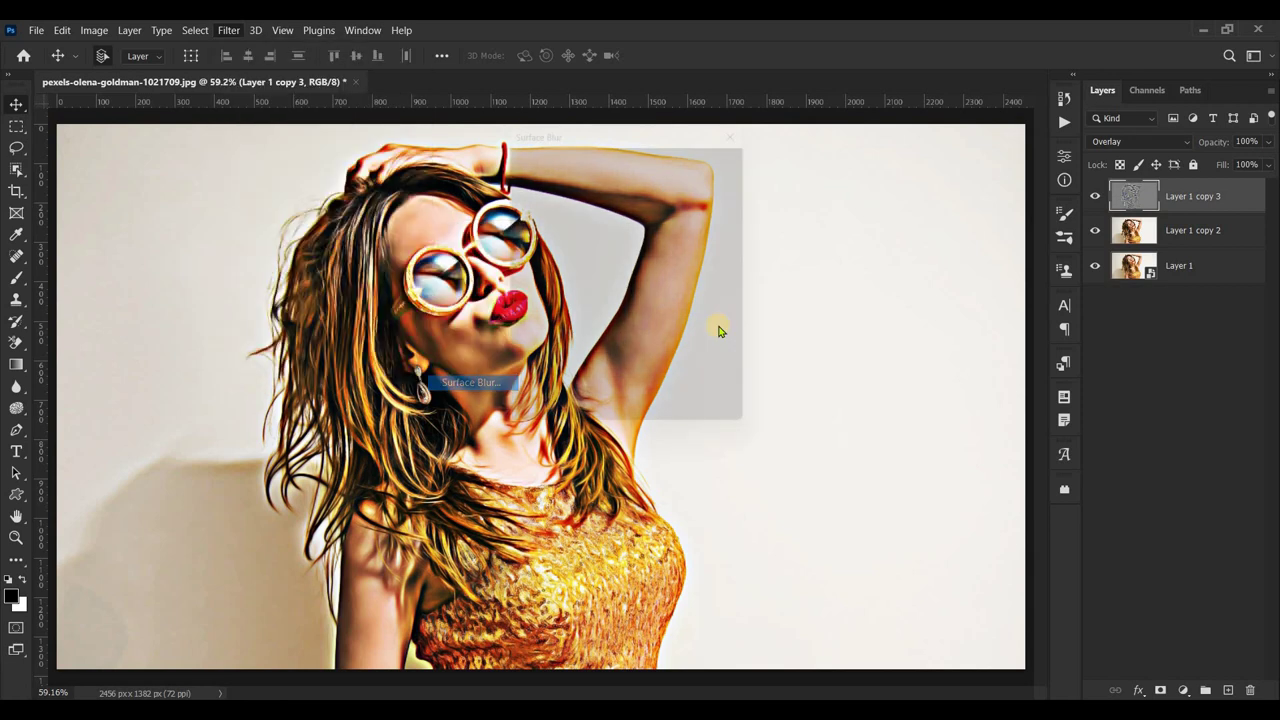
left_click_drag(720, 122, 901, 113)
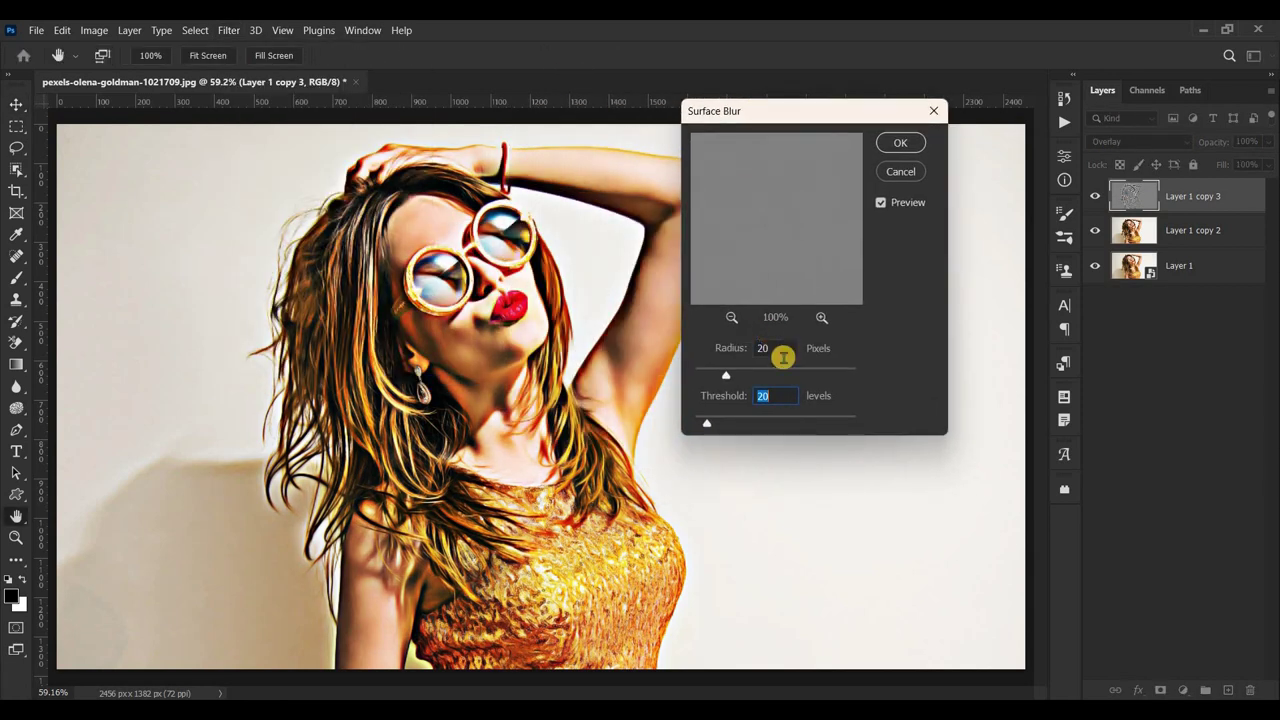
left_click(780, 346)
left_click(782, 396)
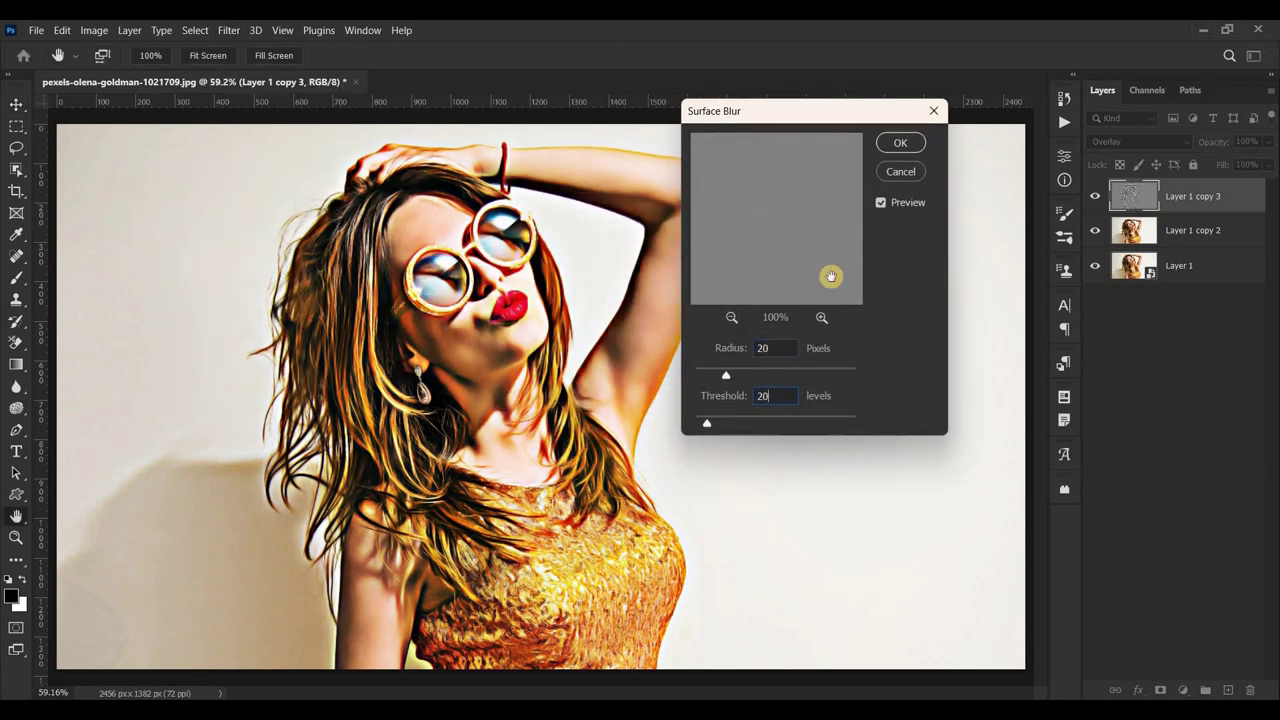
left_click(897, 143)
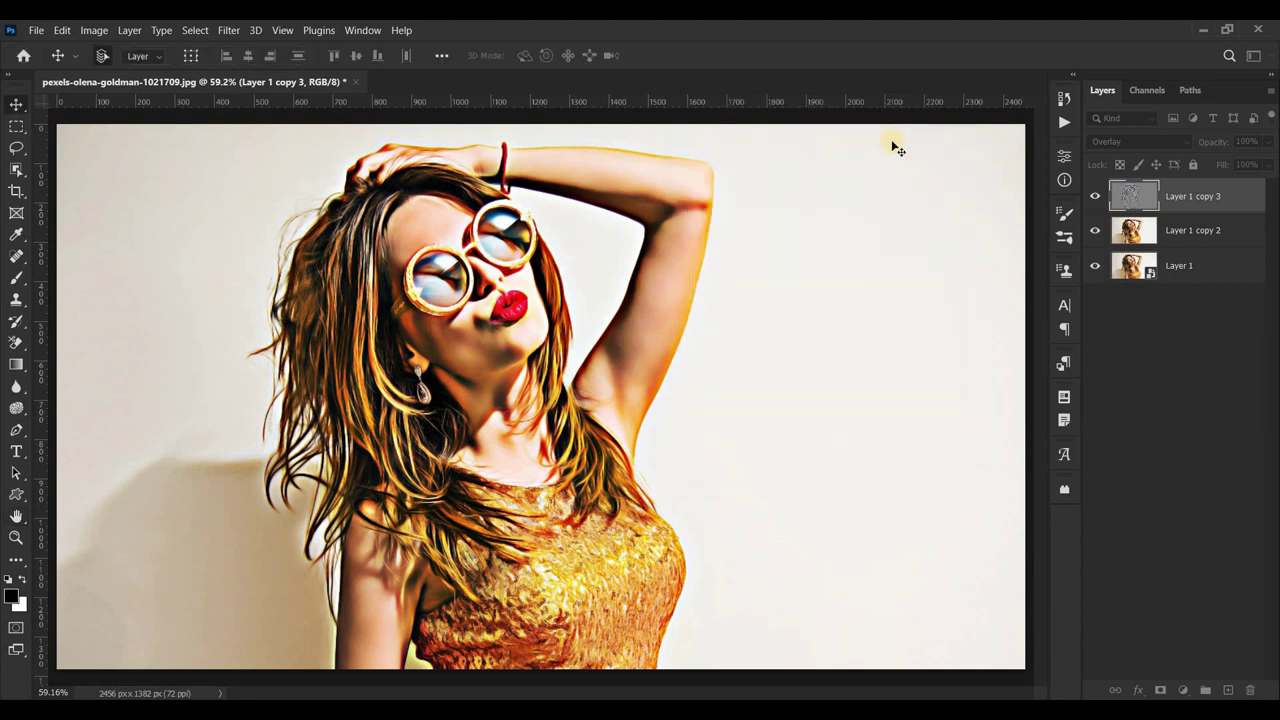
Merge Layer 1 copy 3 with Layer 1 copy 2
left_click(1207, 233, "shift")
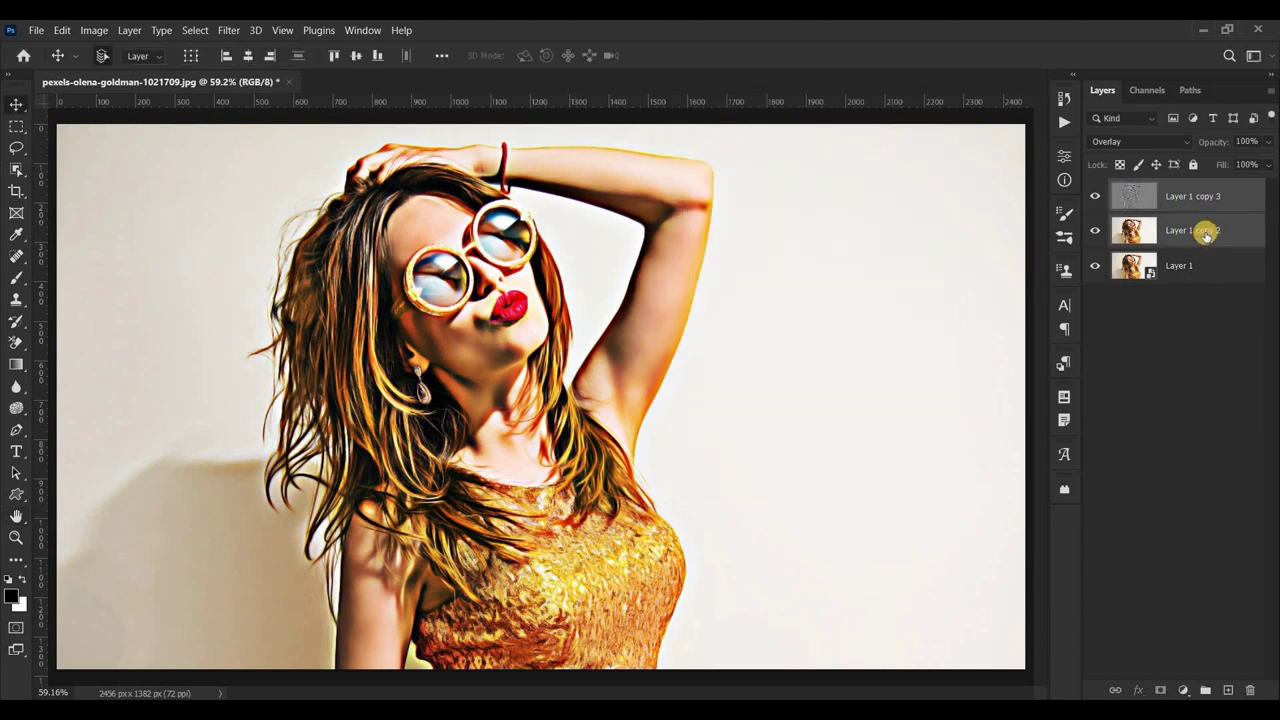
right_click(1203, 237)
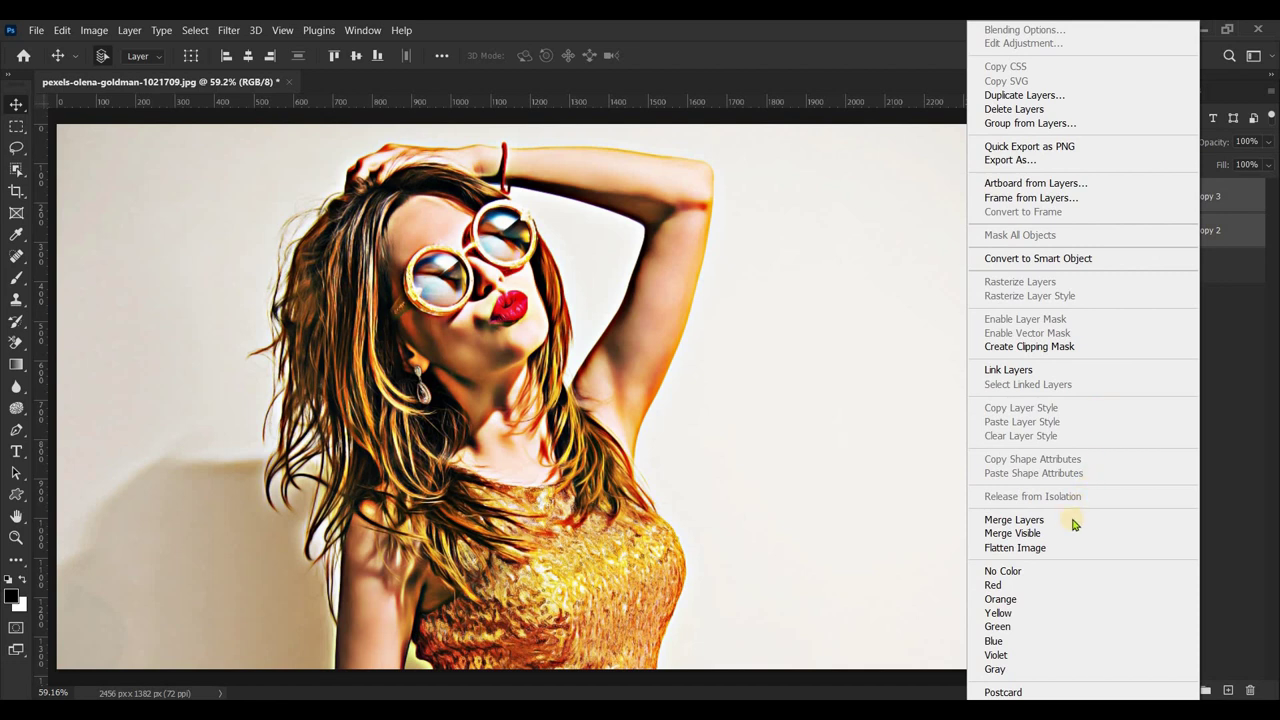
left_click(1092, 519)
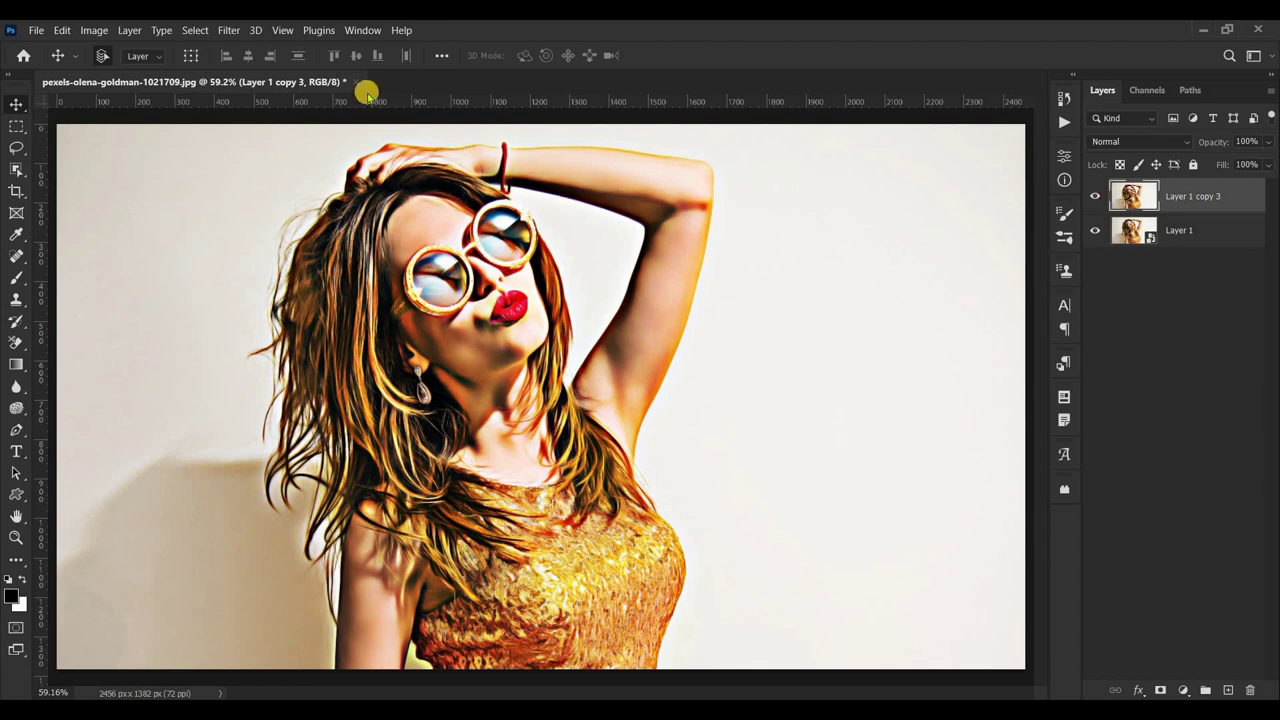
Apply Poster Edges from the Filter Gallery: thickness 10, intensity 0, posterization 6
left_click(228, 30)
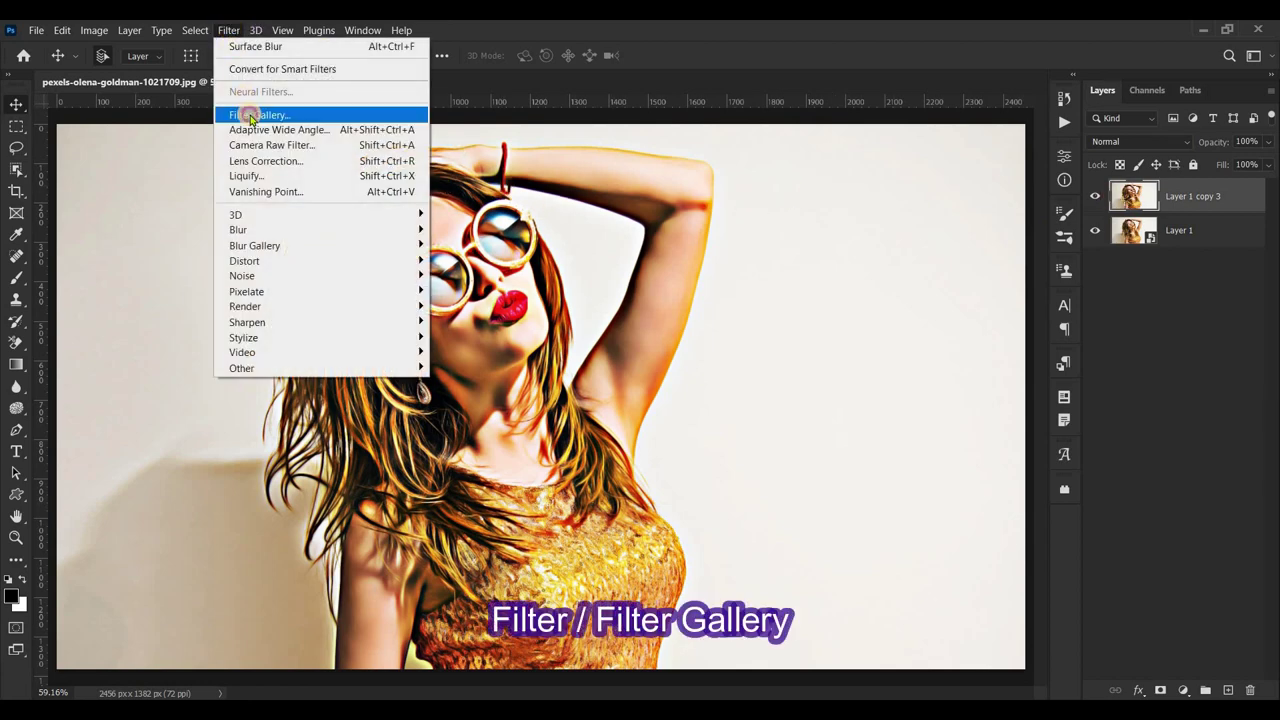
left_click(249, 114)
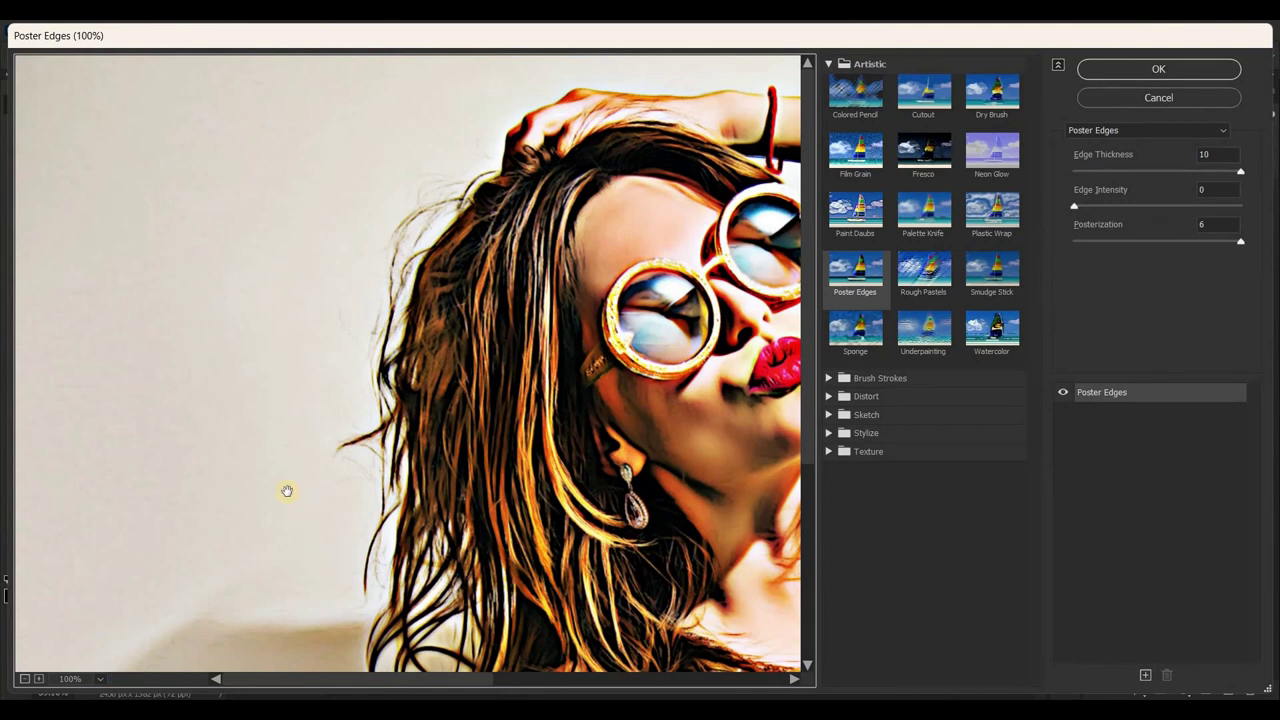
left_click_drag(305, 681, 423, 680)
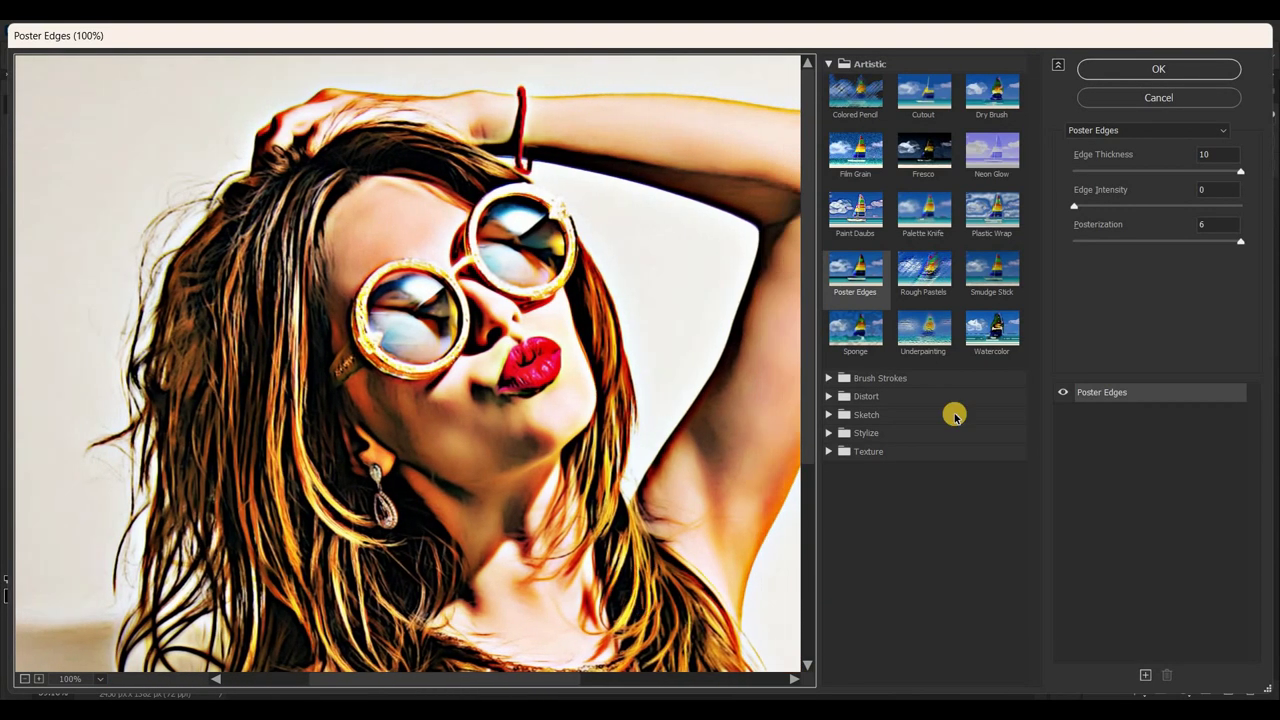
left_click(873, 258)
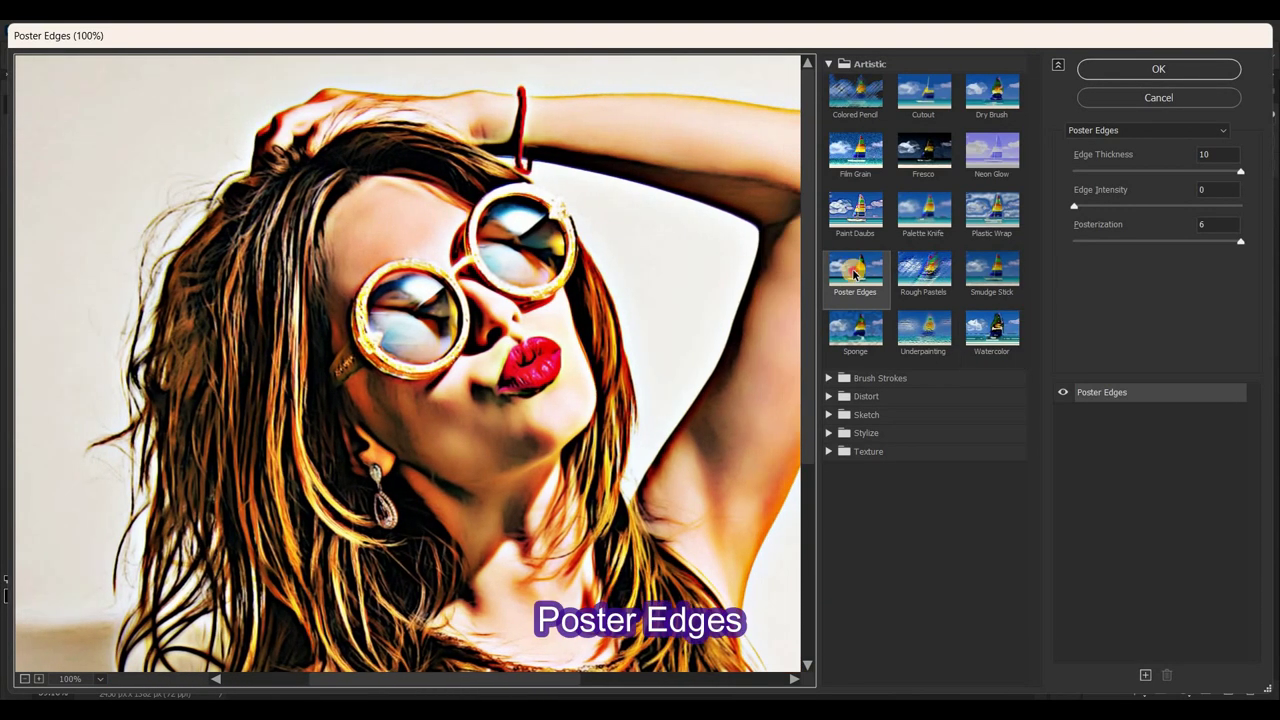
left_click(1222, 155)
left_click(1220, 204)
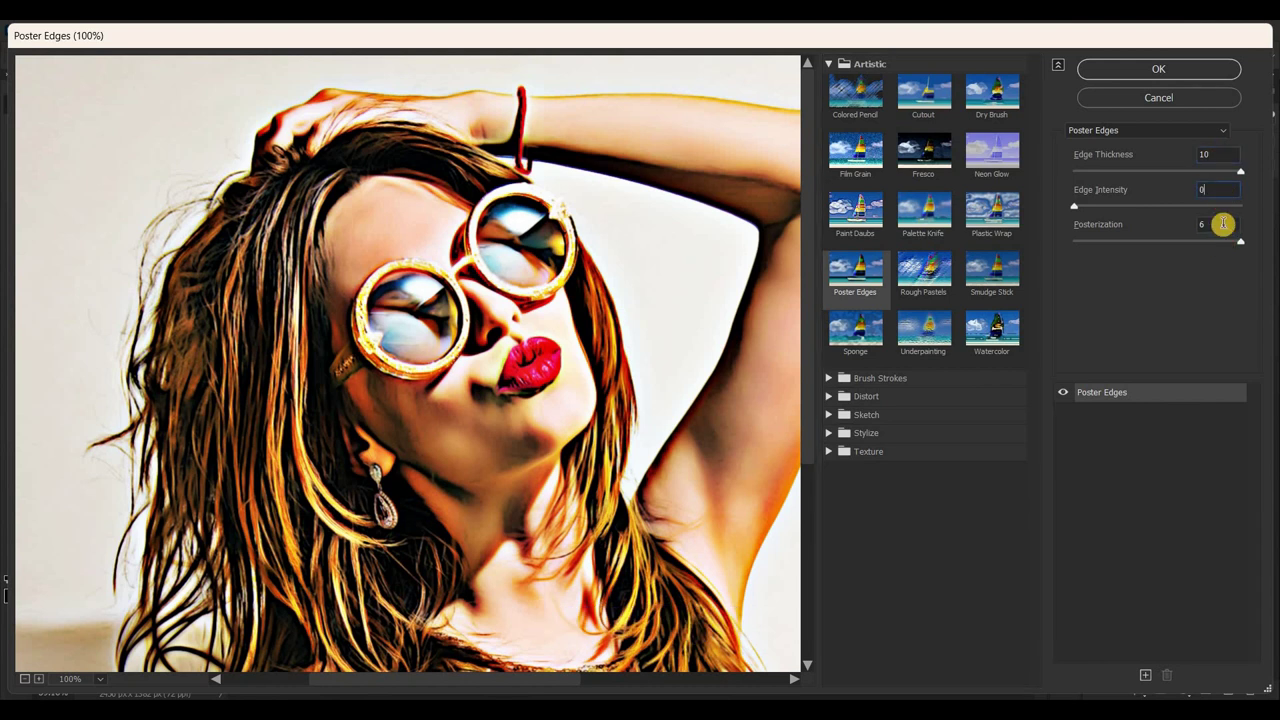
left_click(1222, 223)
left_click(1178, 69)
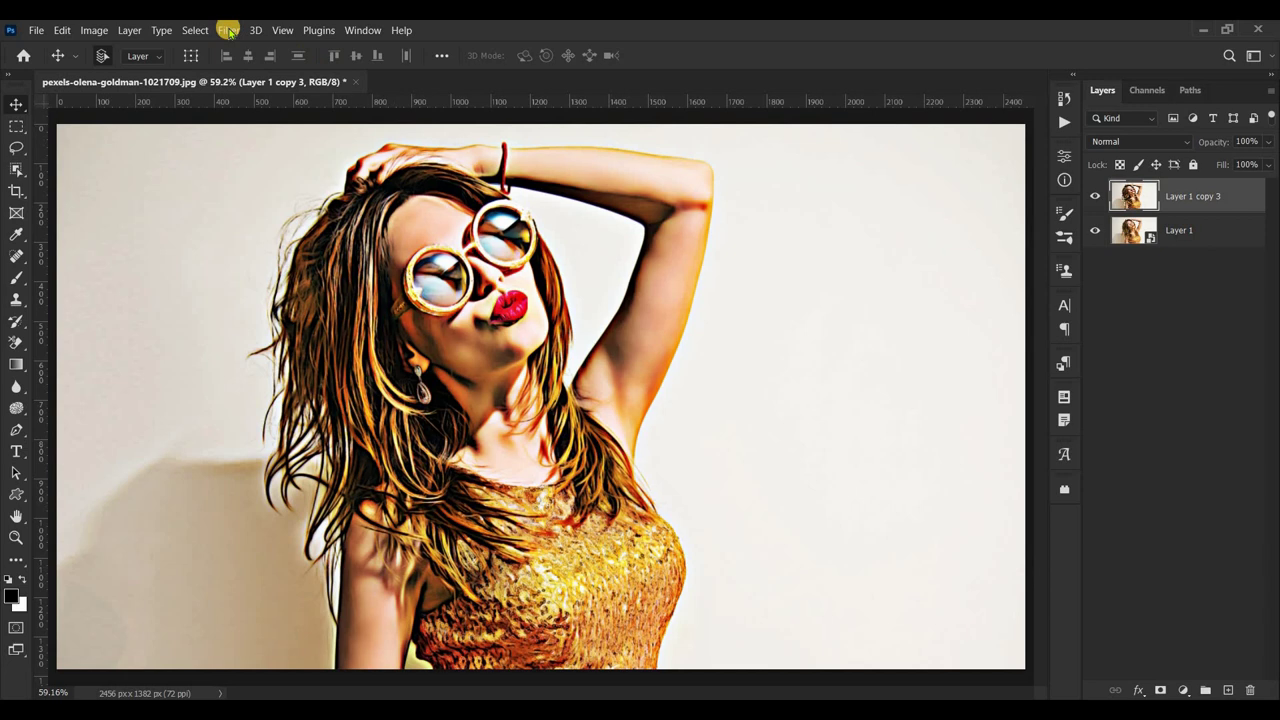
Apply Reduce Noise twice at strength 10
left_click(228, 30)
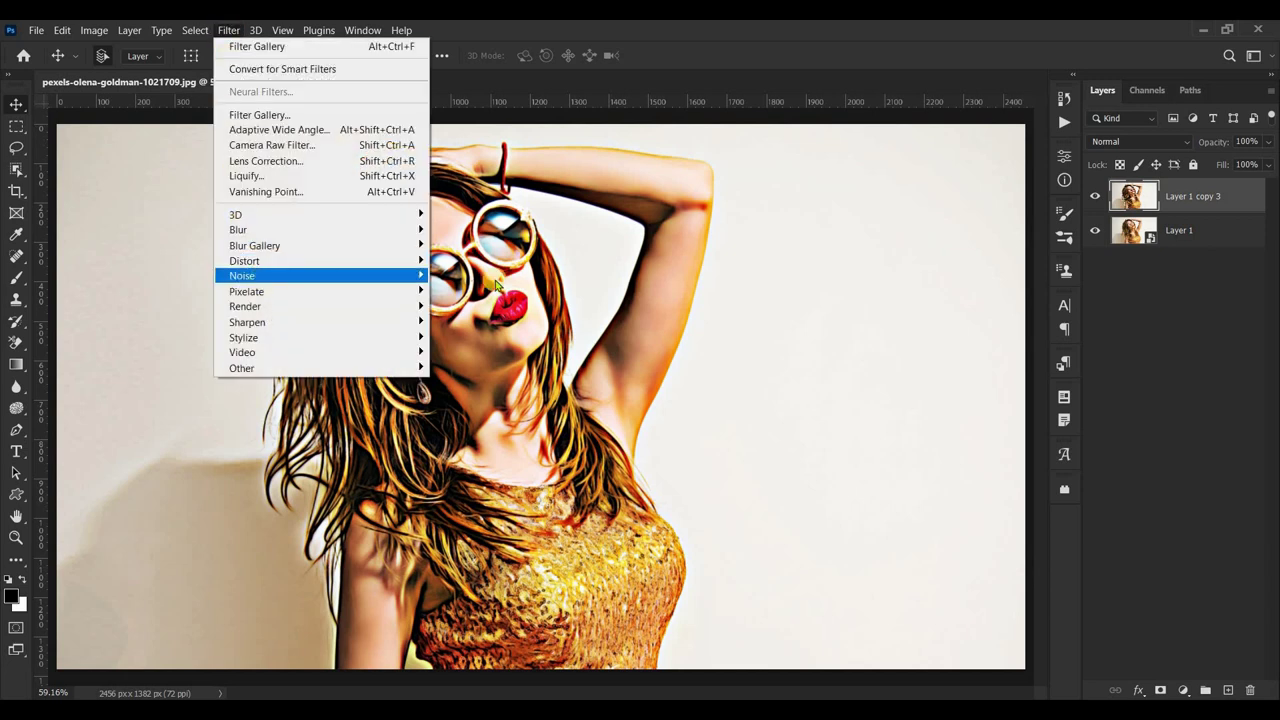
mouse_move(320, 275)
left_click(500, 337)
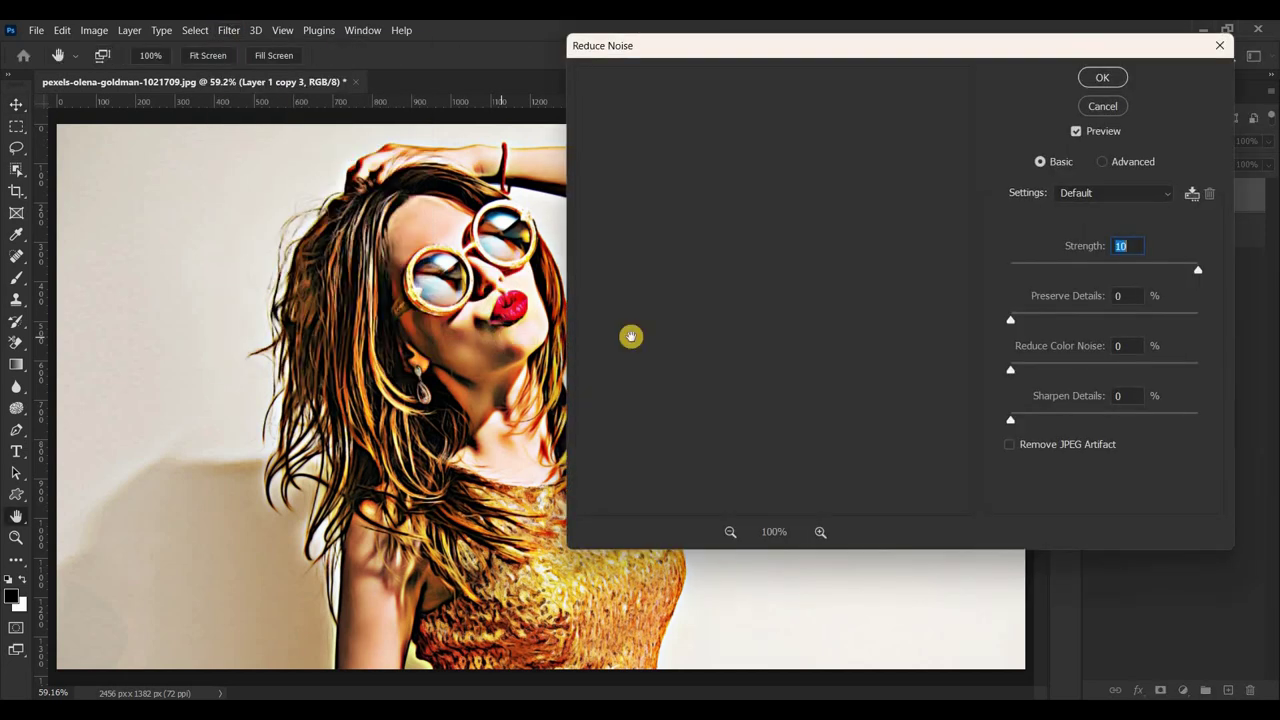
left_click(1102, 80)
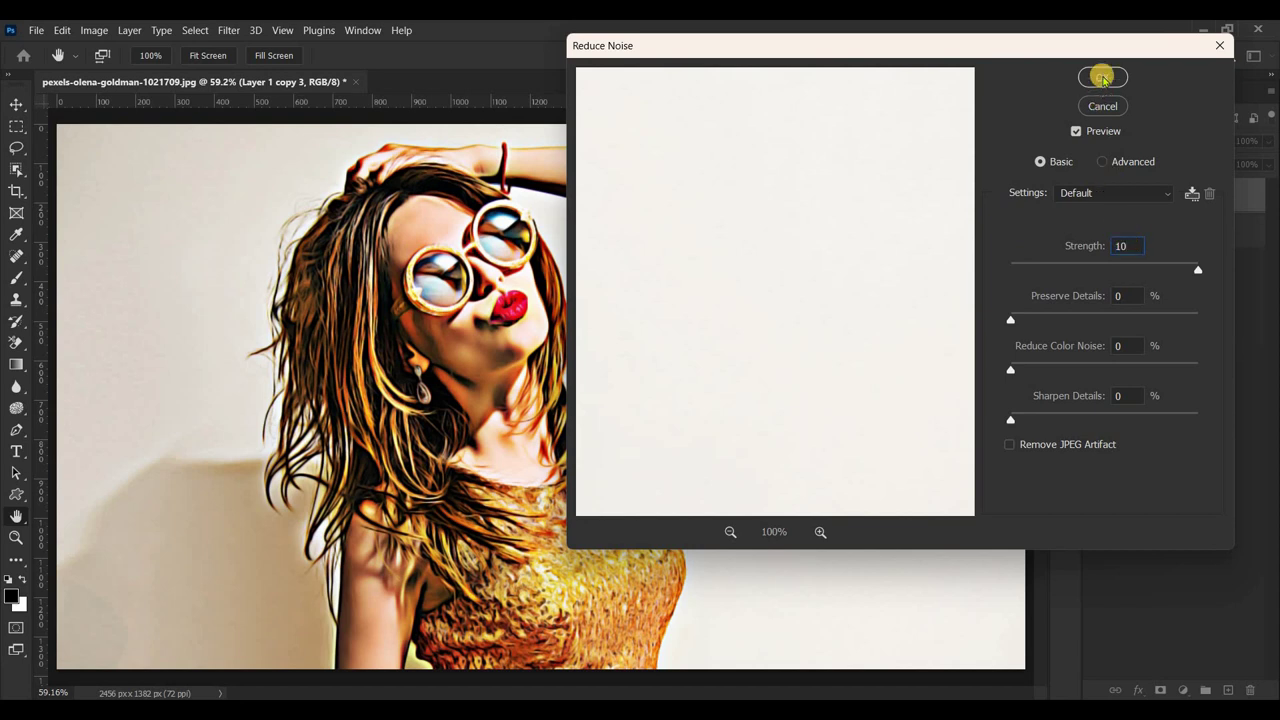
left_click(227, 31)
mouse_move(242, 276)
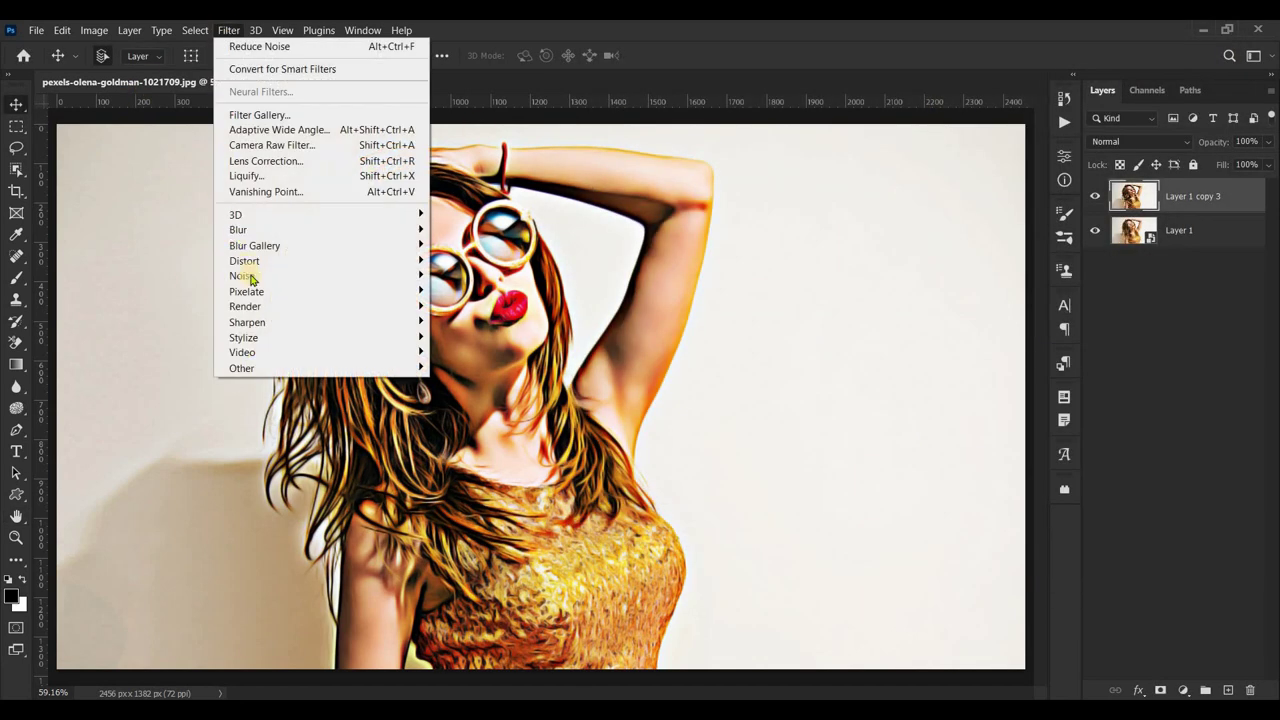
left_click(490, 337)
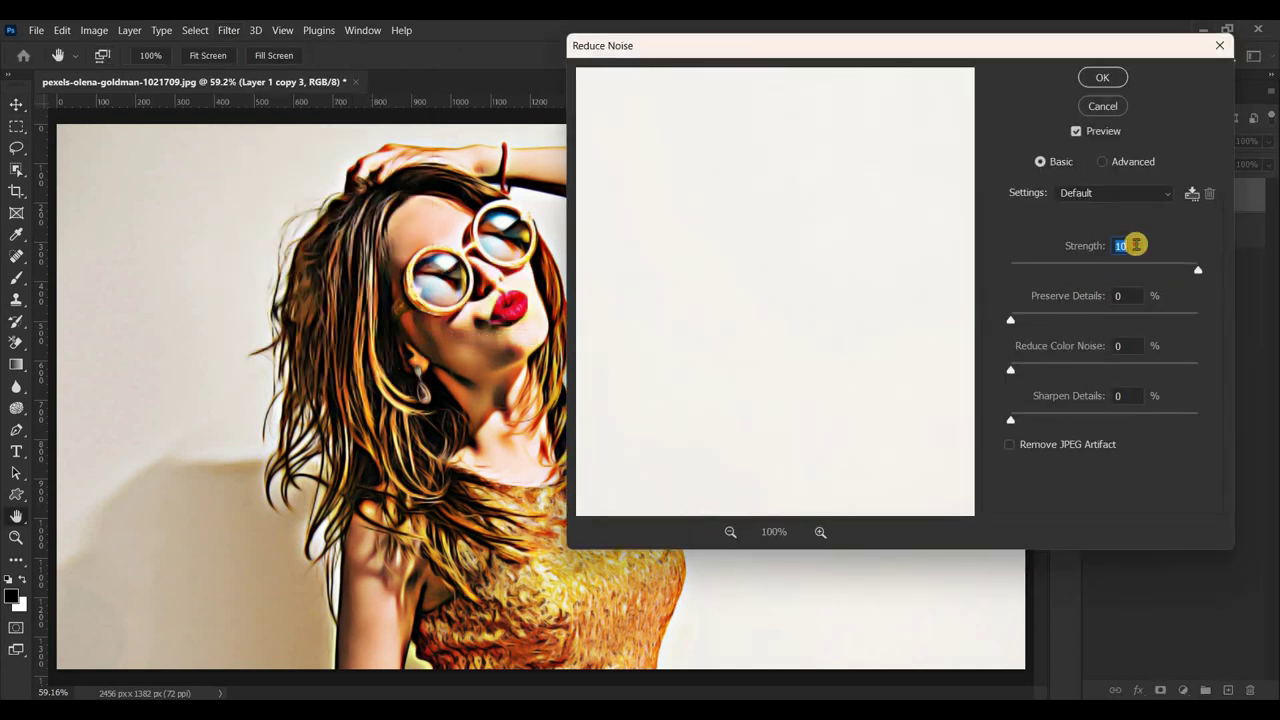
left_click(1130, 245)
left_click(1104, 78)
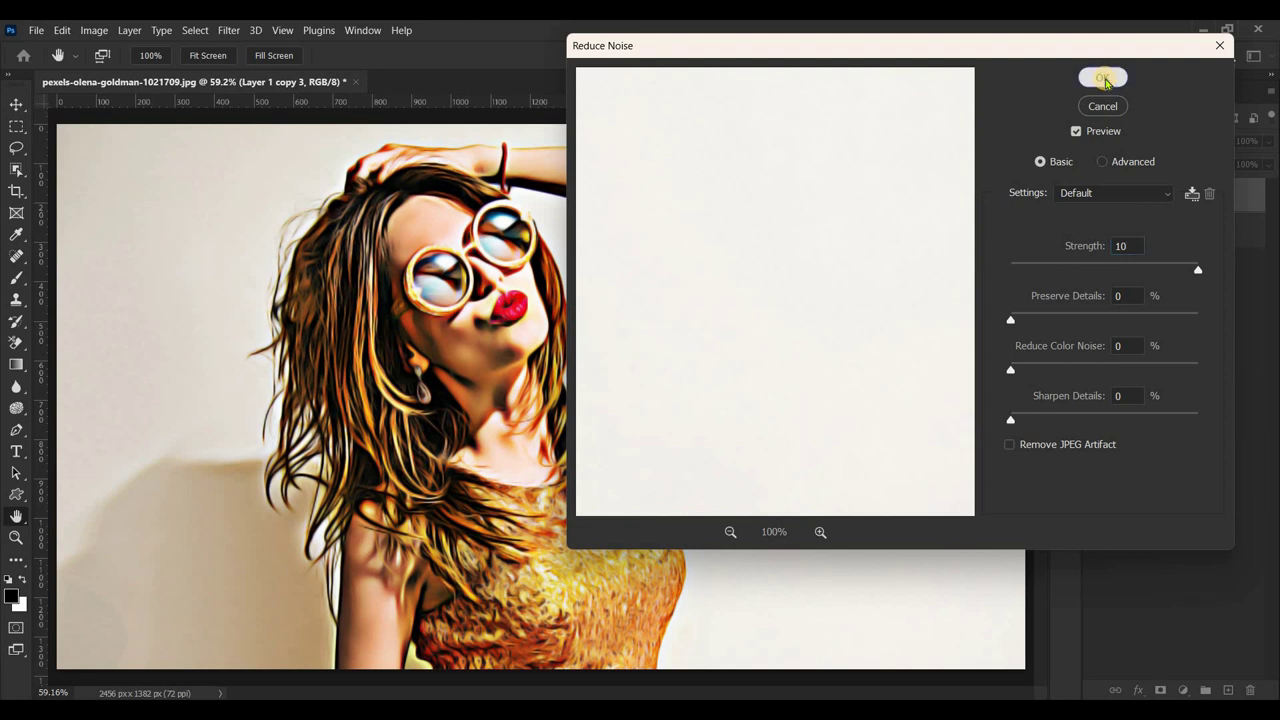
Apply Surface Blur with Radius 20 and Threshold 20
left_click(231, 33)
mouse_move(238, 229)
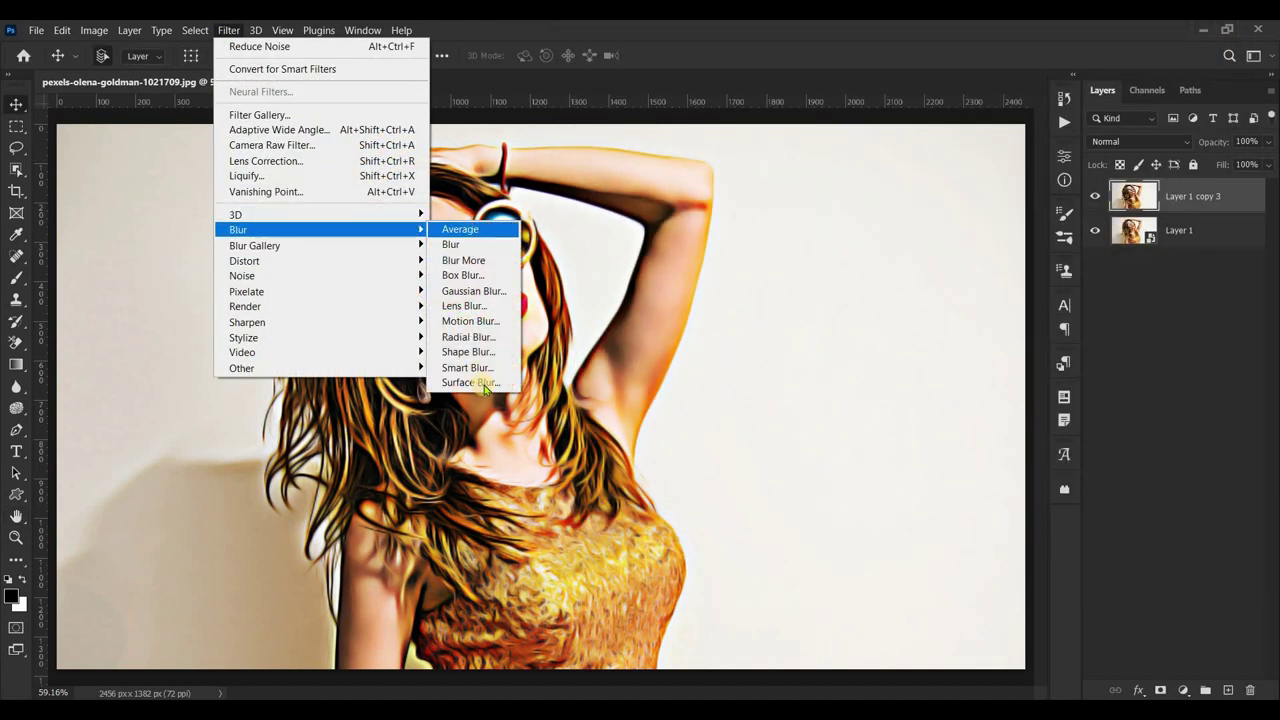
left_click(468, 382)
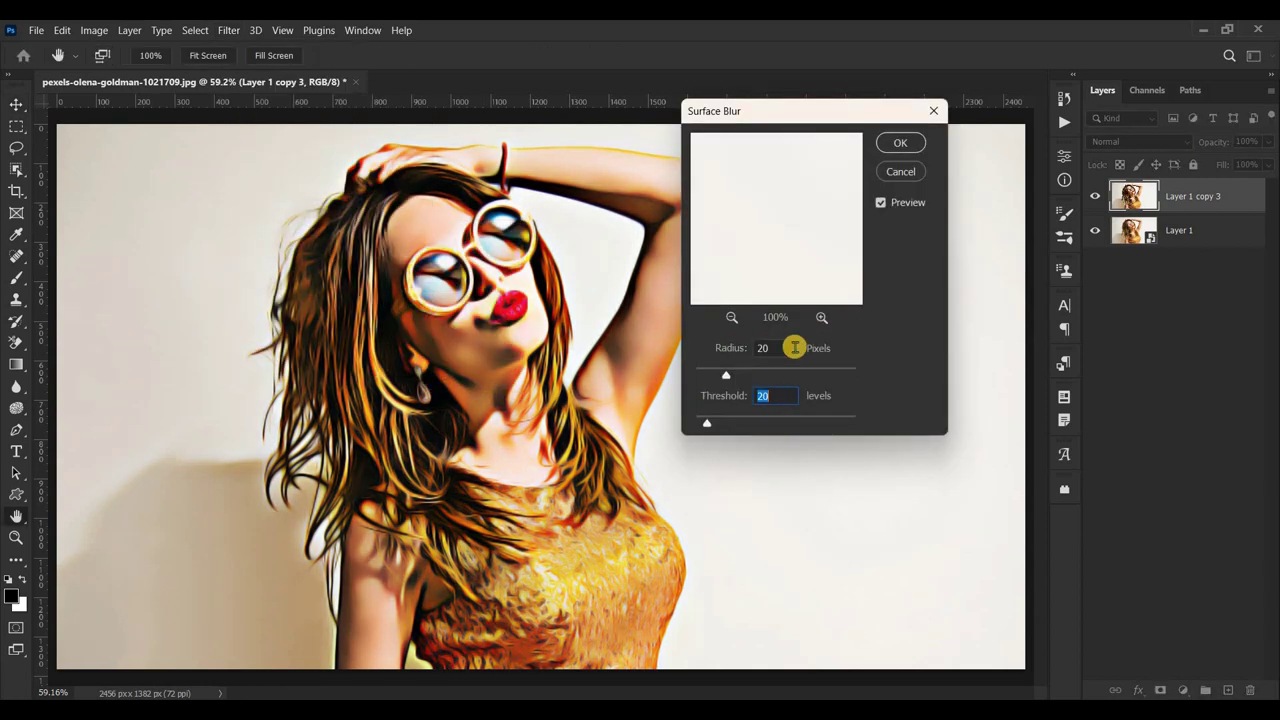
left_click(783, 395)
left_click(895, 142)
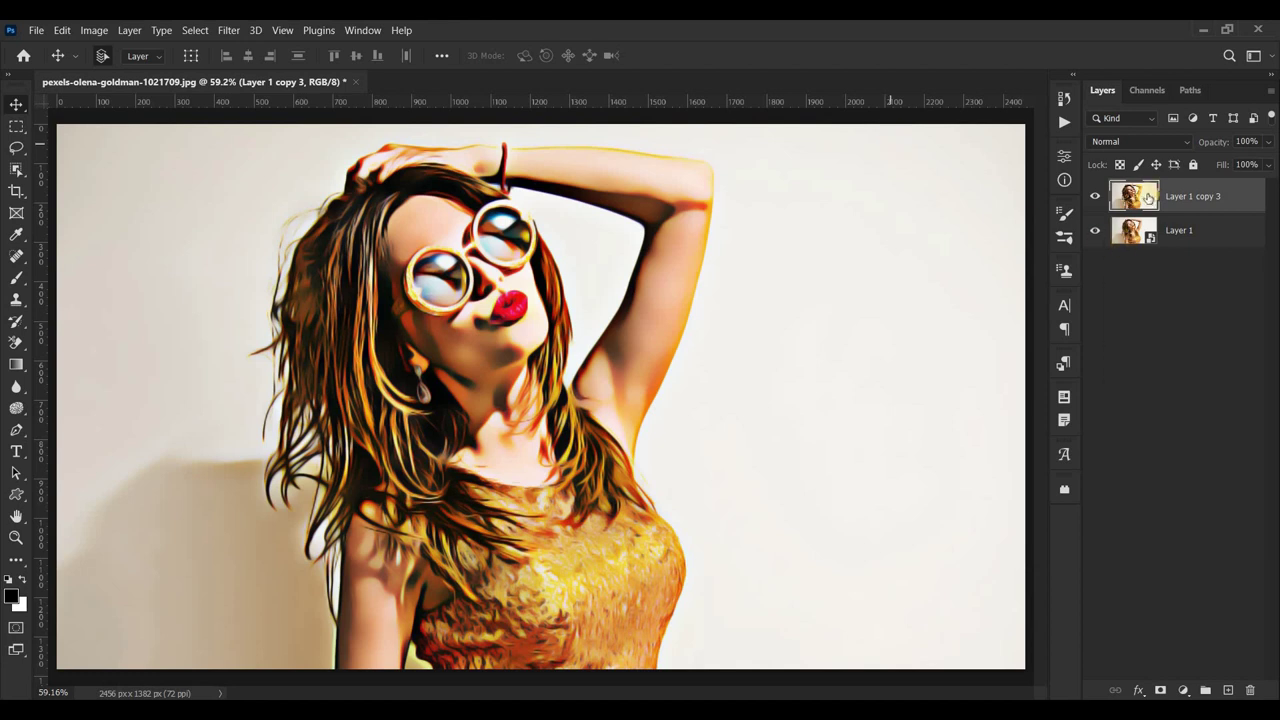
Duplicate Layer 1 copy 3 into a new top layer
left_click(1186, 200)
right_click(1188, 199)
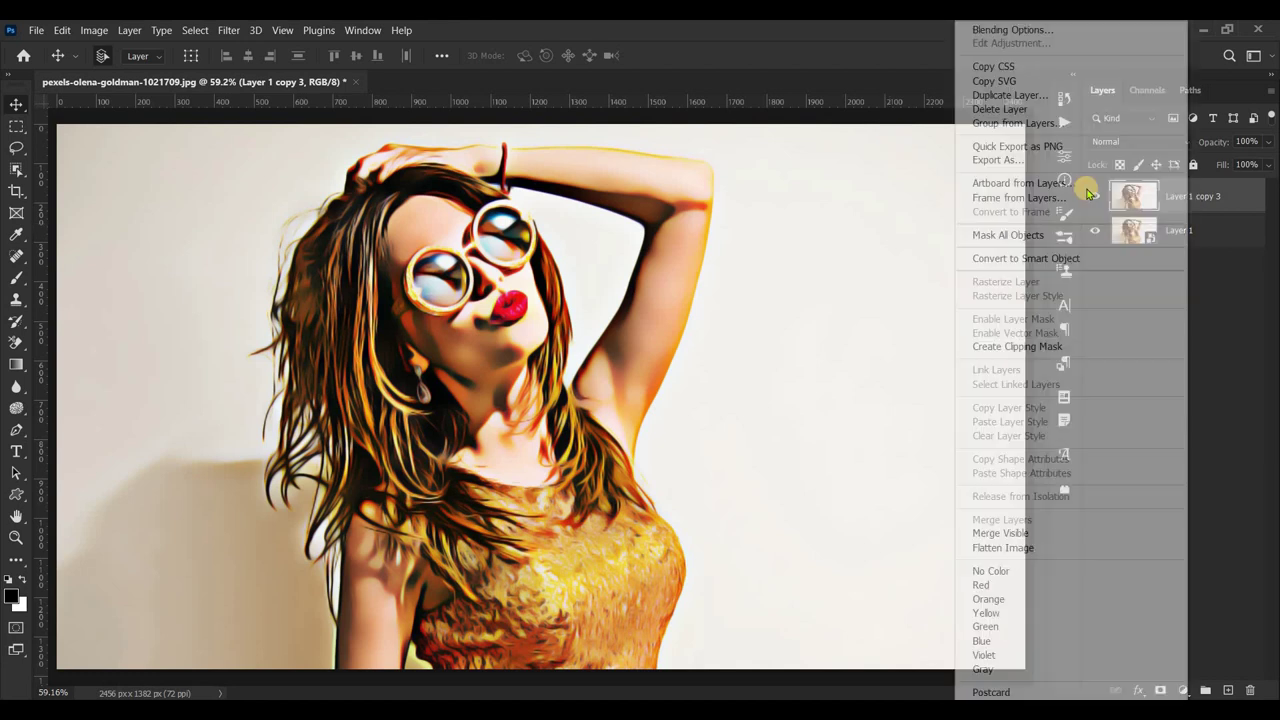
left_click(1008, 96)
left_click(778, 205)
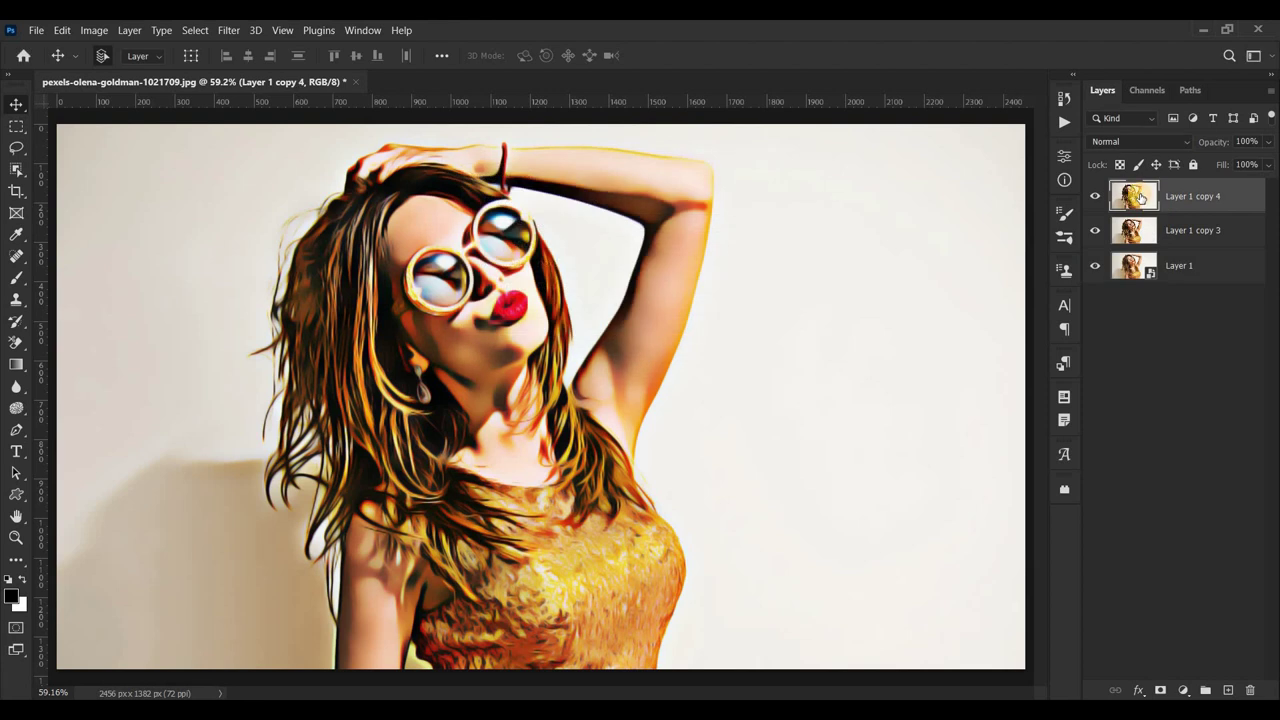
Apply Color Halftone with a maximum radius of 8 to the new copy
left_click(228, 31)
mouse_move(244, 261)
left_click(470, 290)
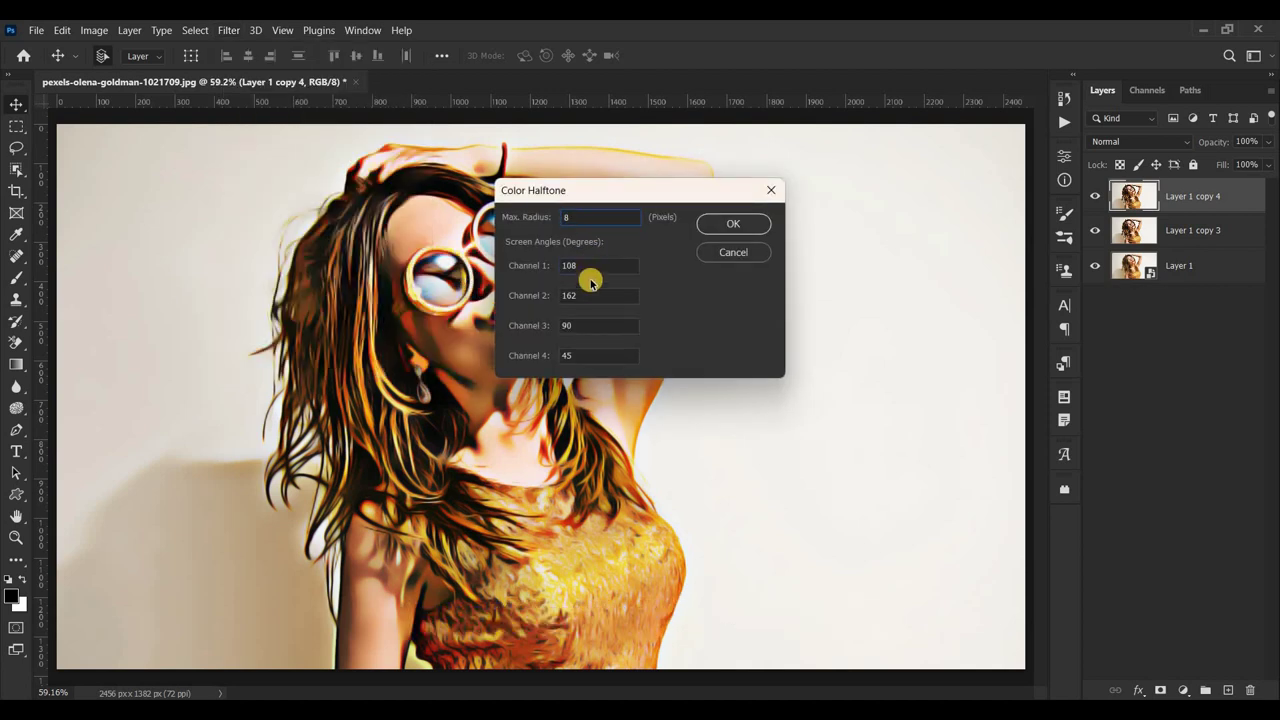
left_click(594, 295)
left_click(591, 328)
left_click(598, 357)
left_click(732, 226)
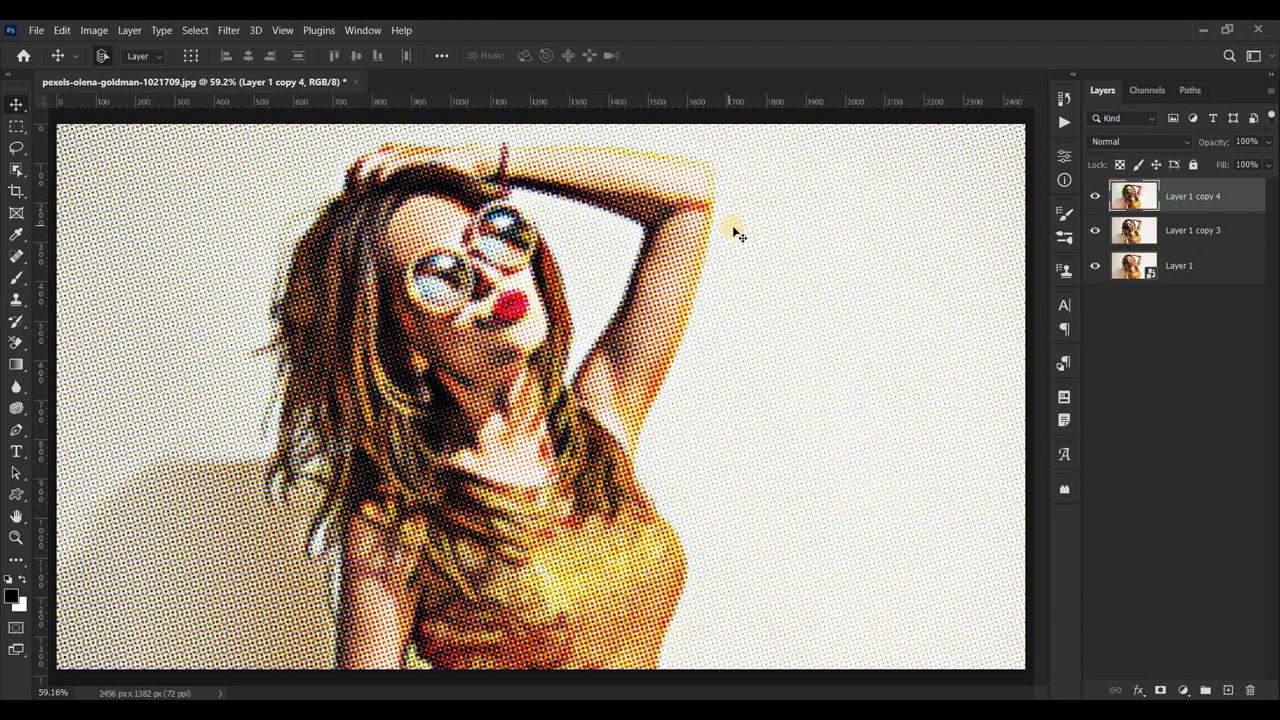
left_click(1139, 141)
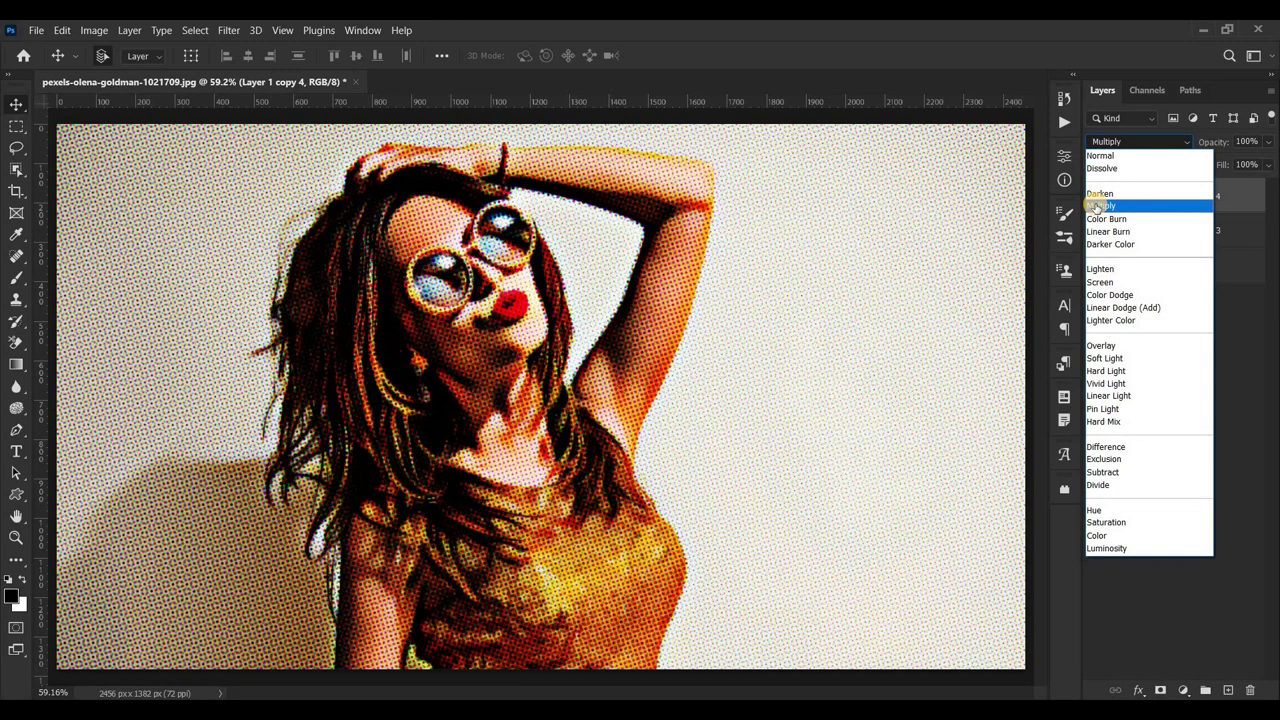
Set the halftone copy to Multiply at 50% opacity and add an empty layer above it
left_click(1100, 206)
left_click(1268, 142)
left_click_drag(1265, 163, 1224, 165)
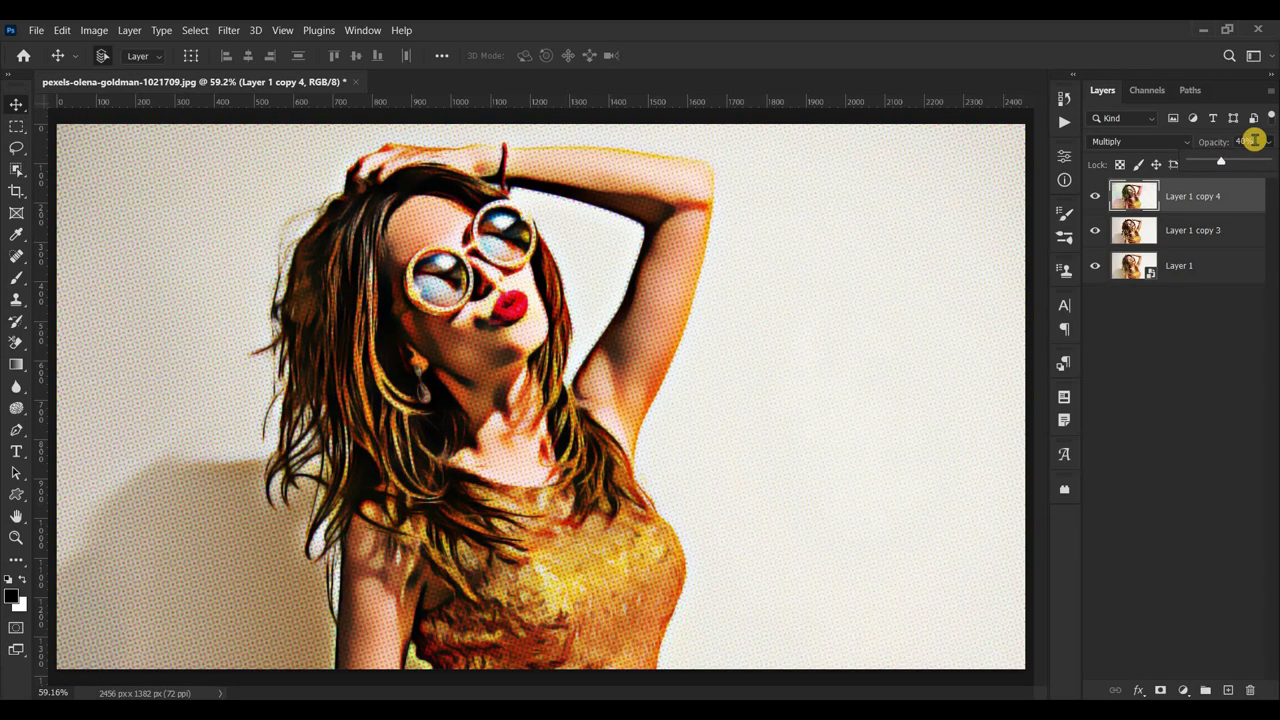
left_click(1254, 140)
type("50")
left_click(1176, 191)
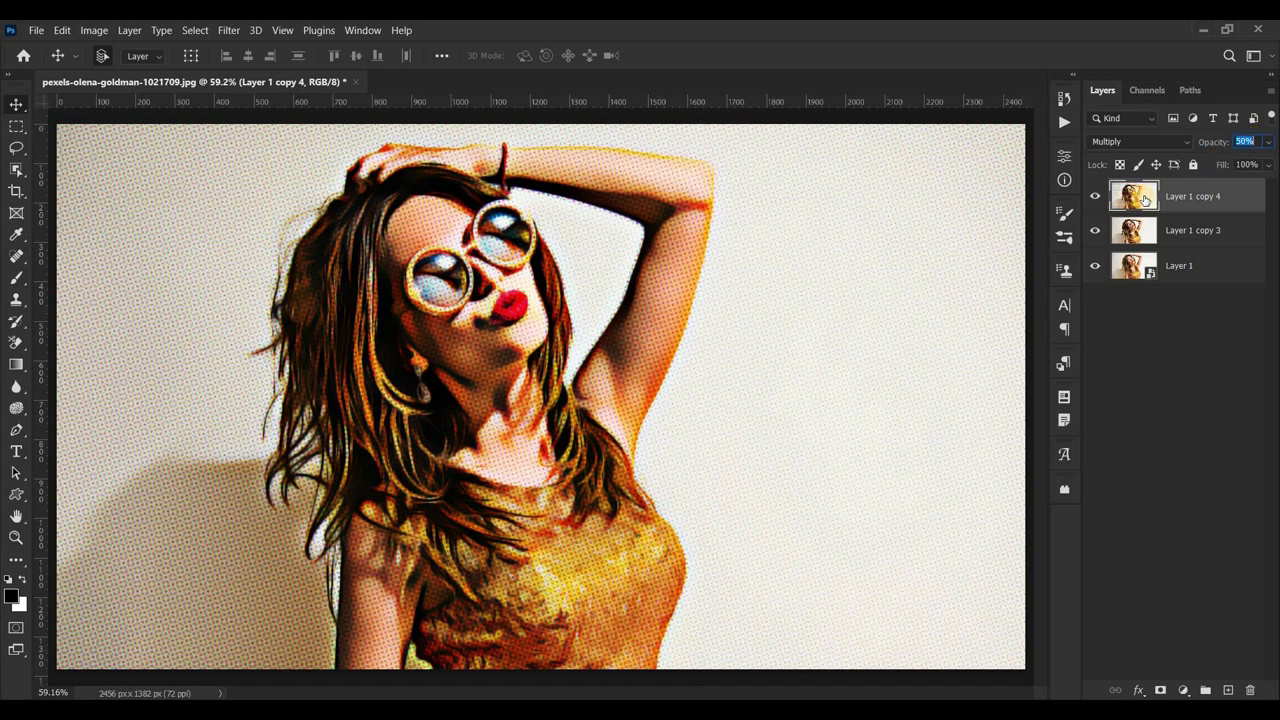
left_click(1228, 690)
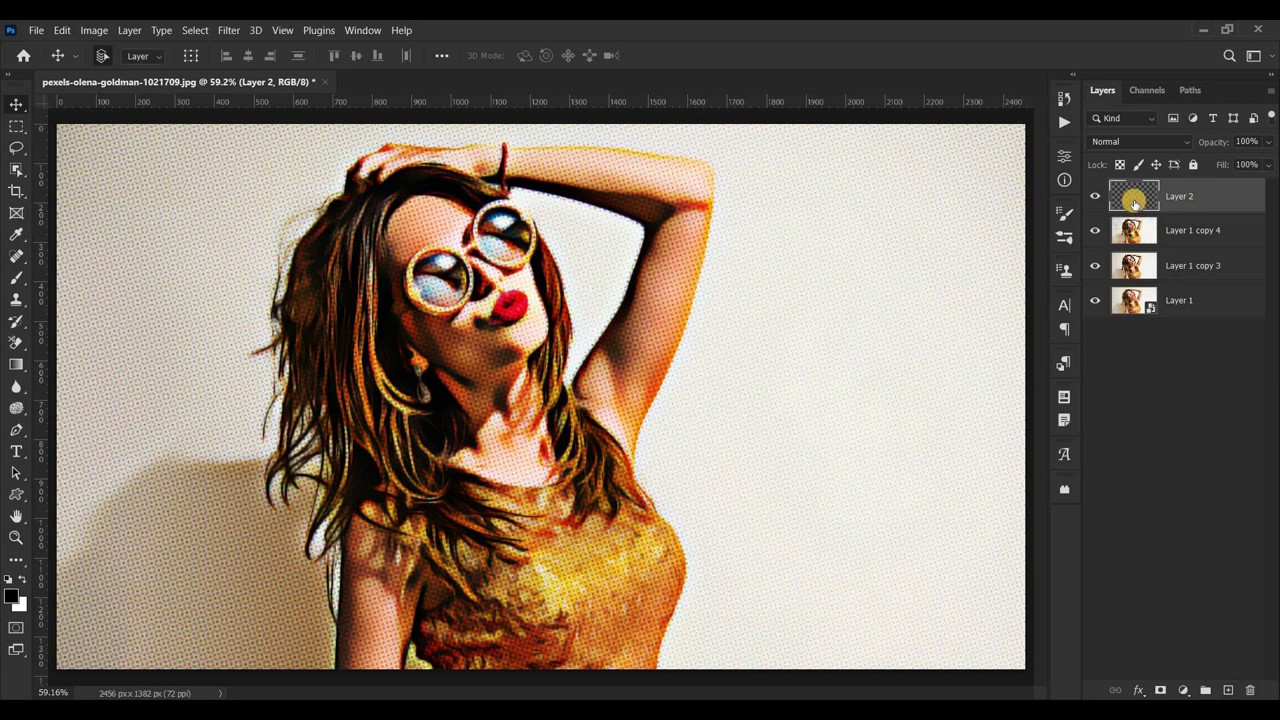
Draw an oval speech bubble from the Shapes4FREE custom shapes in the portrait's upper-left corner
left_click(16, 495)
right_click(16, 495)
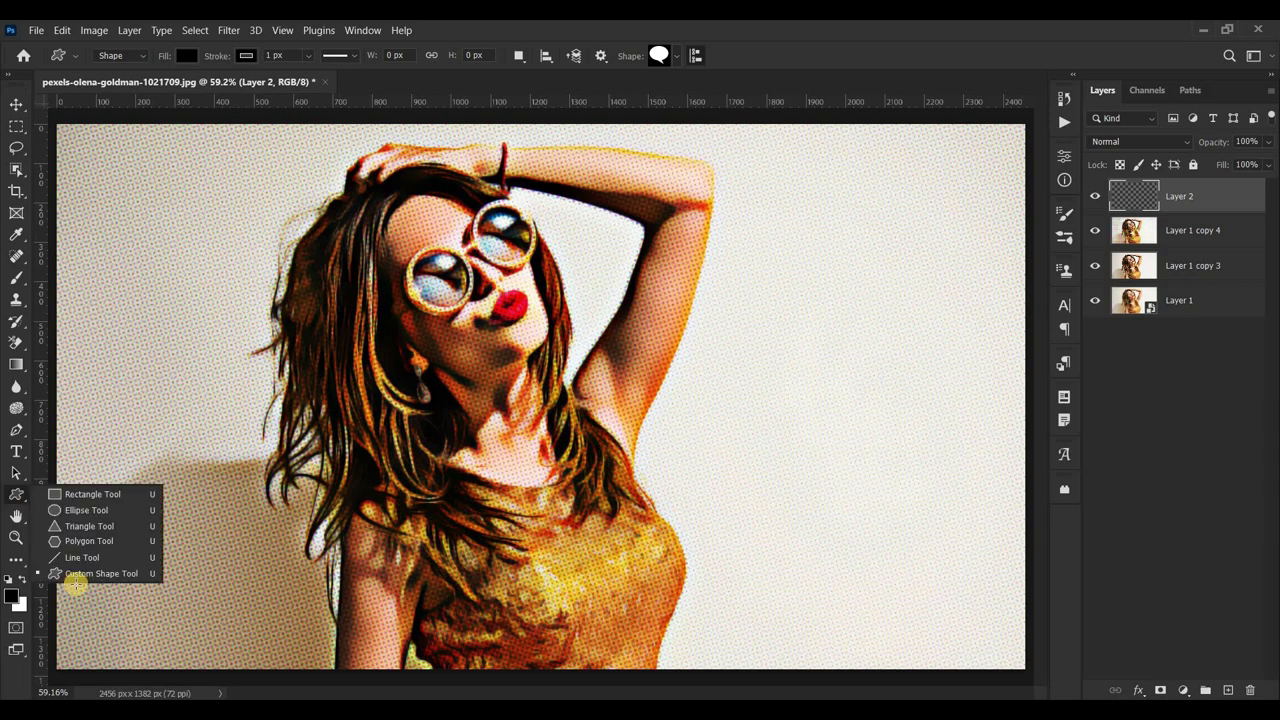
left_click(92, 574)
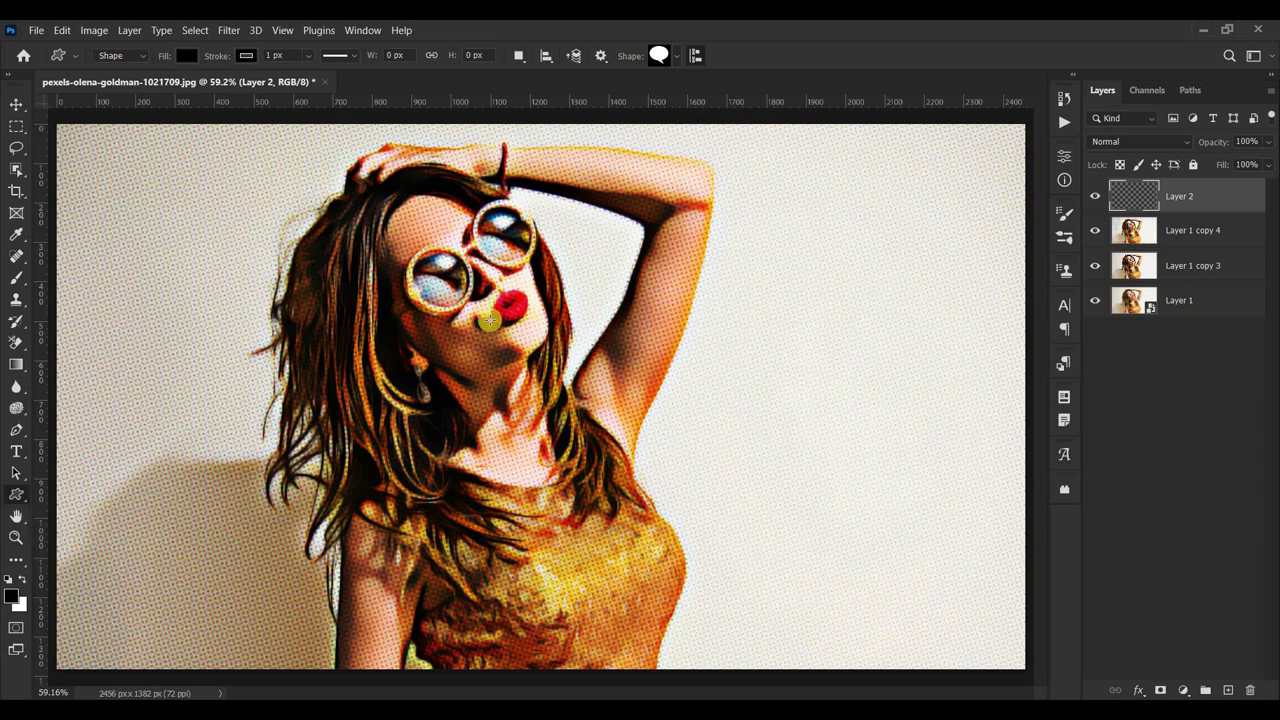
left_click(658, 55)
scroll(675, 143, "down", 1)
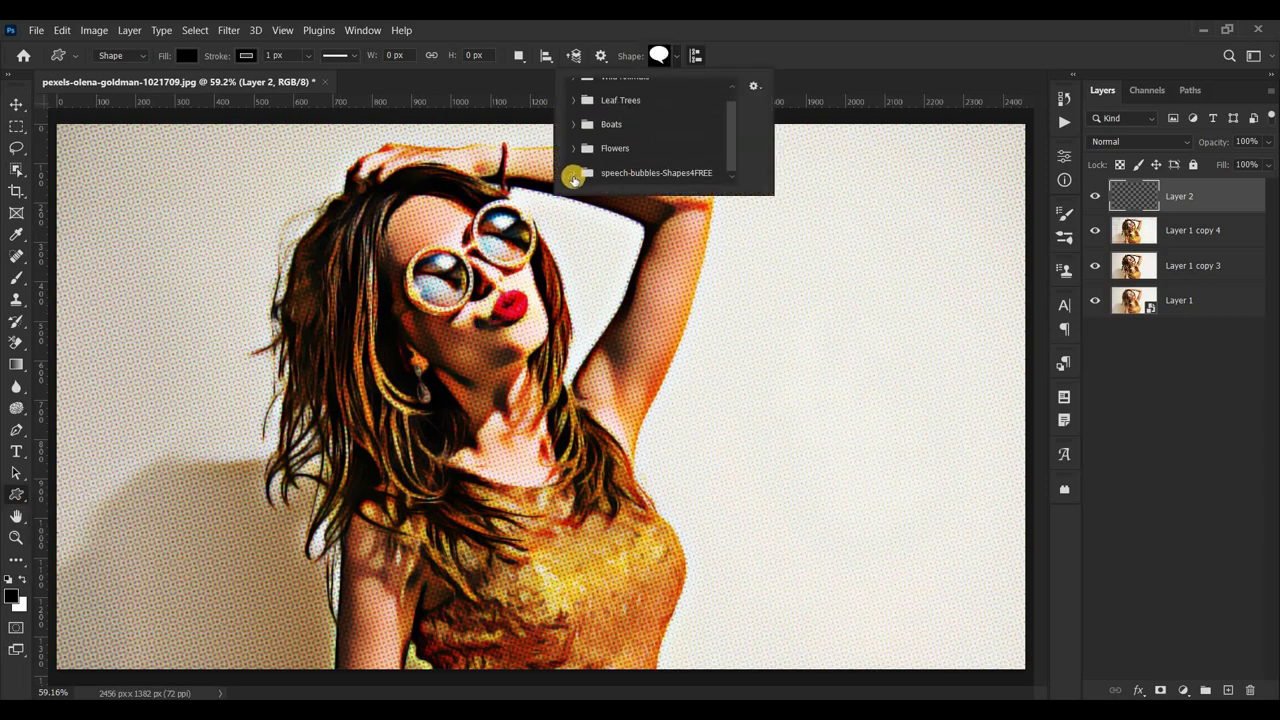
left_click(700, 171)
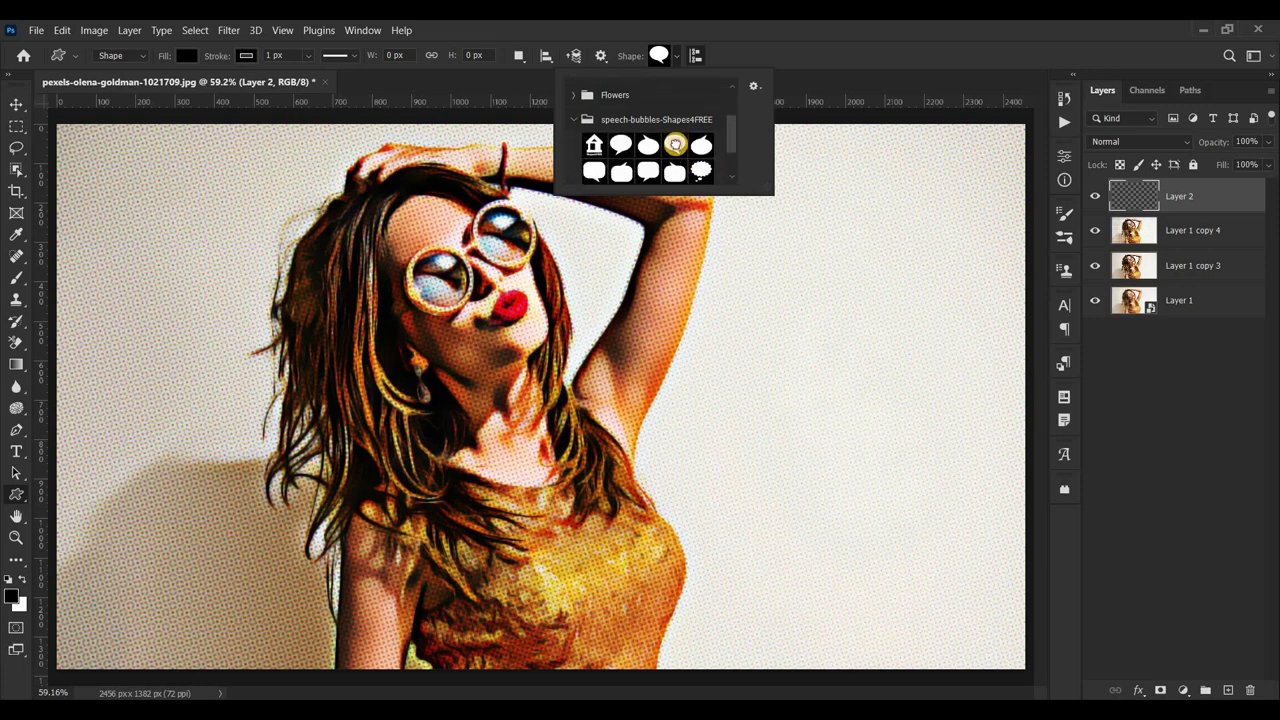
left_click(262, 263)
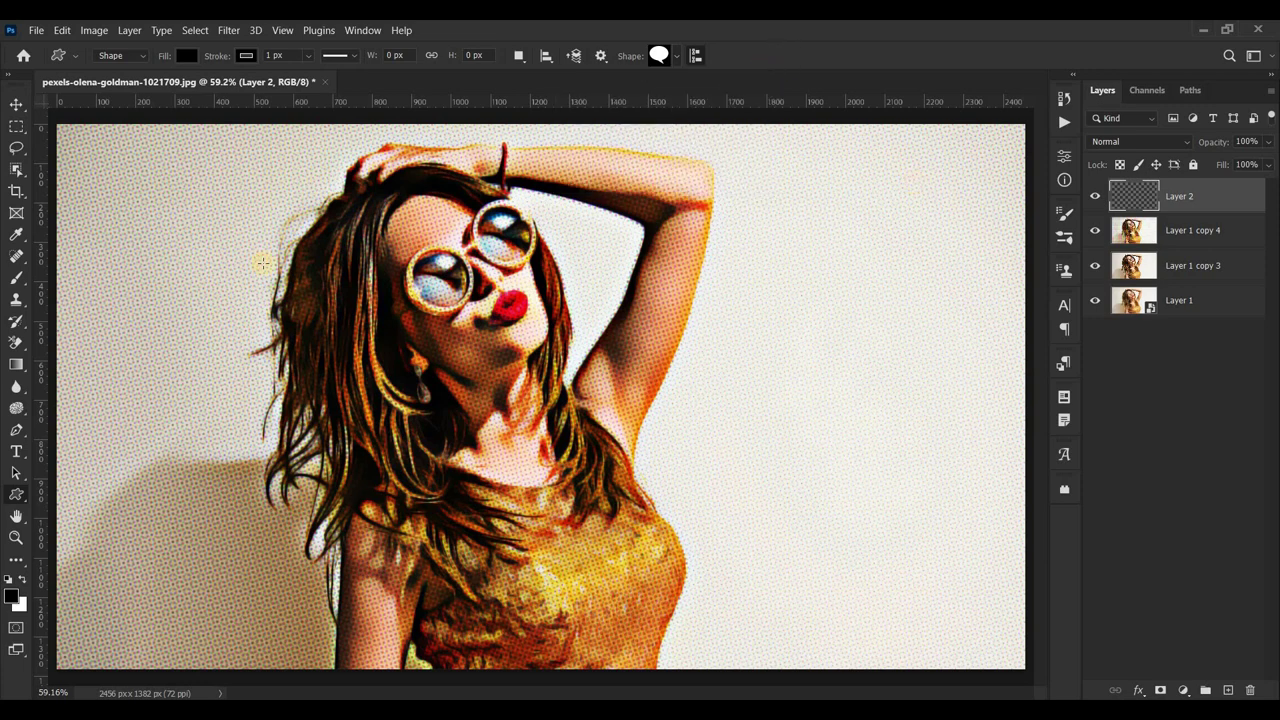
left_click_drag(174, 212, 284, 268)
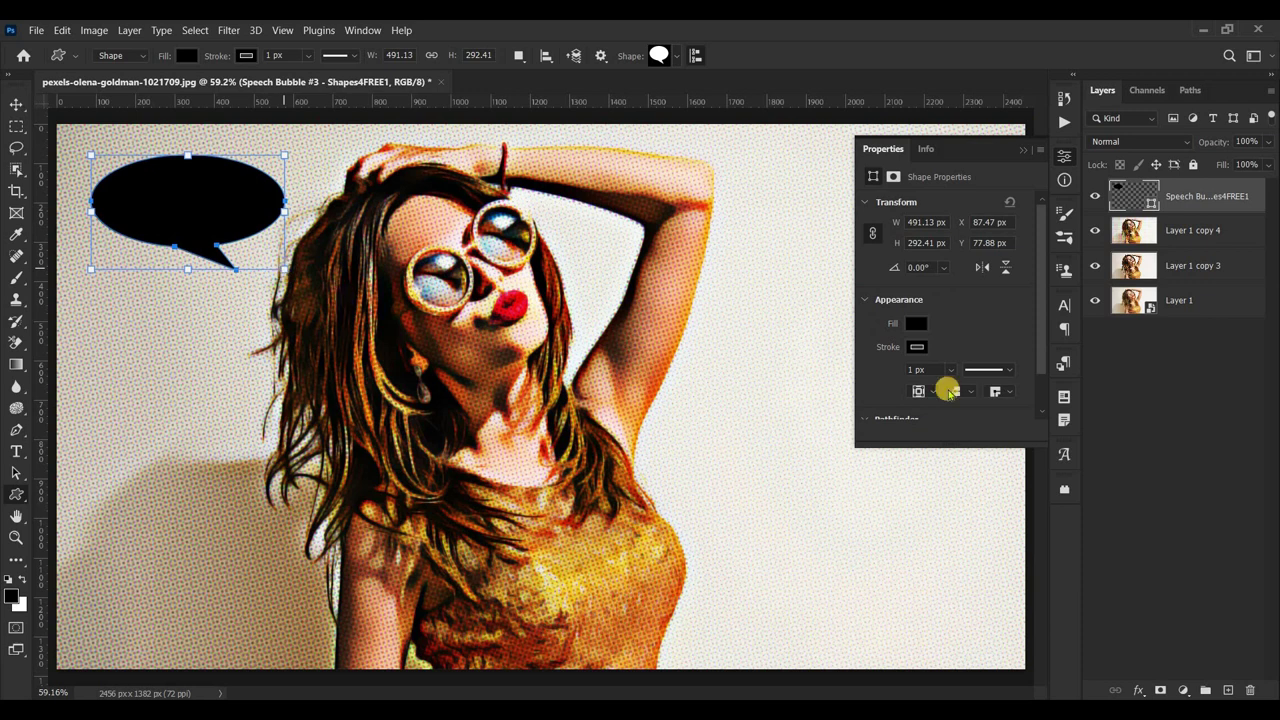
Change the speech bubble's fill colour to white
left_click(917, 325)
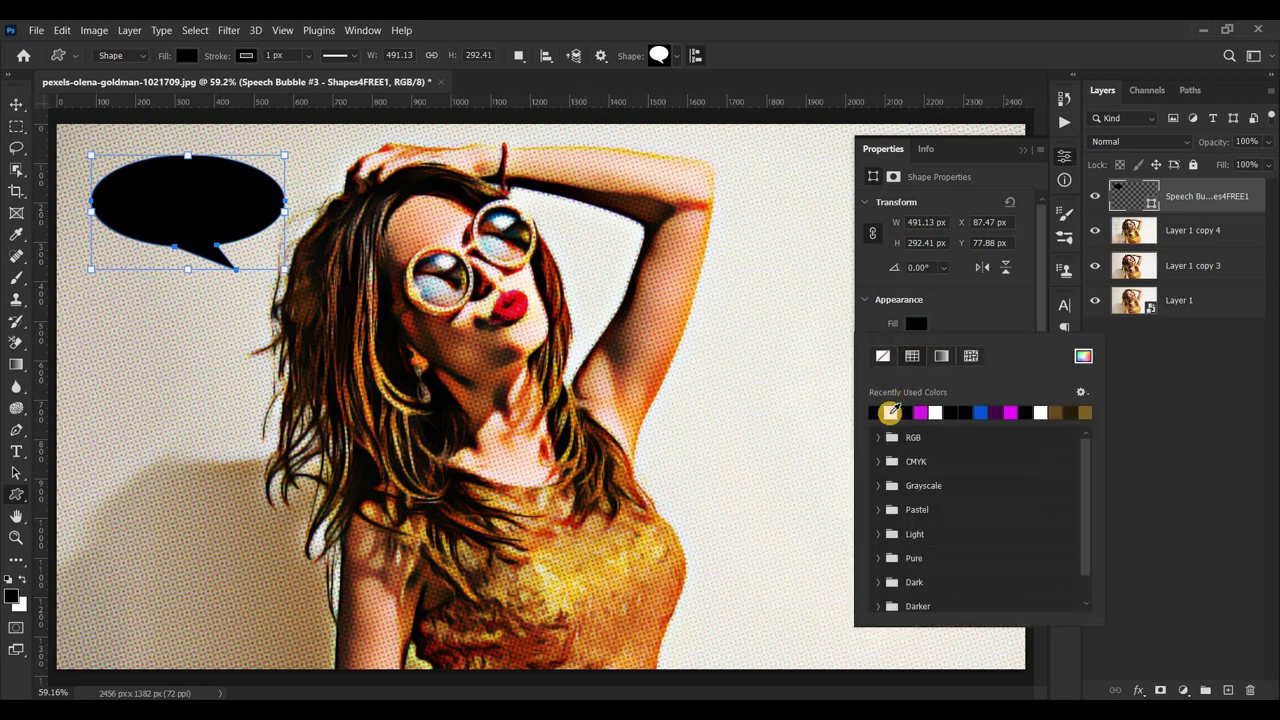
left_click(890, 412)
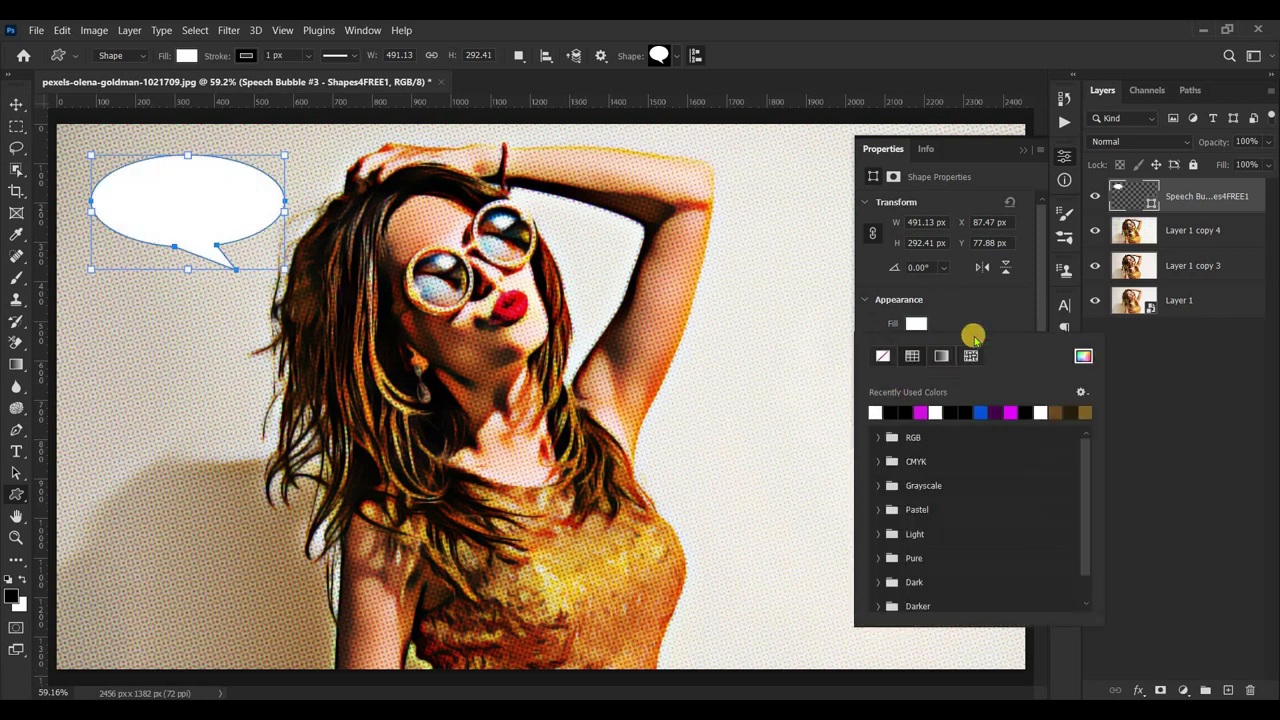
left_click(1128, 193)
Add a 9 px black Stroke layer style to the speech bubble
right_click(1128, 196)
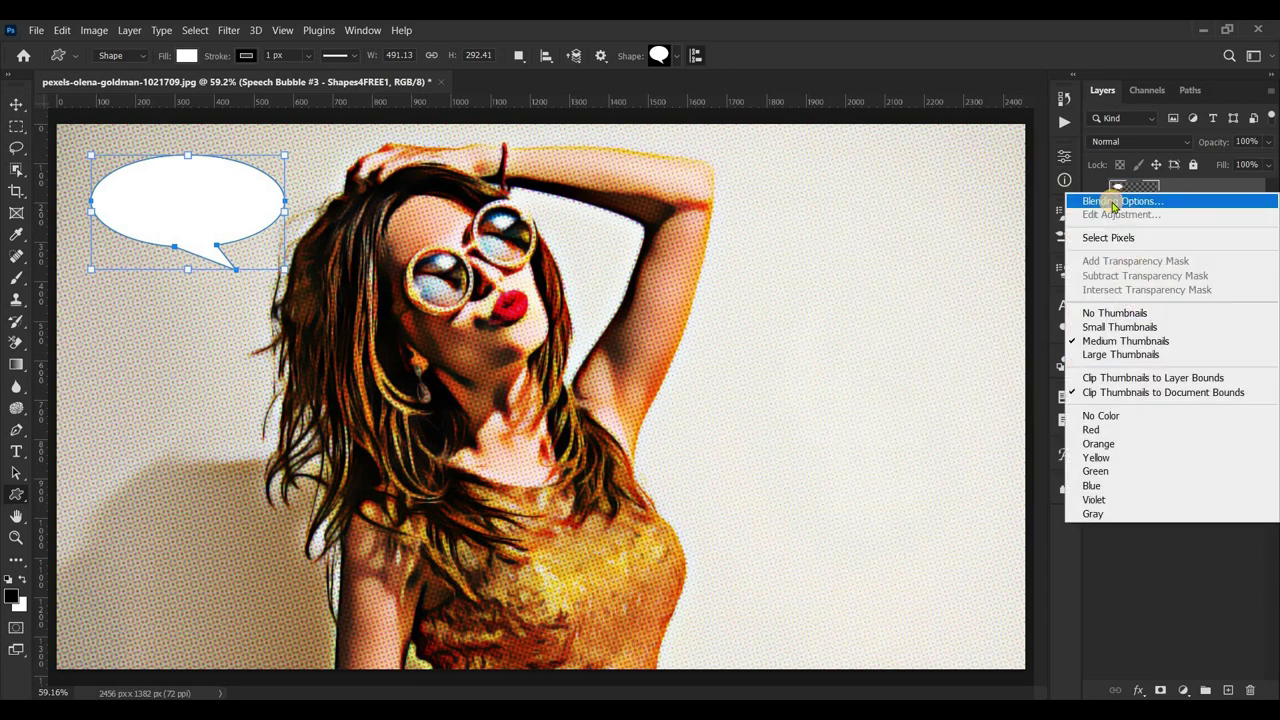
left_click(1113, 203)
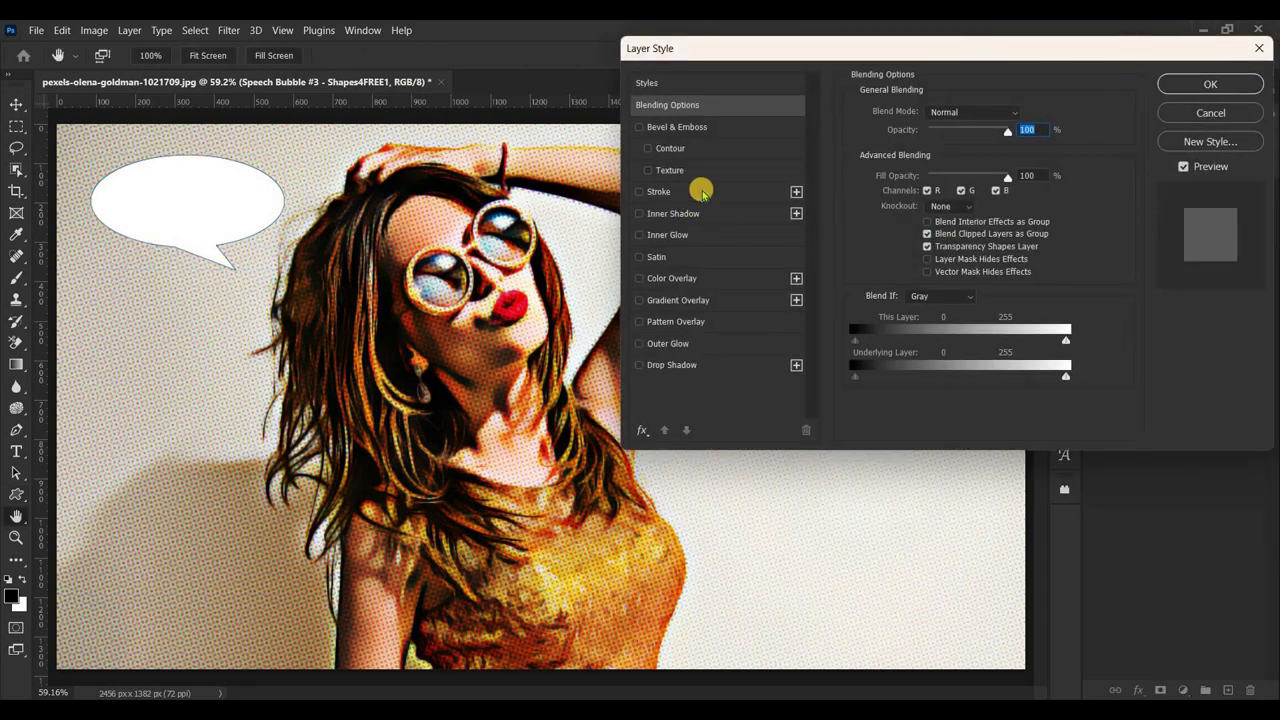
left_click(697, 190)
left_click(1010, 110)
key("Up")
key("Down")
key("Down")
key("Up")
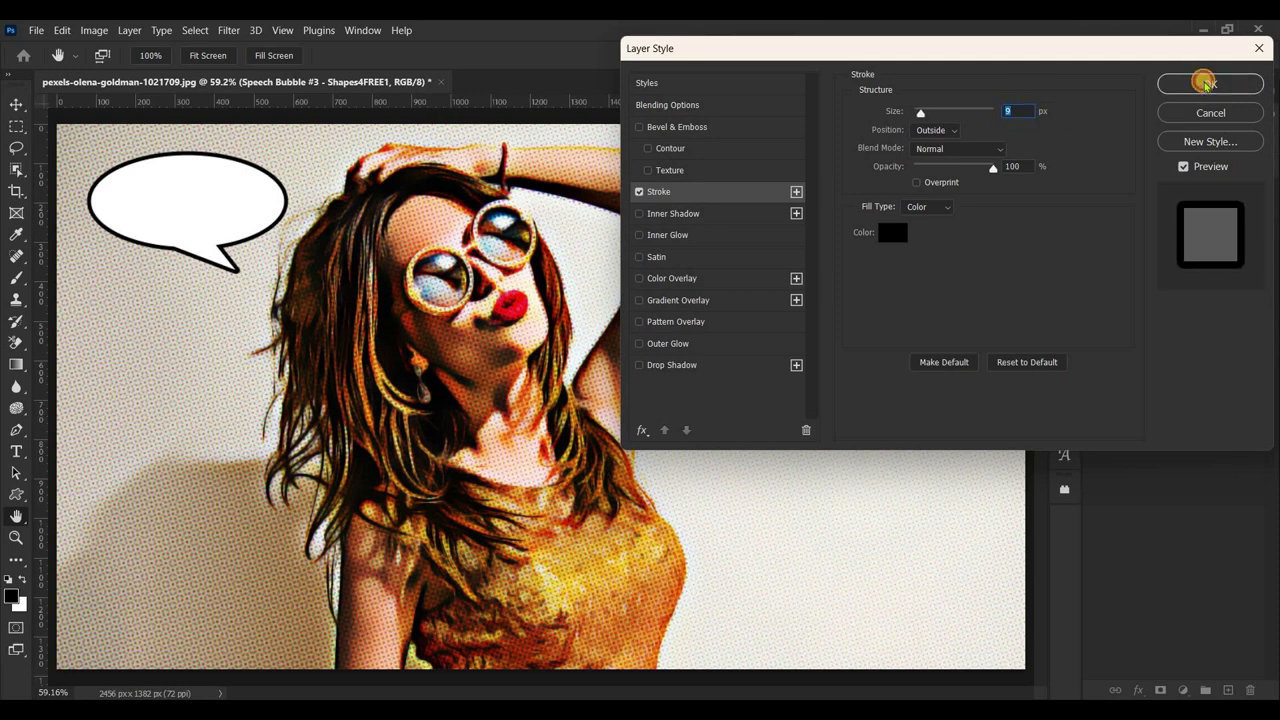
left_click(1205, 83)
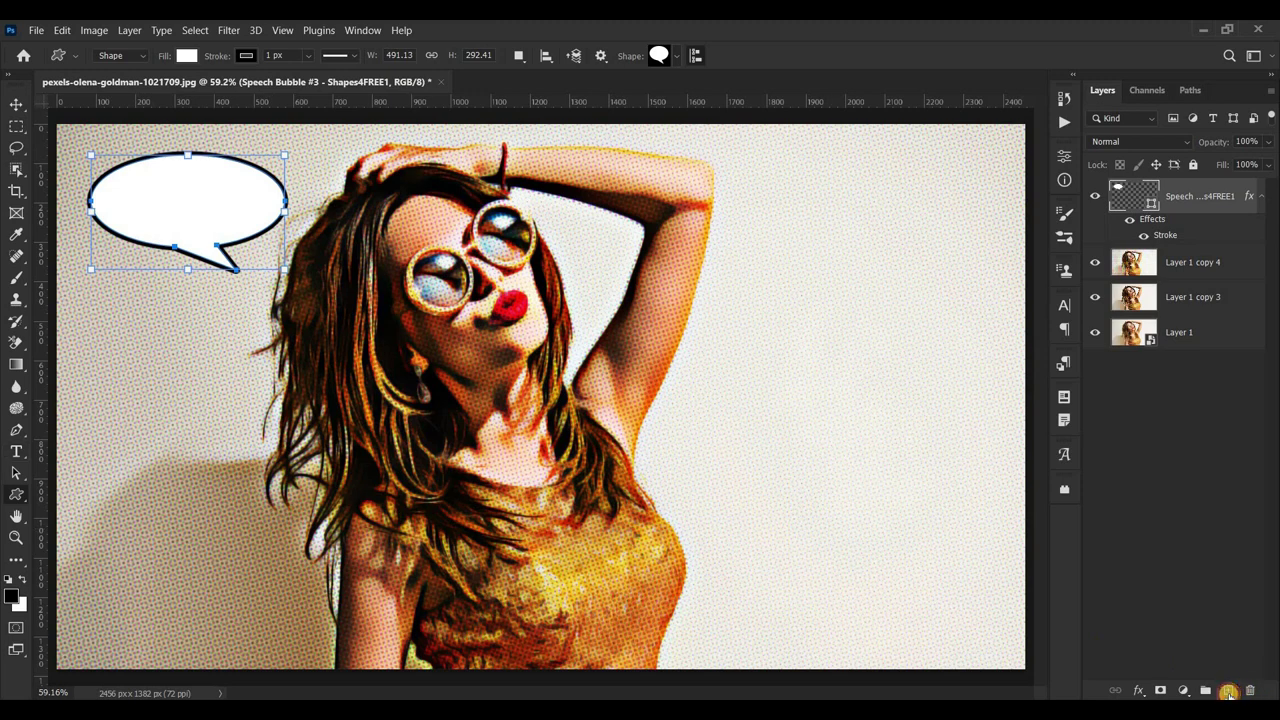
Add a new layer and type 'Huufff' with the Horizontal Type Tool
left_click(1228, 691)
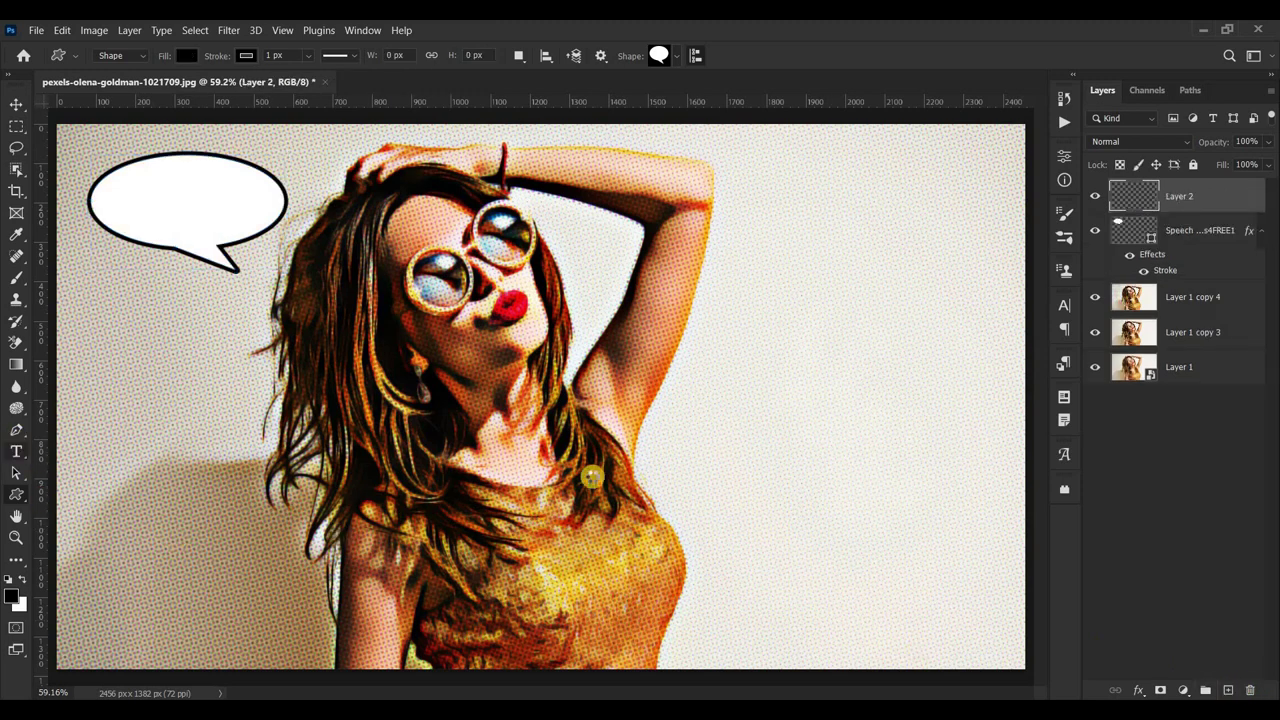
left_click(16, 450)
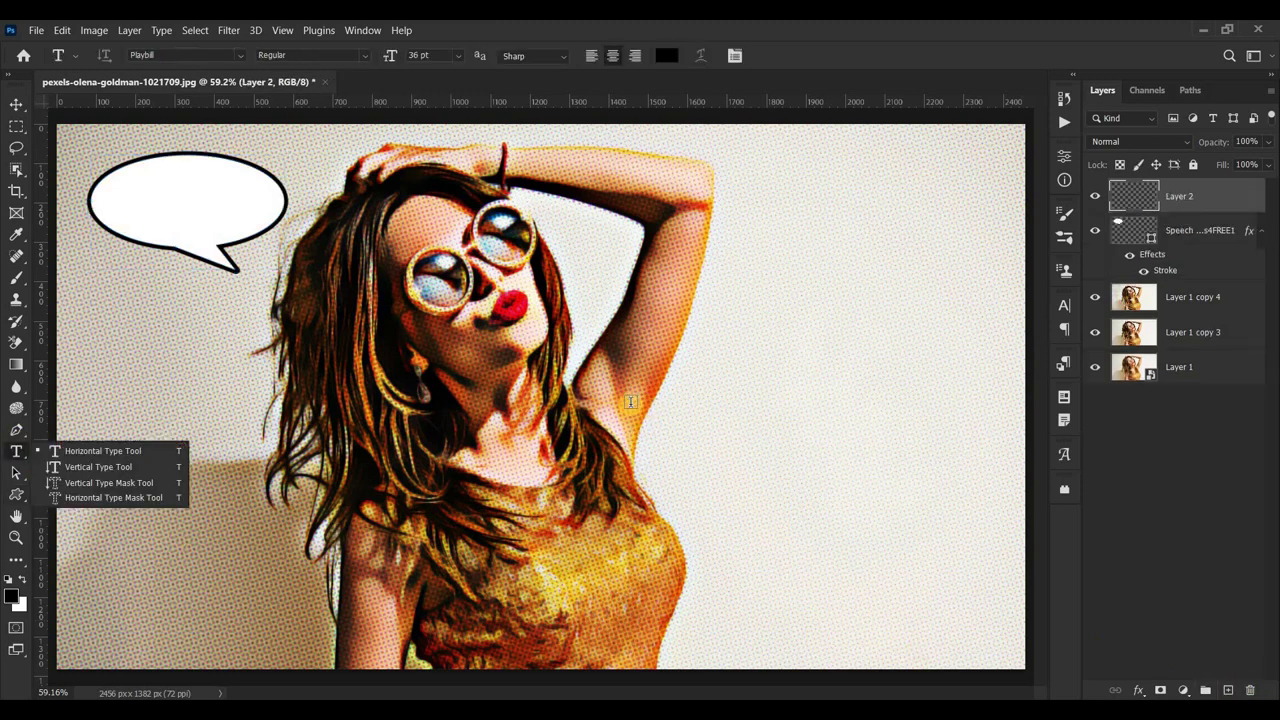
left_click(719, 397)
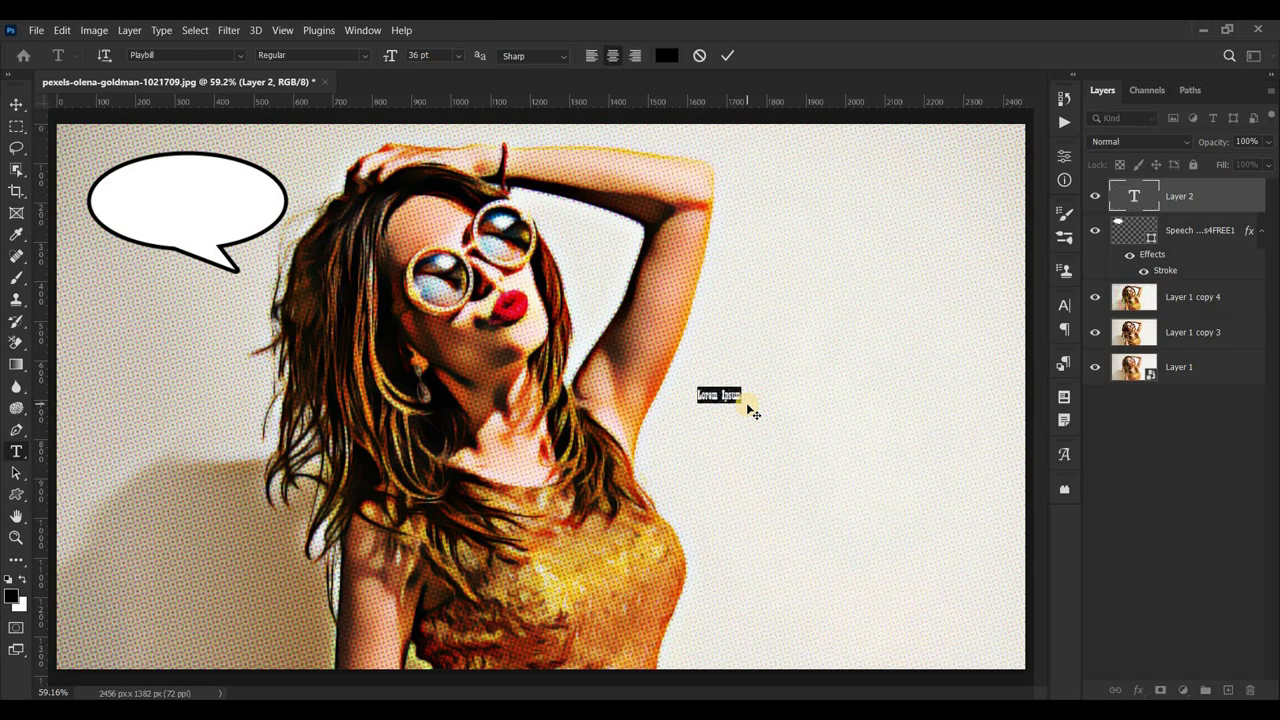
left_click(748, 410)
left_click(16, 103)
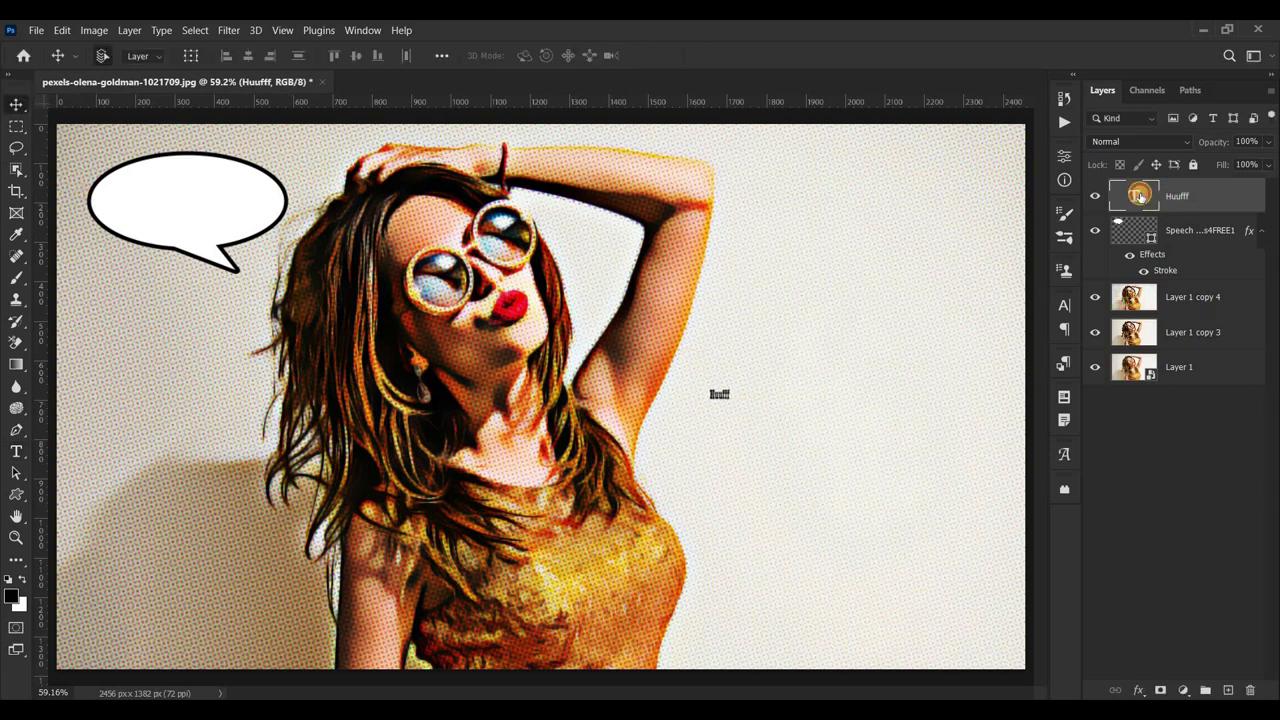
Enlarge the Huufff text with Free Transform and move it inside the speech bubble
key("ctrl+t")
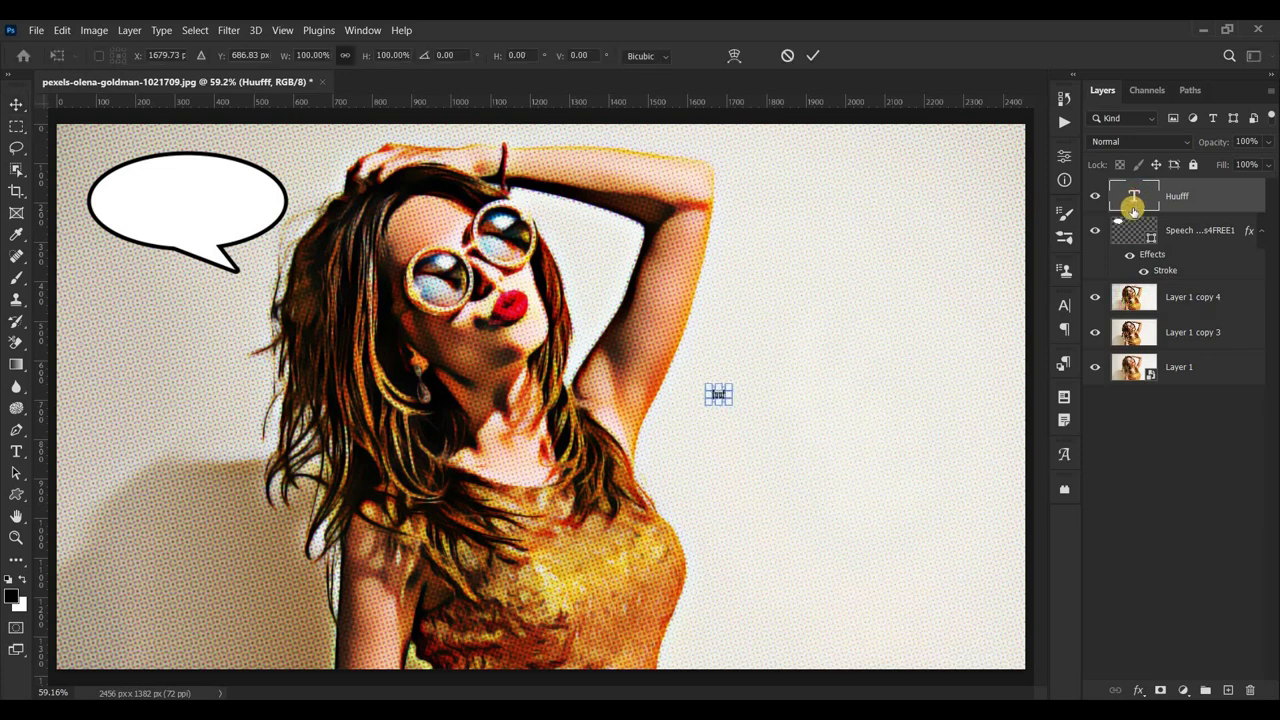
left_click(1134, 224)
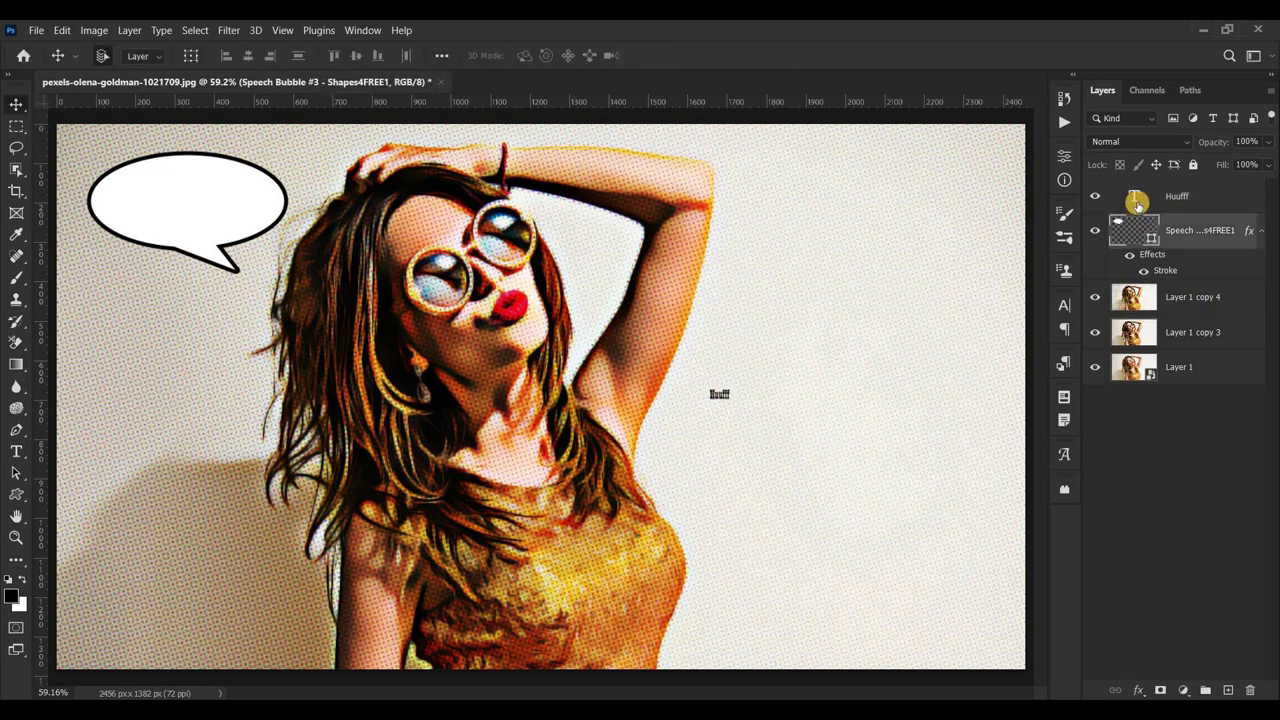
left_click(1138, 204)
key("ctrl+t")
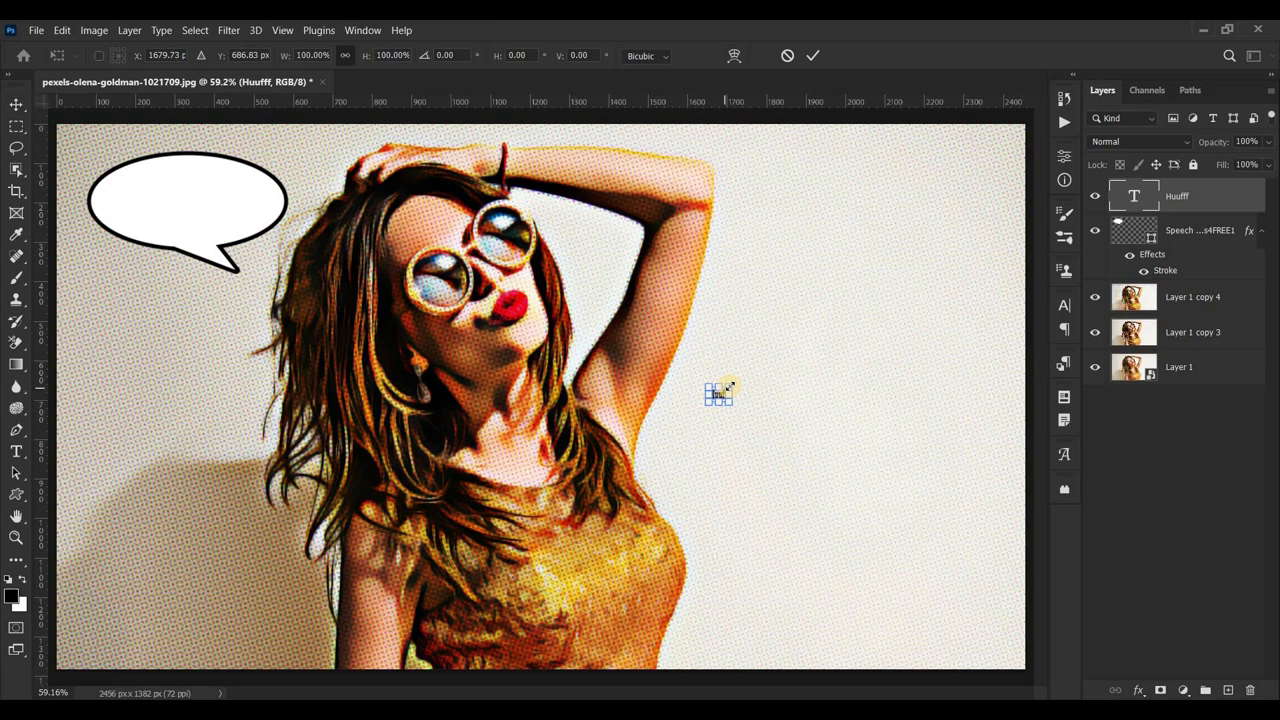
left_click_drag(784, 369, 835, 360)
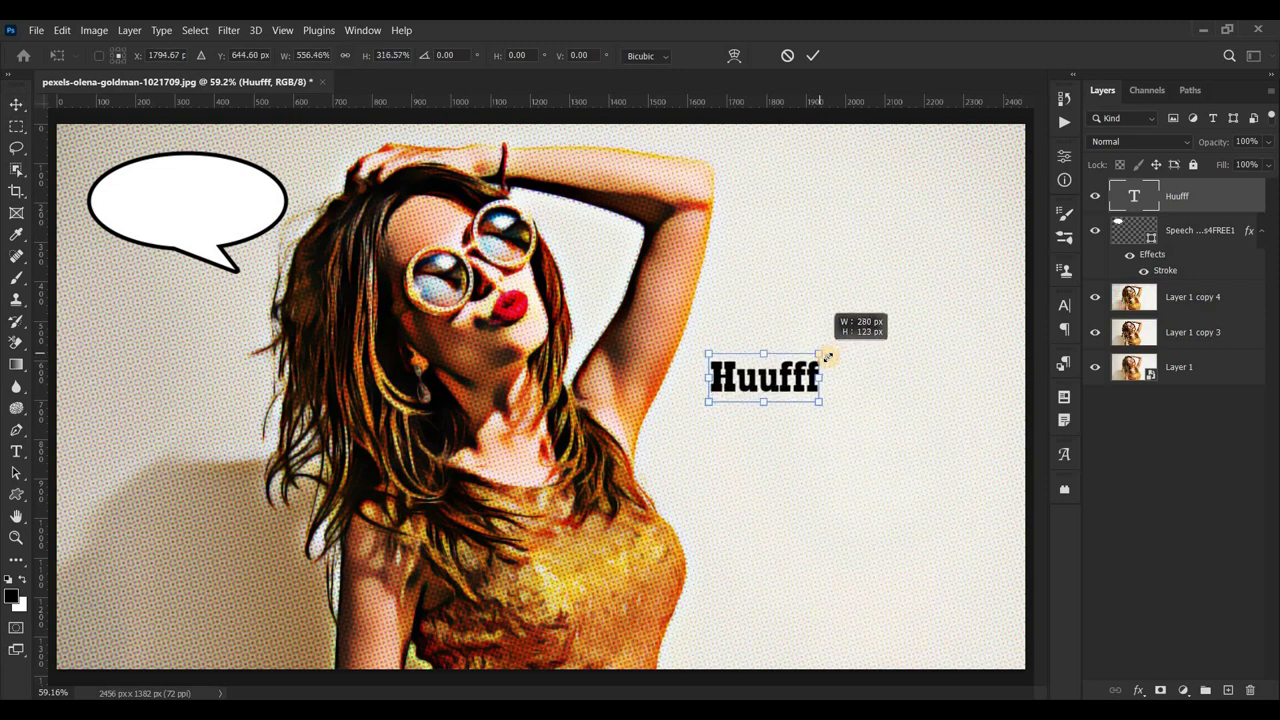
left_click_drag(760, 380, 228, 197)
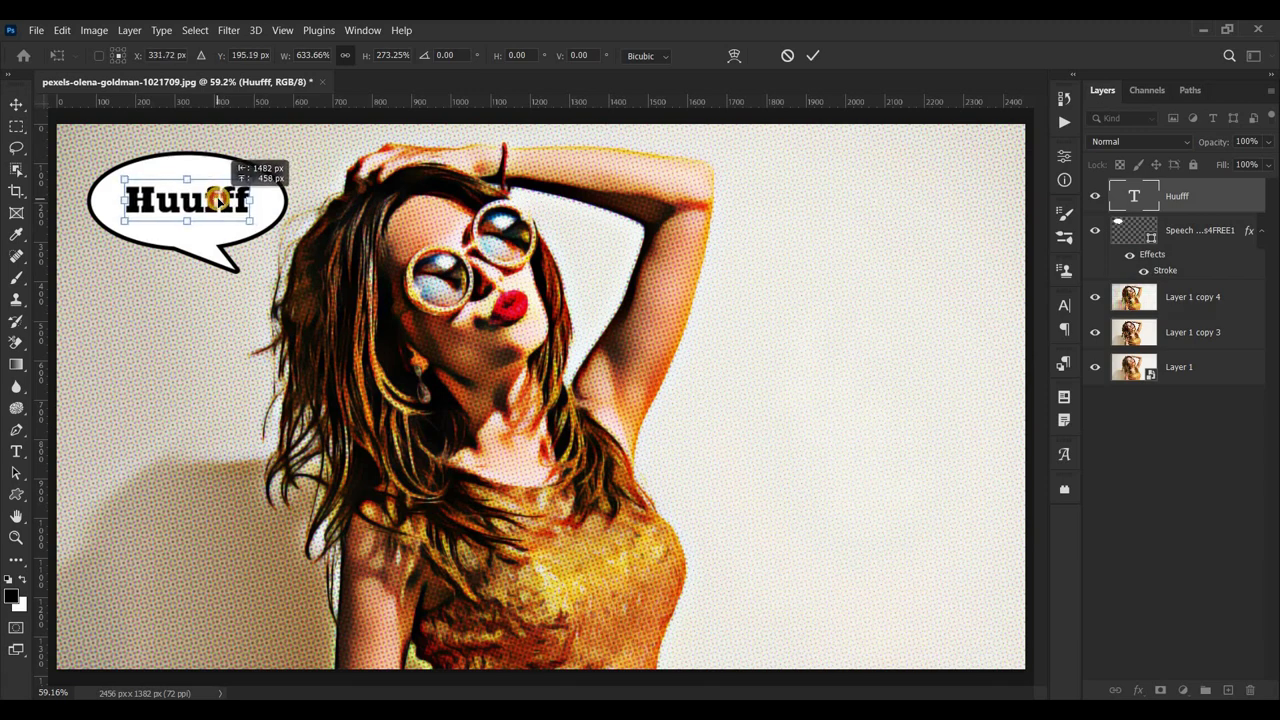
left_click_drag(228, 197, 208, 202)
left_click(809, 56)
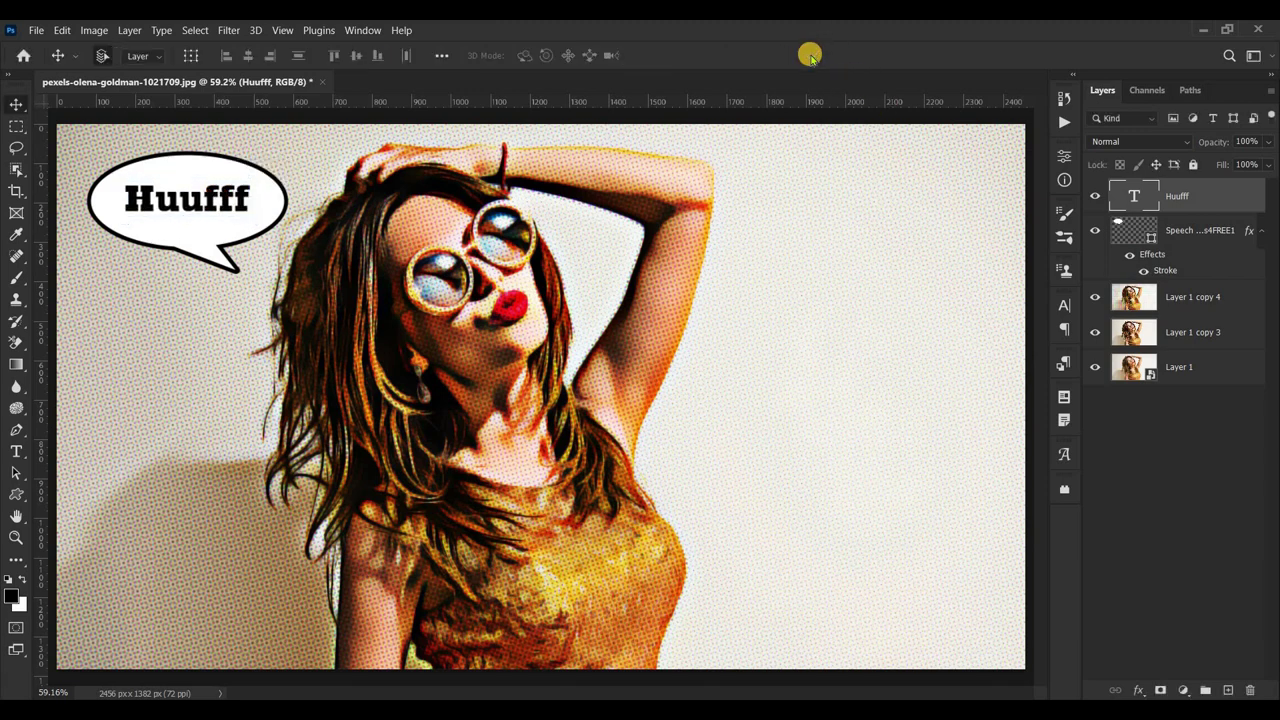
Centre Huufff horizontally on the speech bubble's selection, then deselect
left_click(1133, 232, "ctrl")
left_click(248, 56)
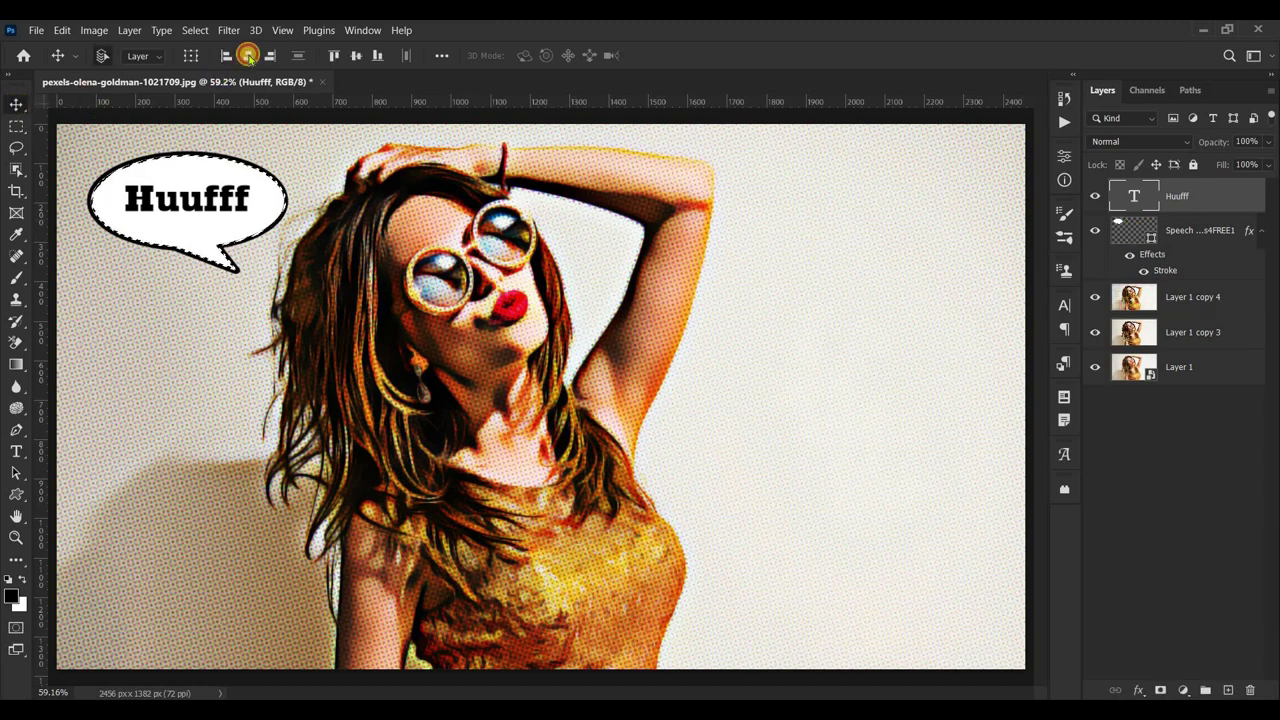
key("ctrl+d")
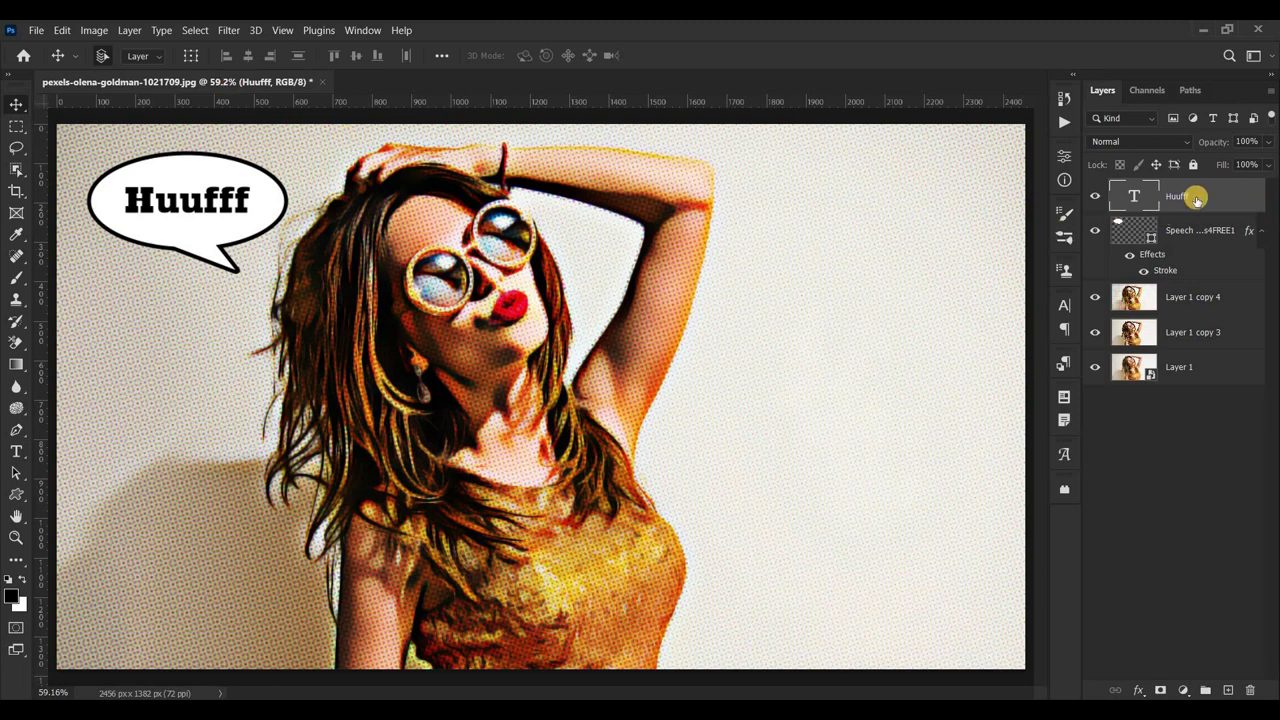
Move Layer 1 copy 4 above the text and bubble, and add an empty layer on top
left_click_drag(1197, 235, 1198, 308)
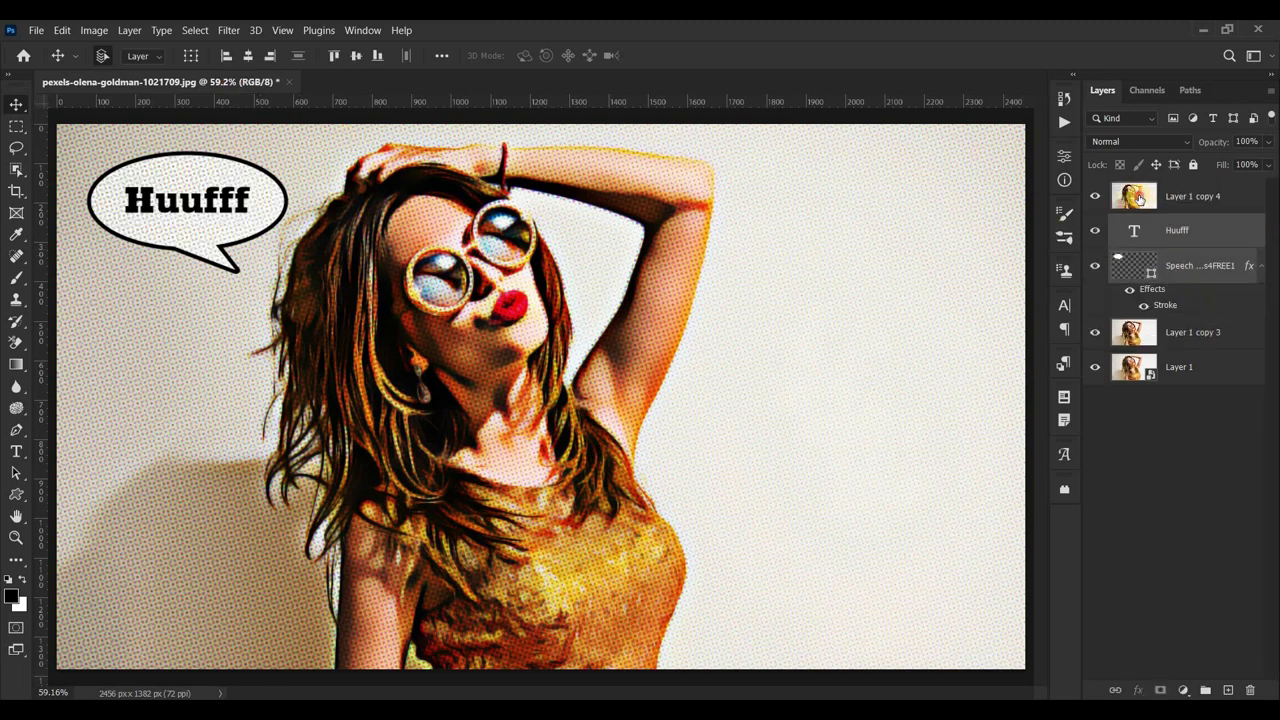
left_click(1138, 199)
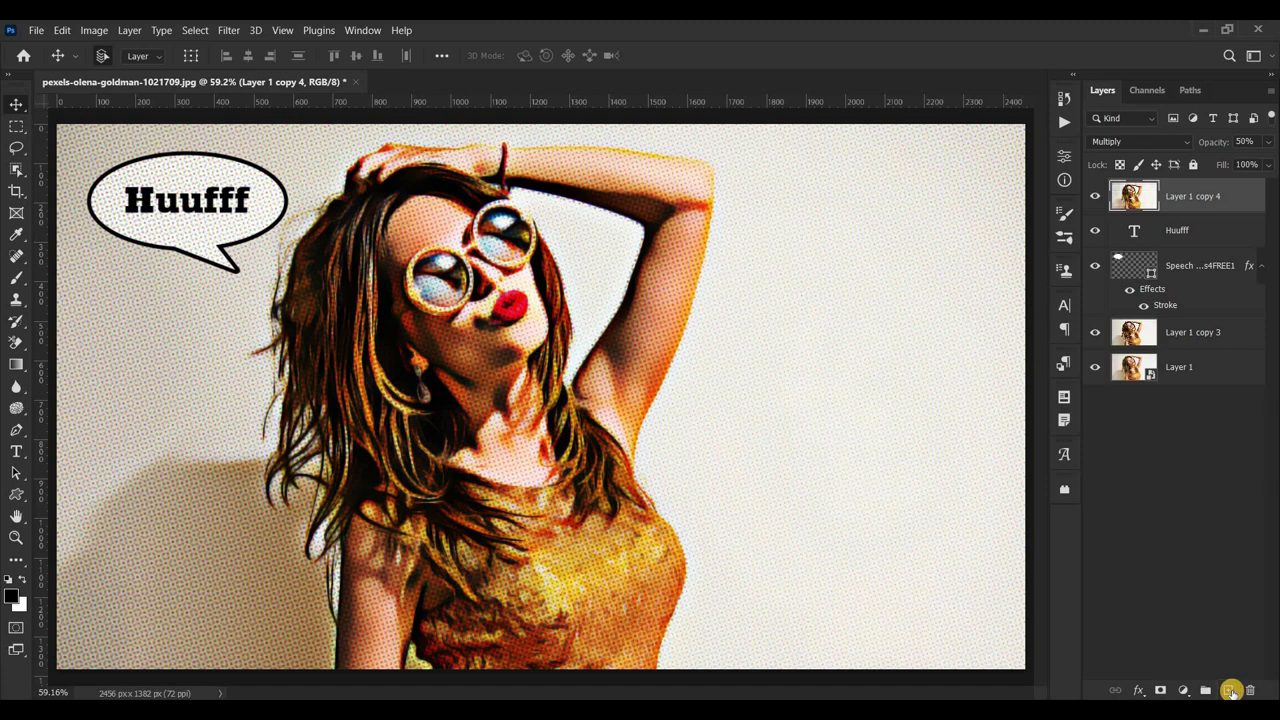
left_click(1229, 690)
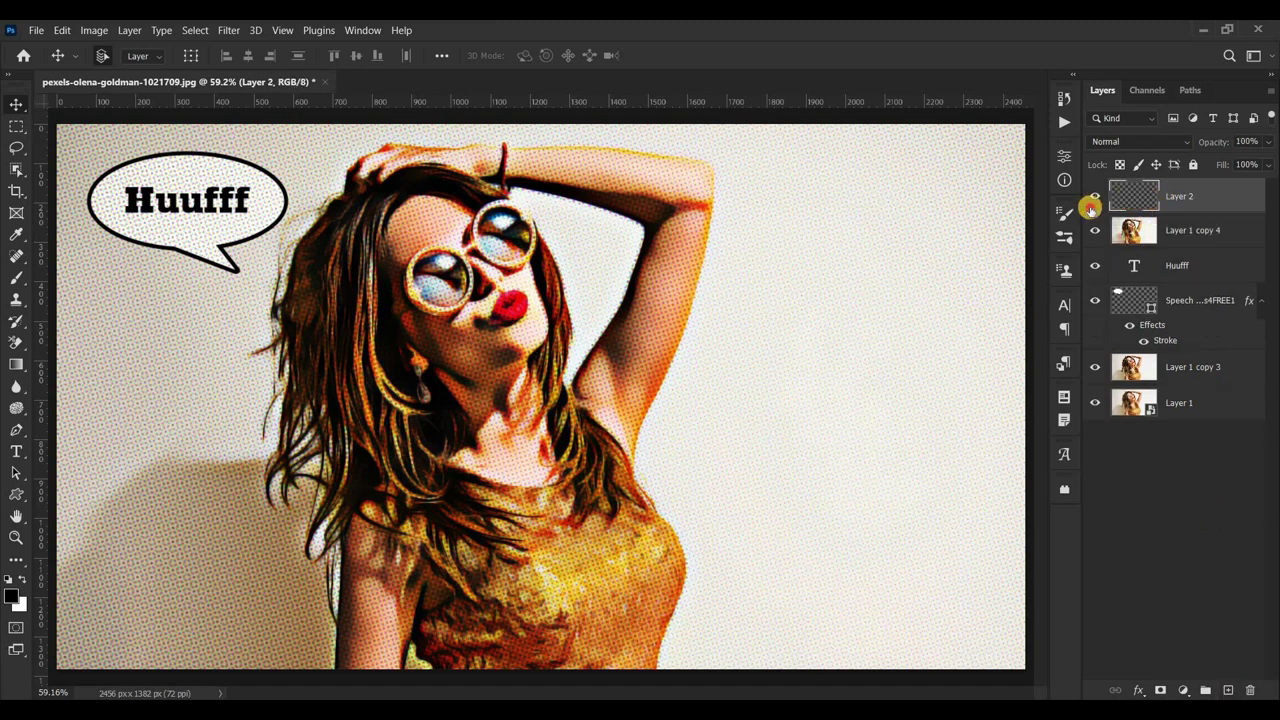
Fill the new Layer 2 with the merged artwork via Apply Image in Multiply mode
left_click(100, 32)
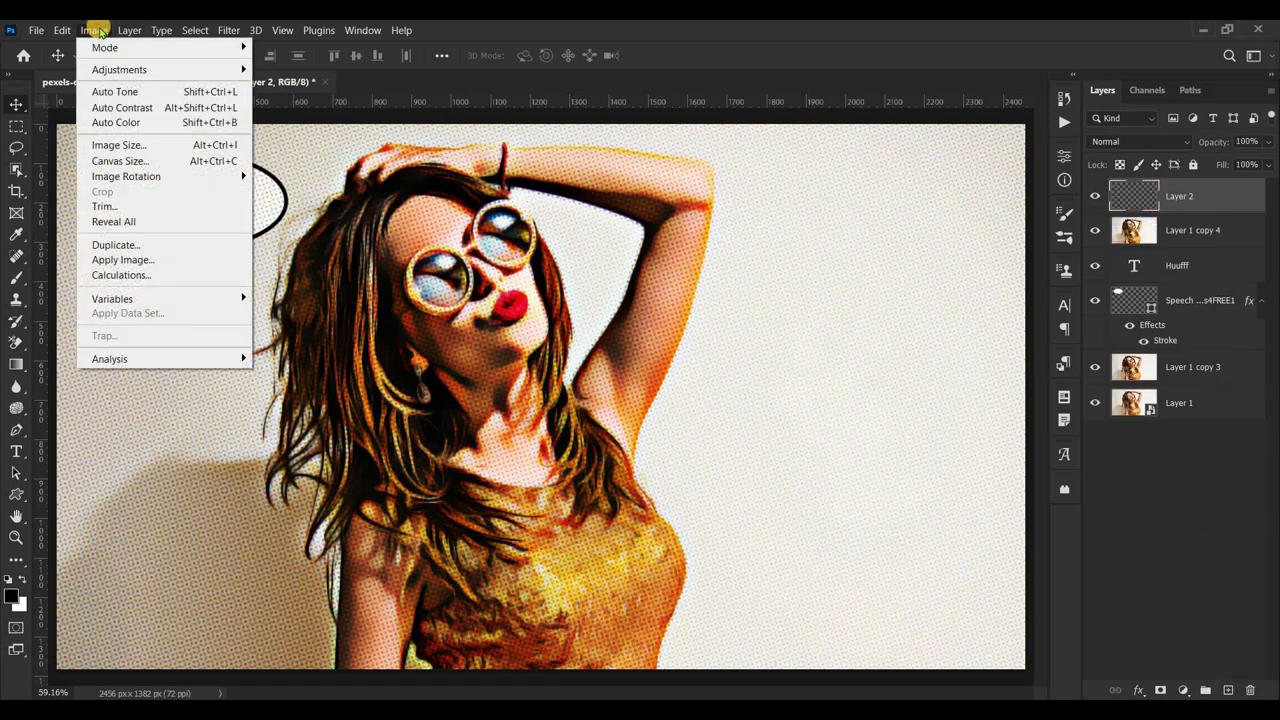
left_click(187, 259)
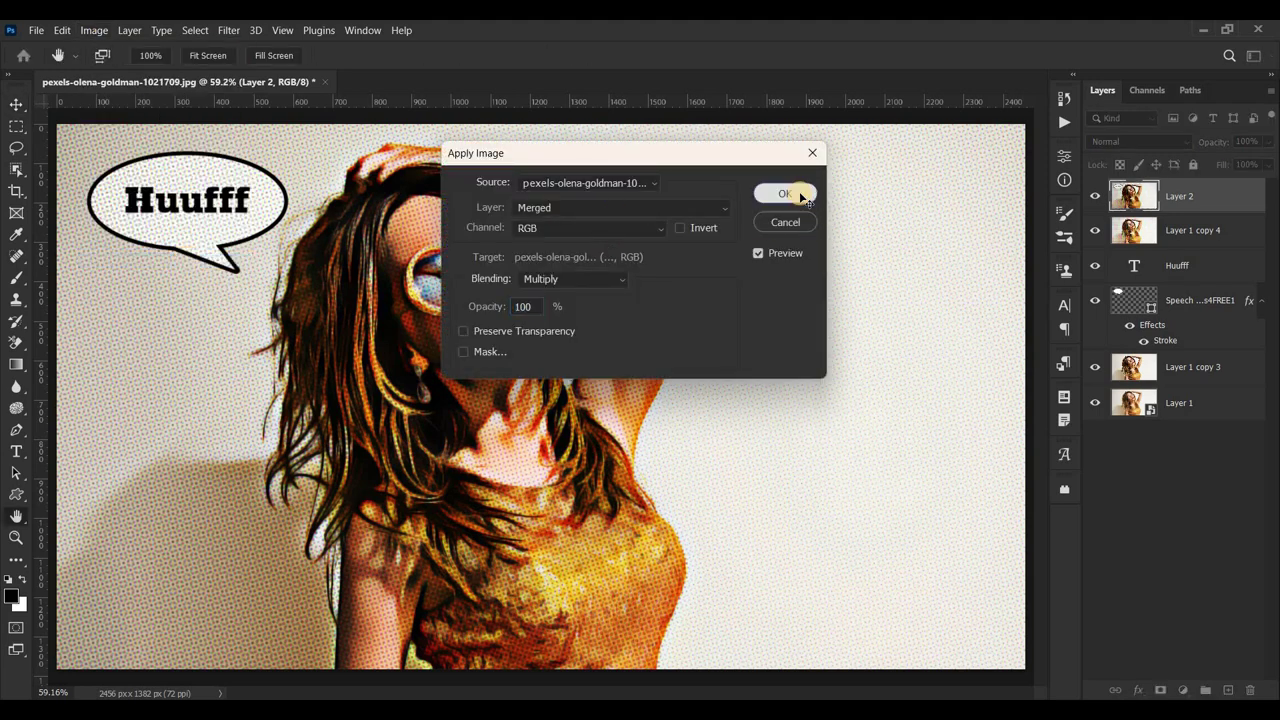
left_click(790, 193)
Group Layer 1 copy 4 through Layer 1 into Group 1 and reselect Layer 2
left_click(1213, 232)
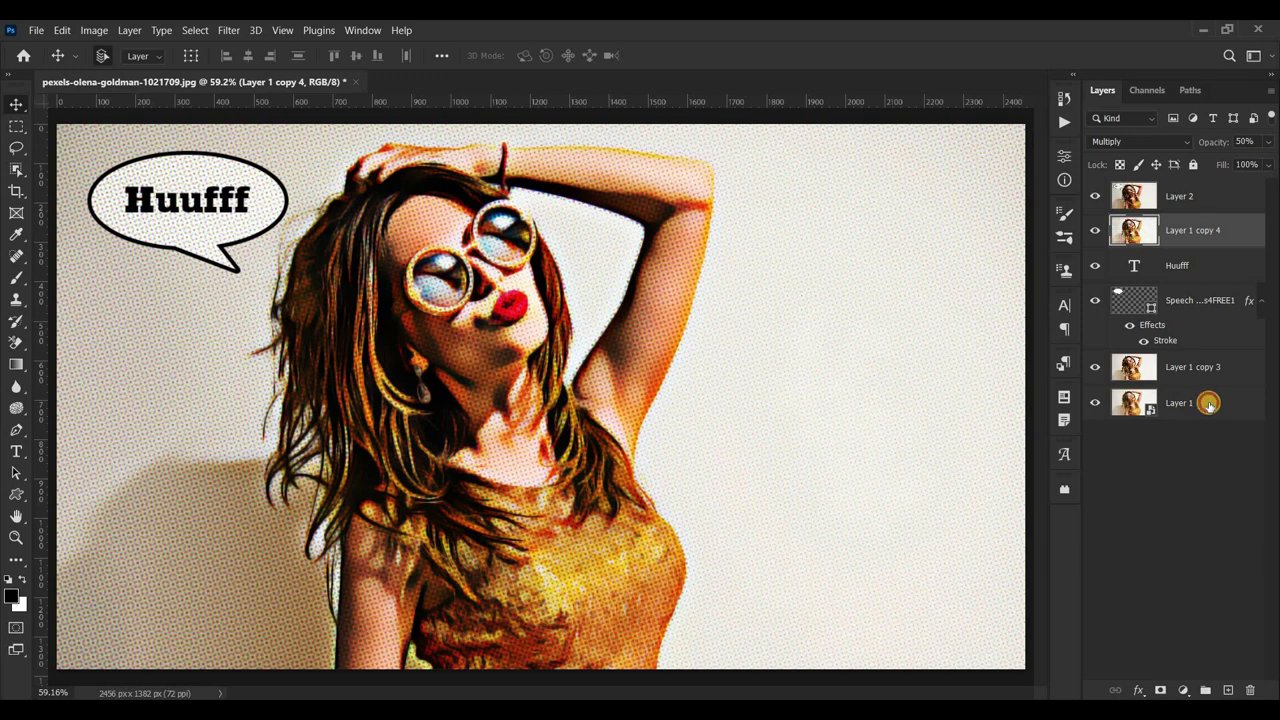
left_click(1209, 404, "shift")
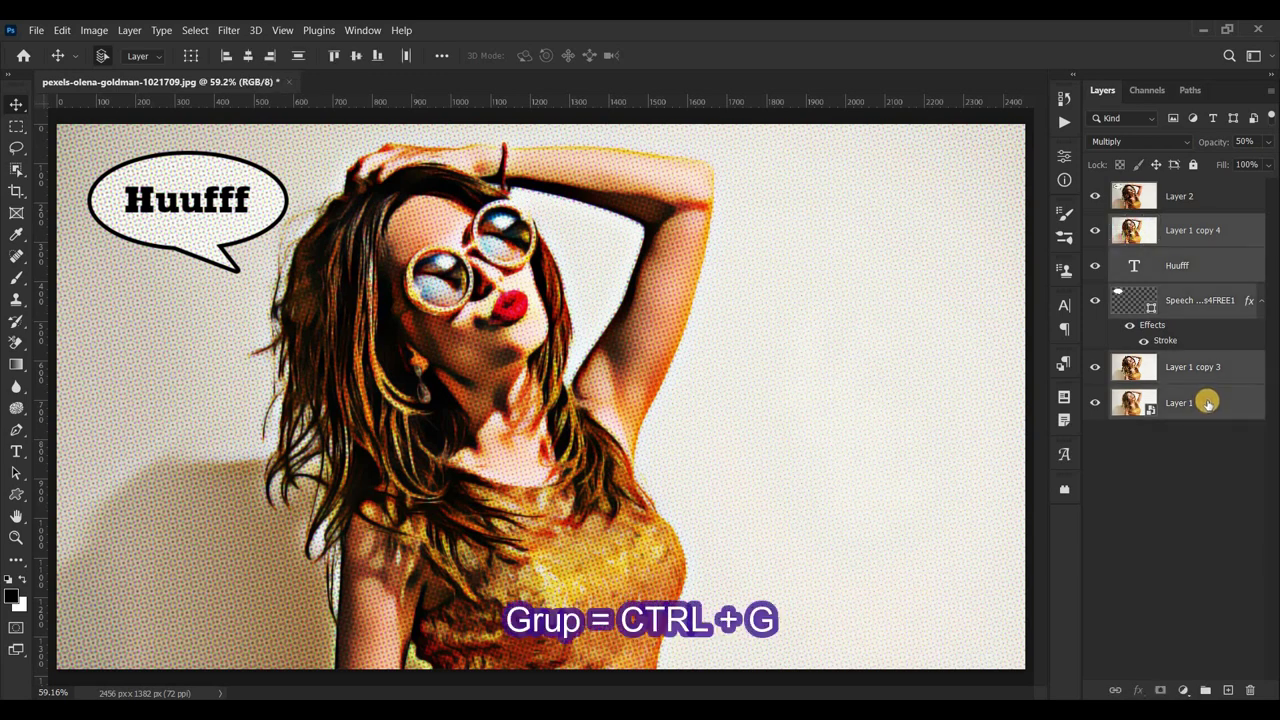
key("ctrl+g")
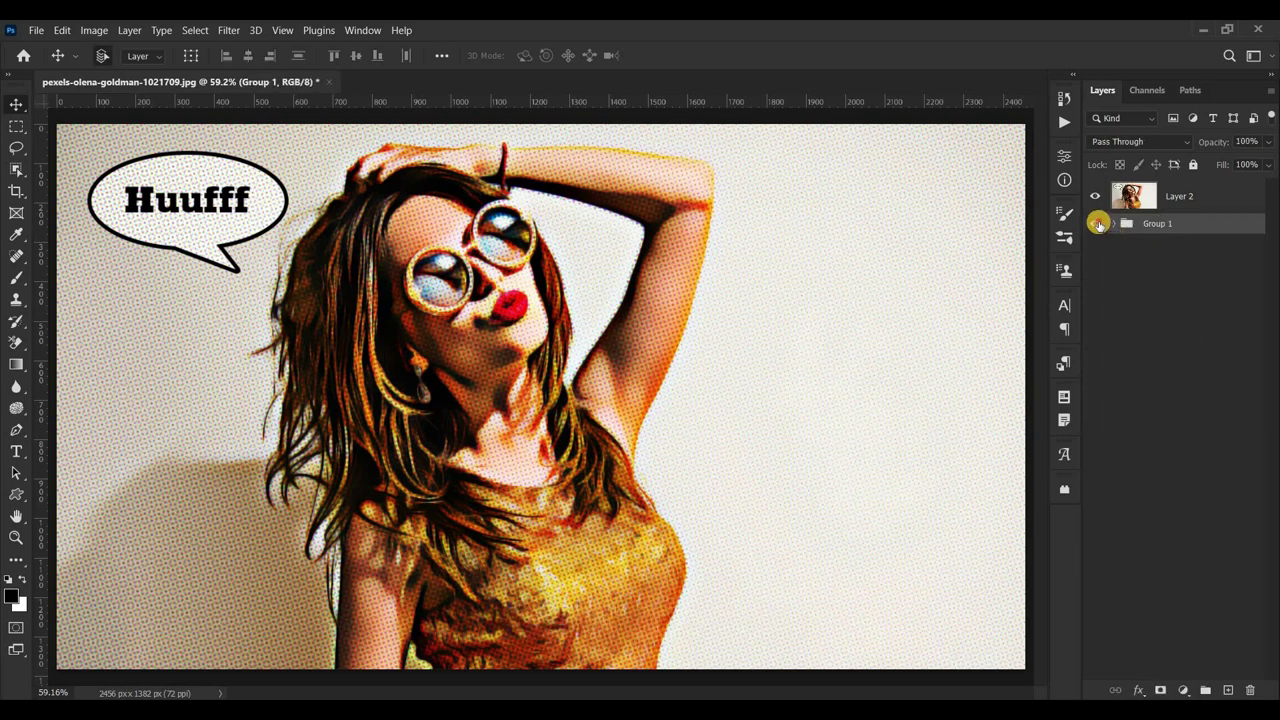
left_click(1140, 193)
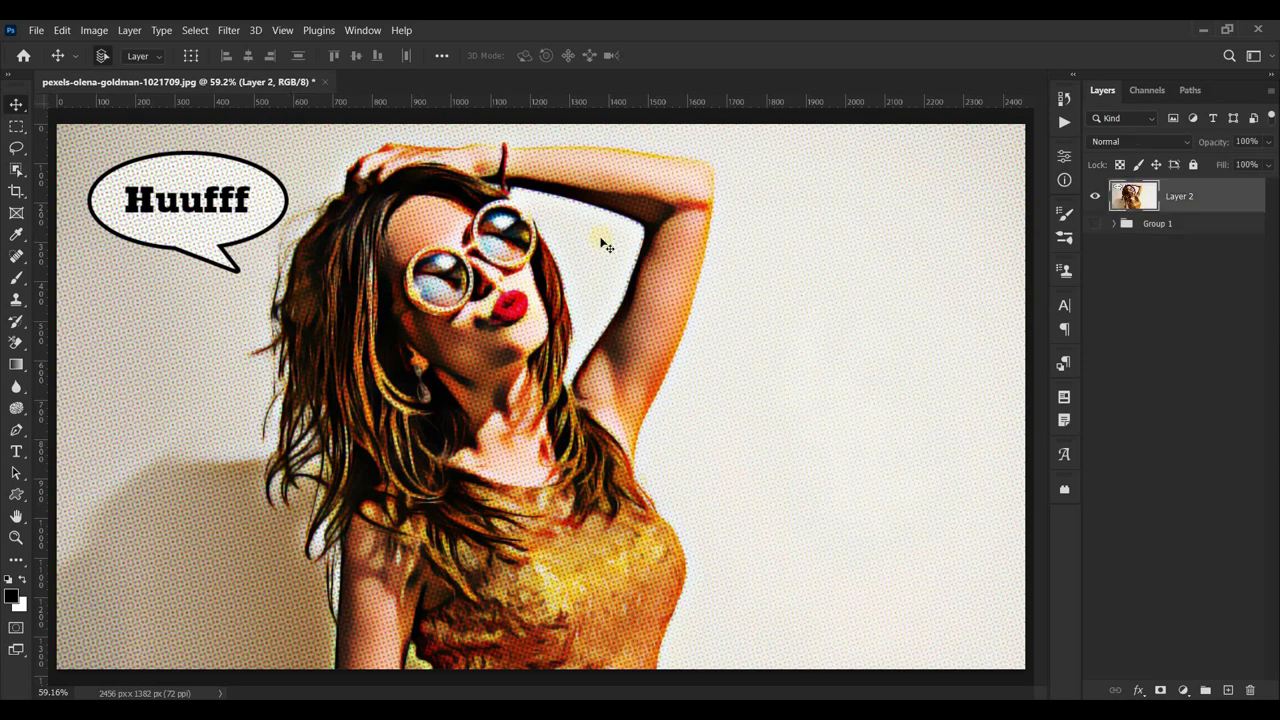
left_click(228, 30)
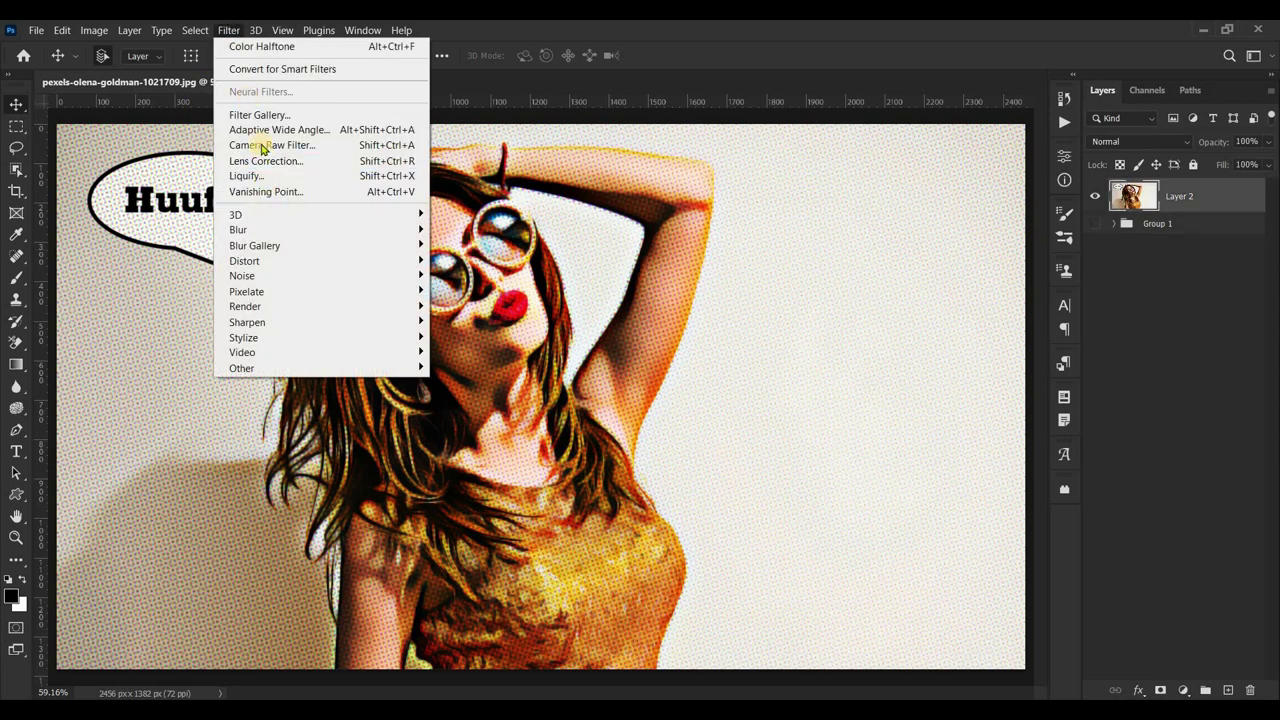
Camera Raw on Layer 2: Exposure -0.15, Contrast +9, Highlights -5, Shadows -3, Whites -16, Blacks -5
left_click(257, 146)
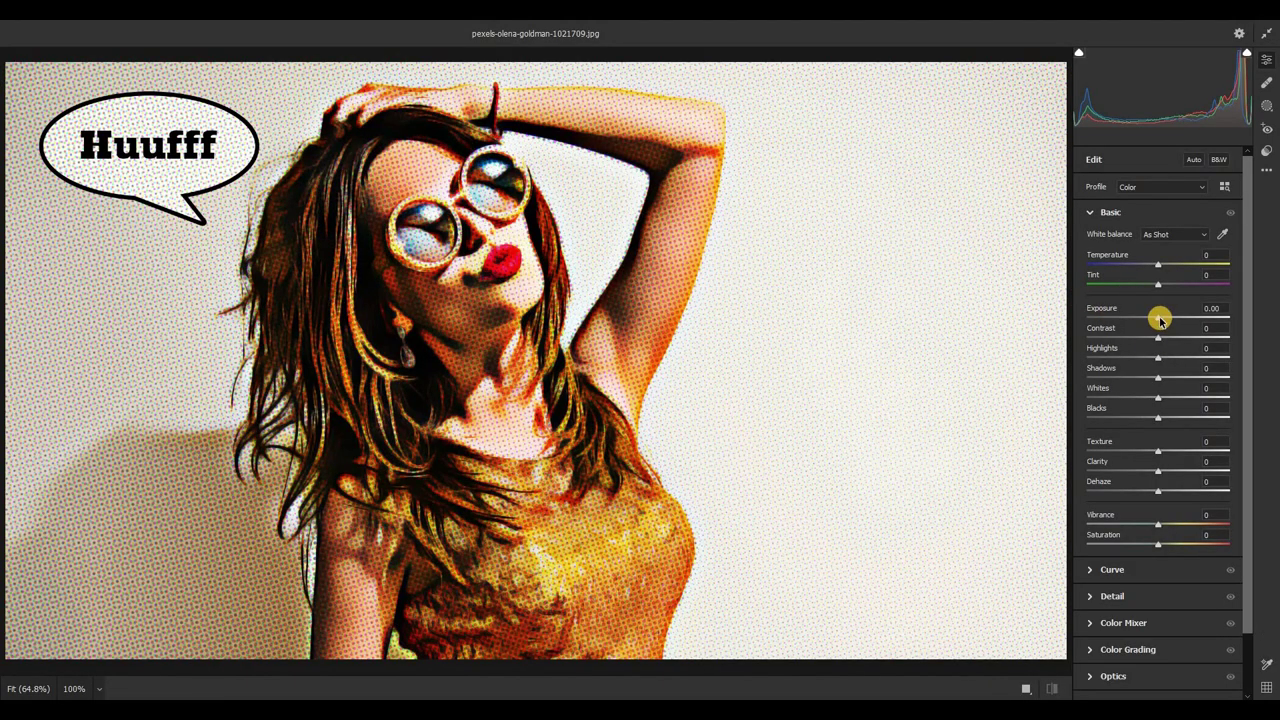
left_click_drag(1155, 319, 1160, 341)
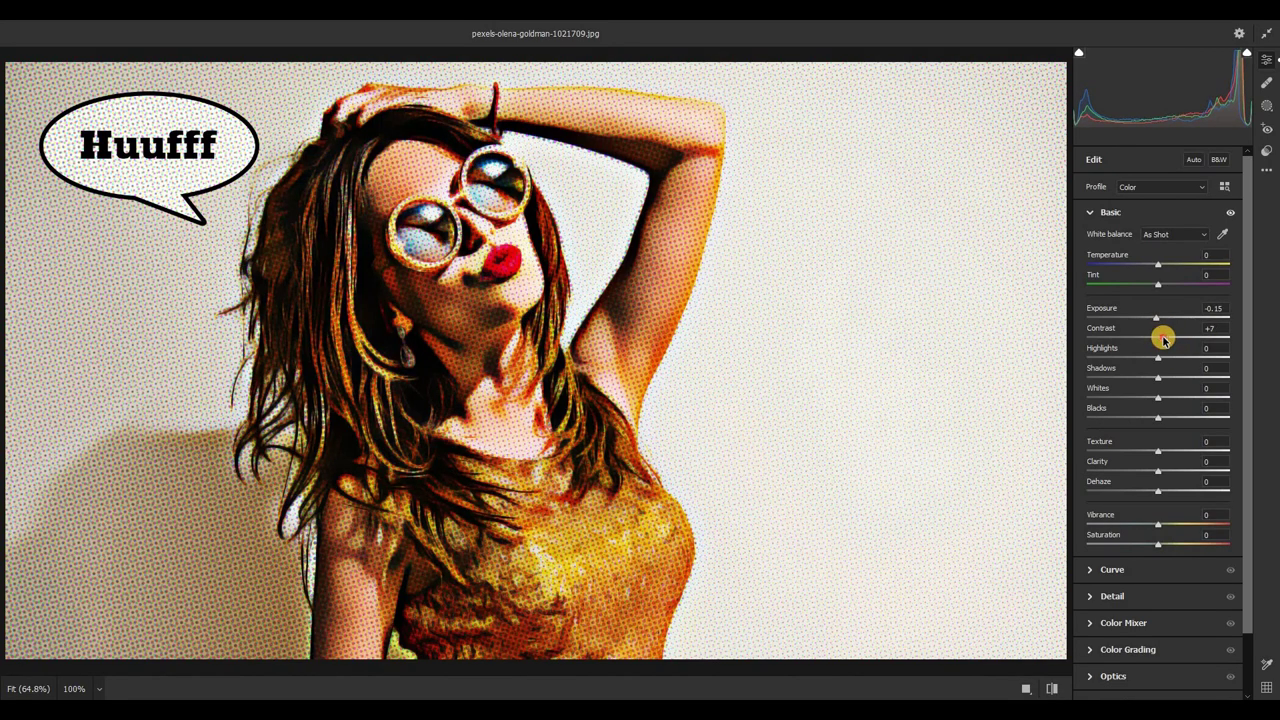
left_click_drag(1164, 341, 1158, 380)
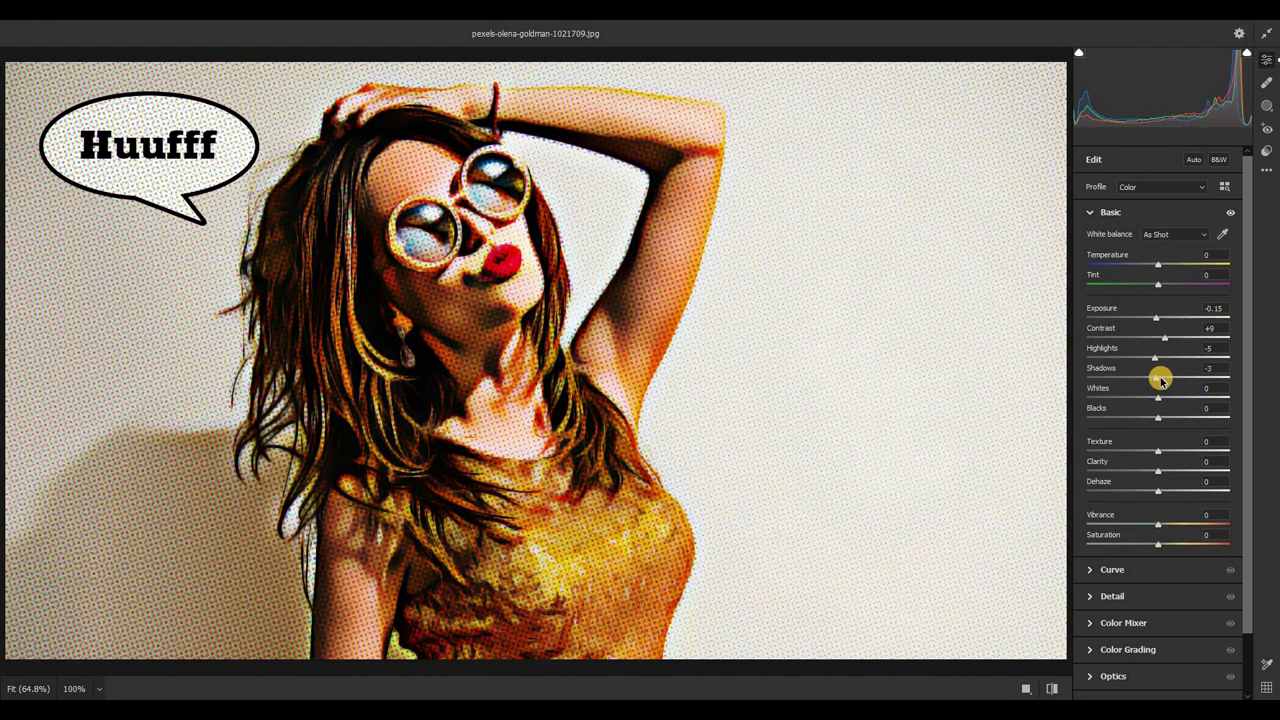
left_click_drag(1167, 404, 1149, 406)
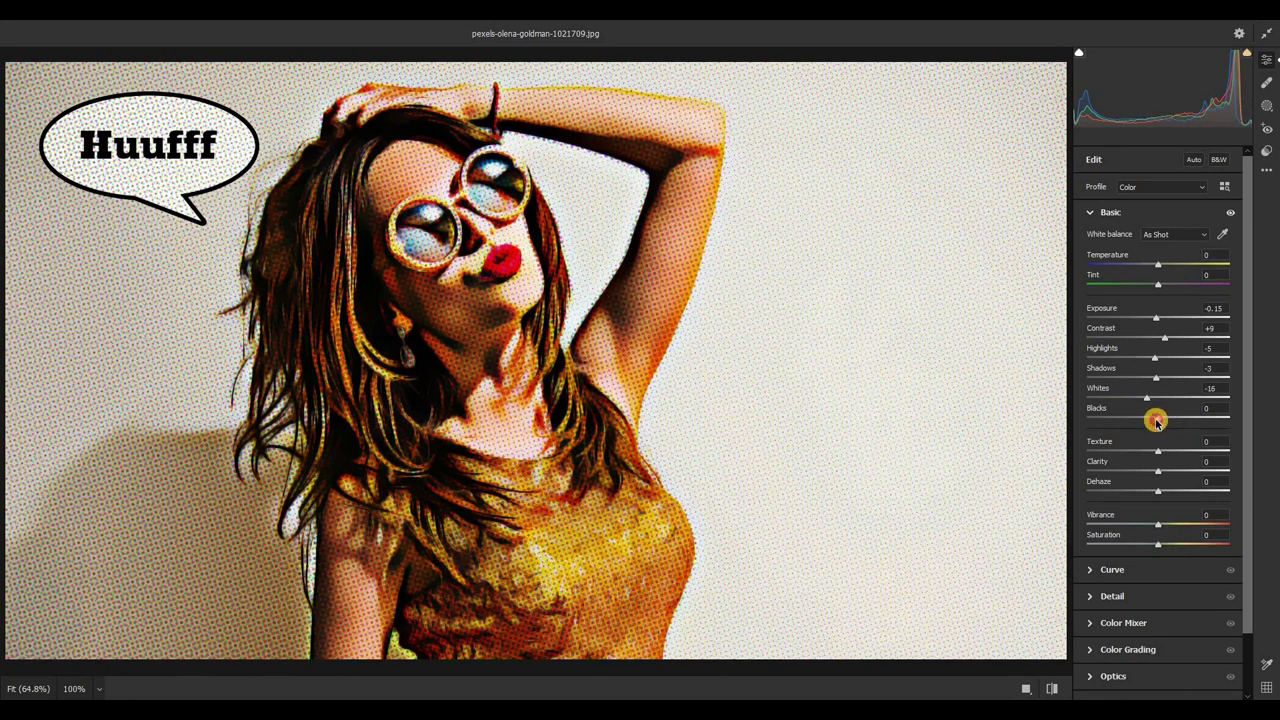
mouse_move(1148, 422)
left_mouse_down()
mouse_move(1171, 414)
mouse_move(1151, 417)
mouse_move(1163, 463)
left_mouse_up()
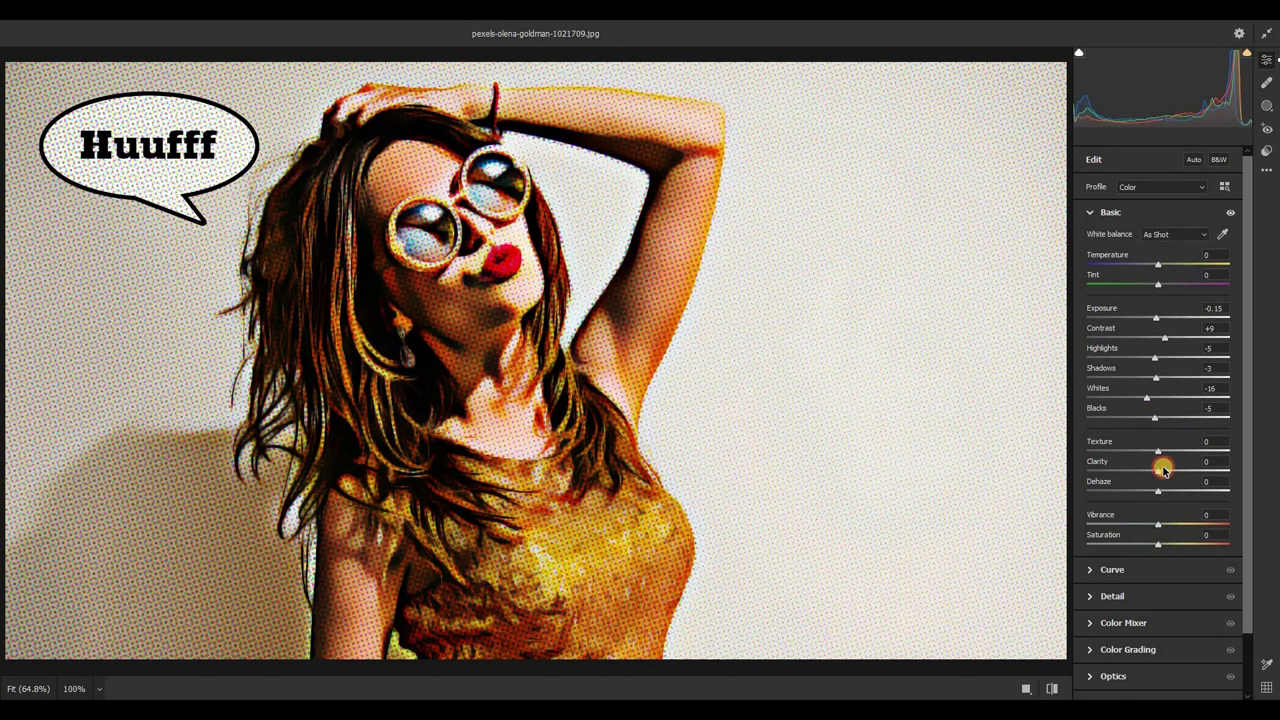
key("Return")
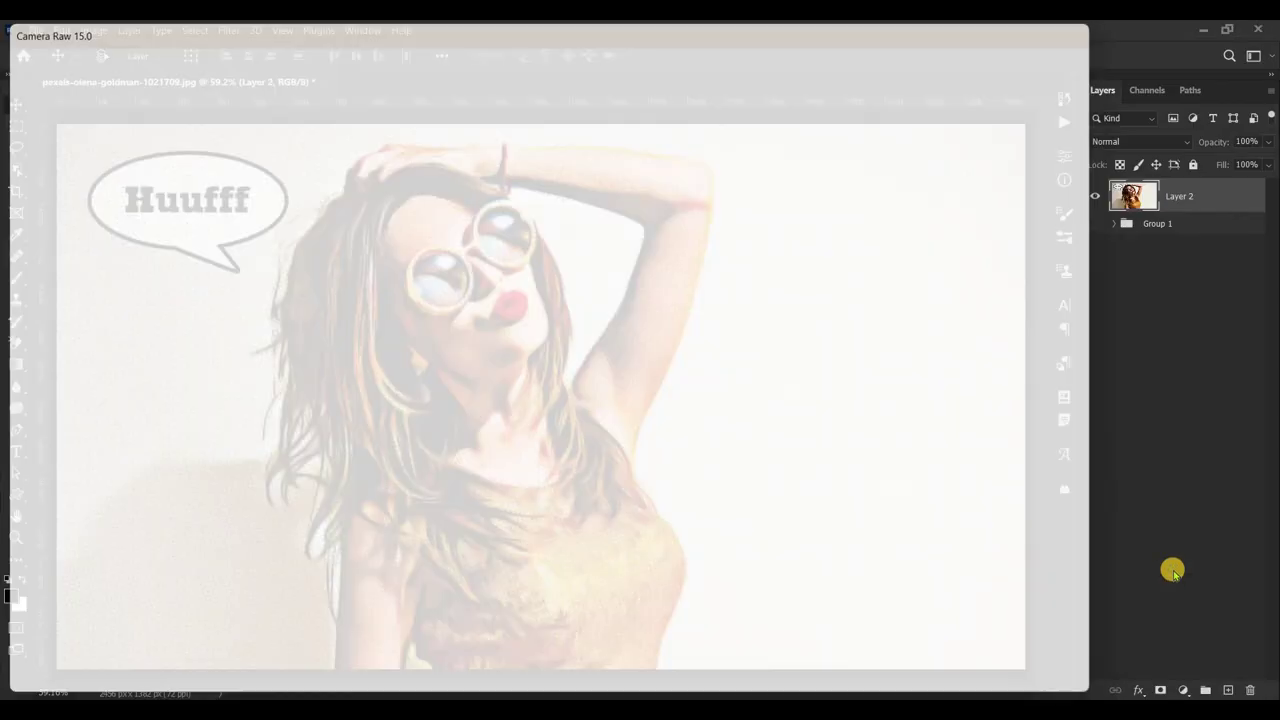
left_click(1095, 196)
left_click(1095, 196)
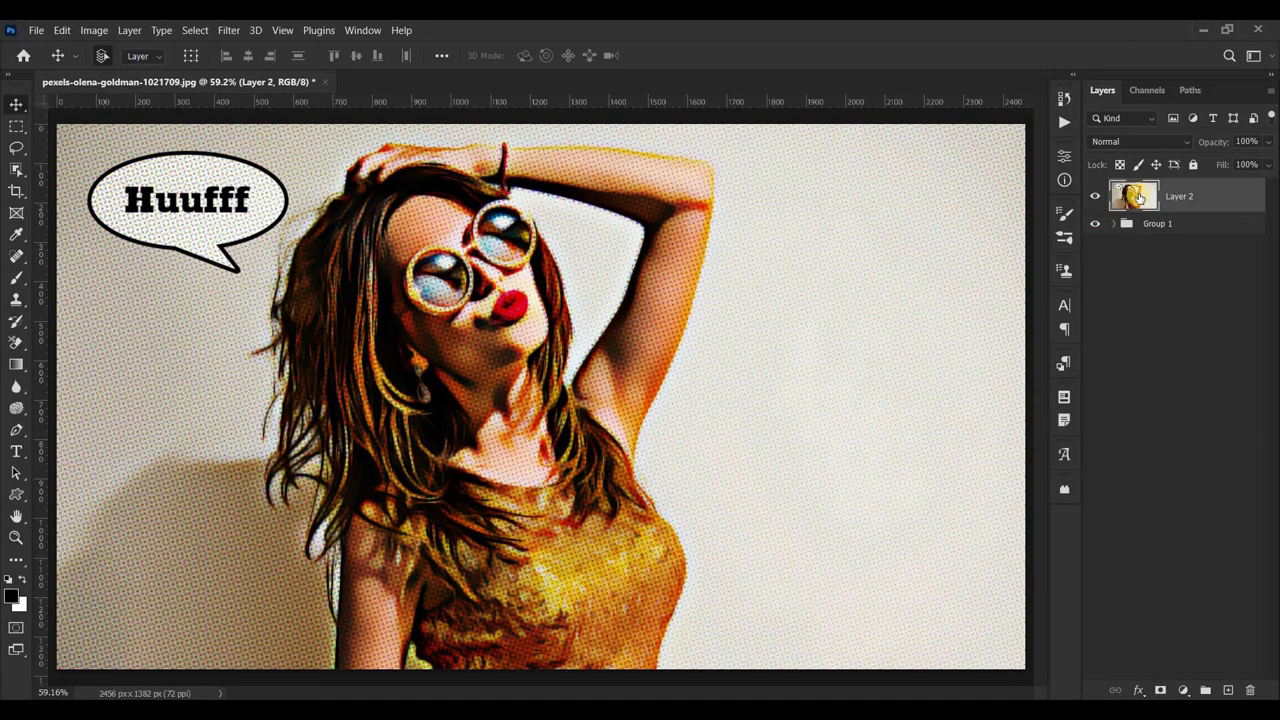